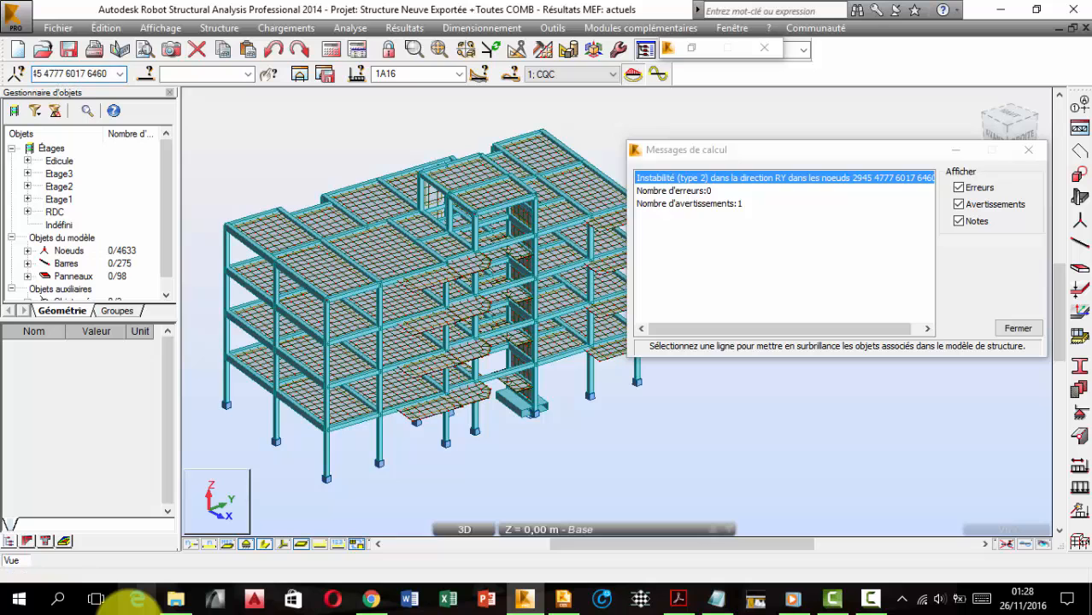
- Examine the nodes tied to the RY-direction instability warning in the 3D model and close the calculation messages
left_click_drag(111, 74, 30, 75)
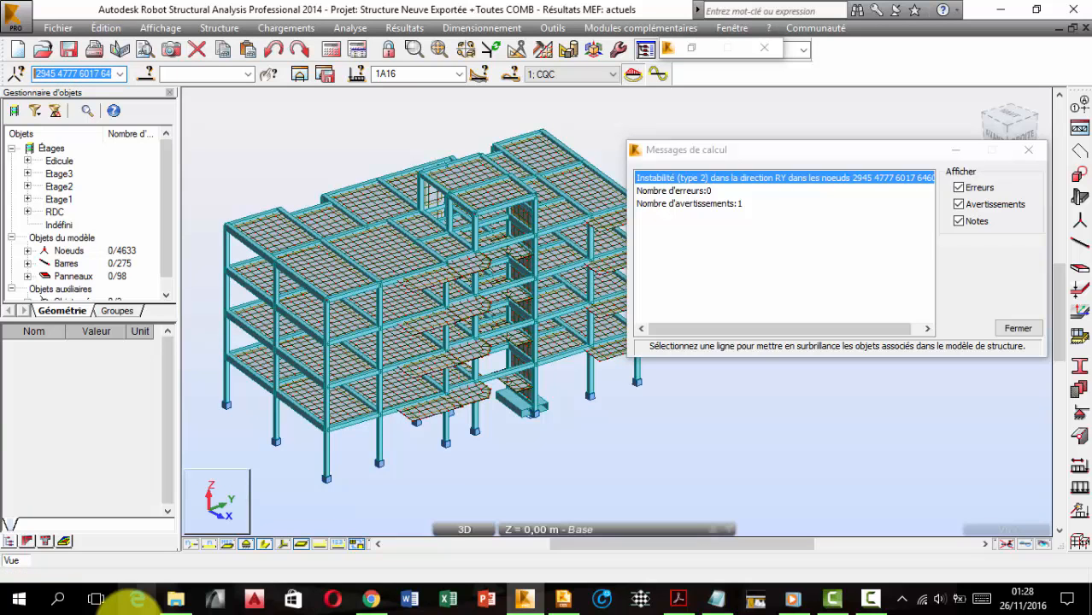
middle_click_drag(419, 260, 412, 250)
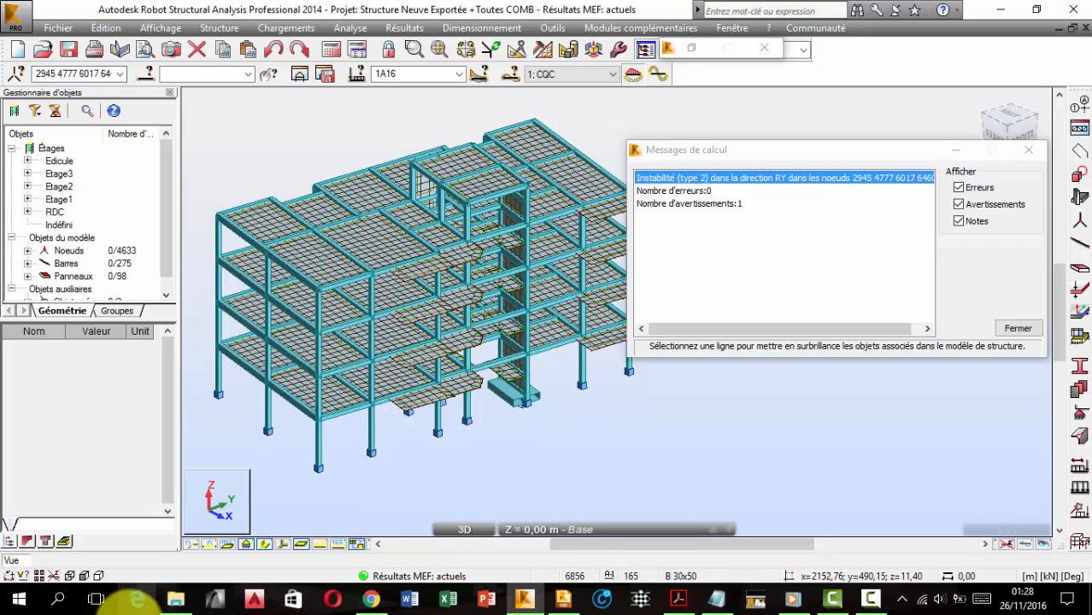
middle_click_drag(484, 225, 483, 218)
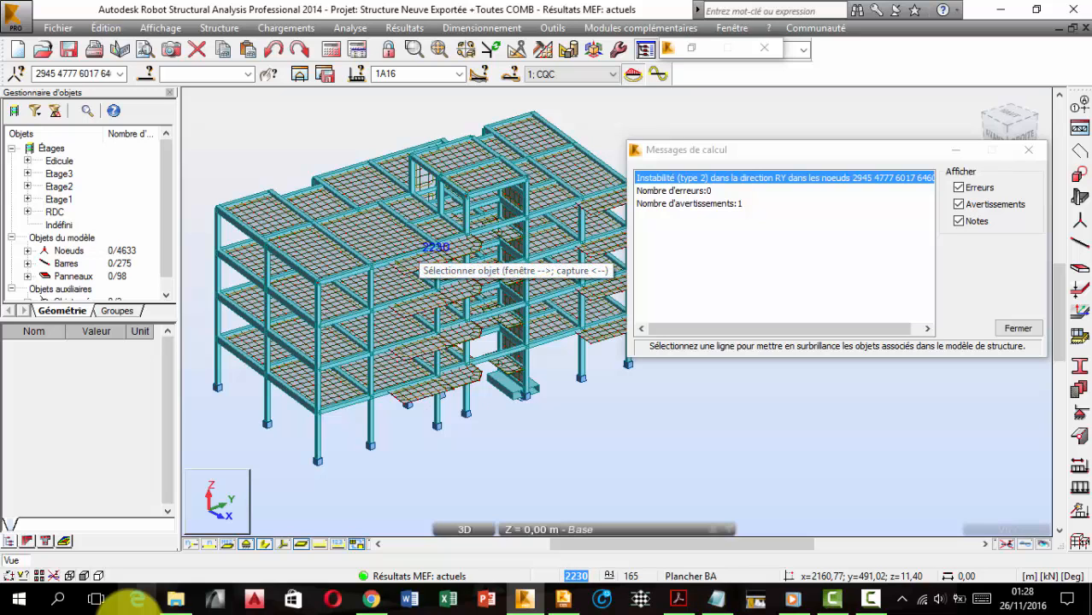
scroll(425, 236, "down", 3)
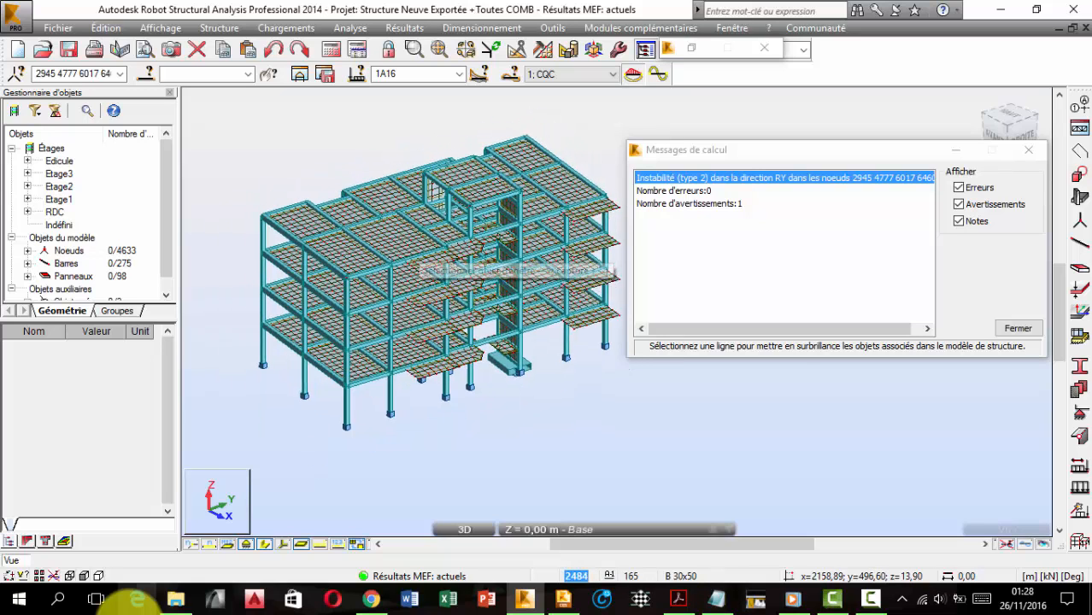
left_click_drag(675, 150, 617, 193)
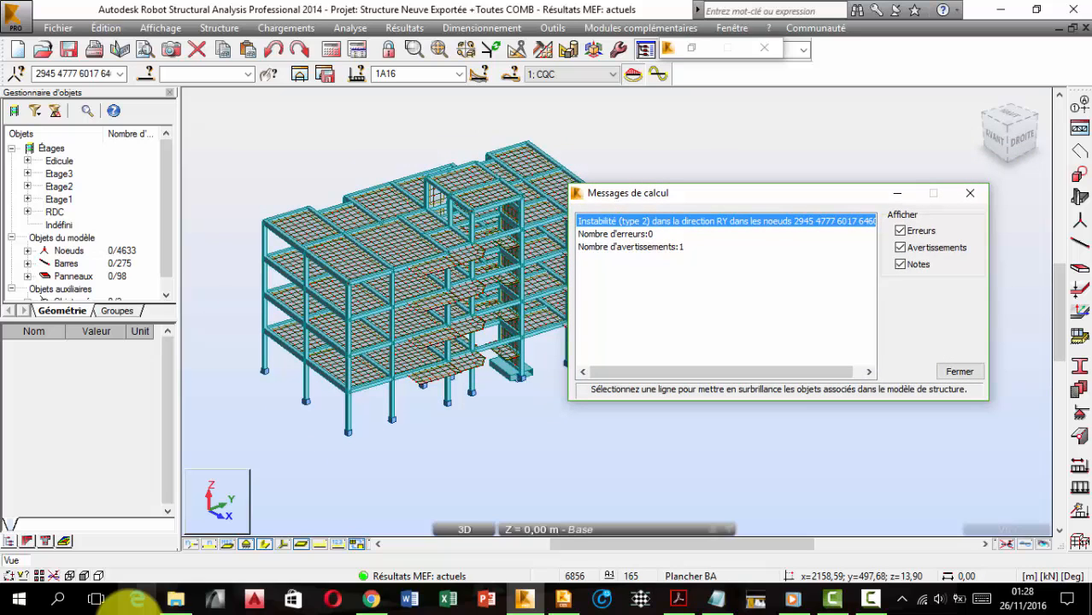
left_click_drag(617, 193, 653, 184)
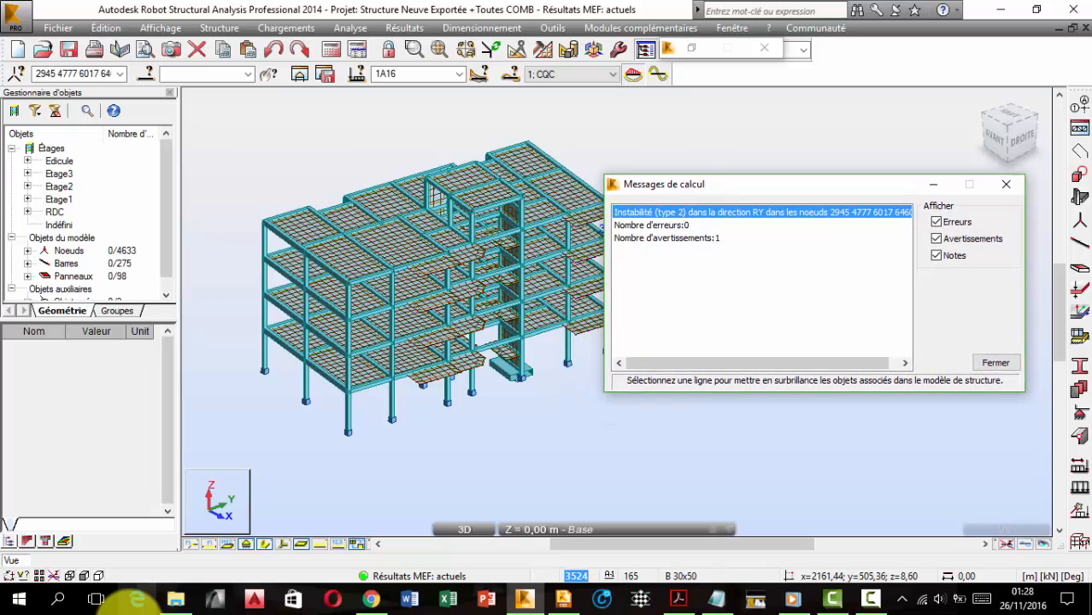
middle_click_drag(496, 342, 467, 316)
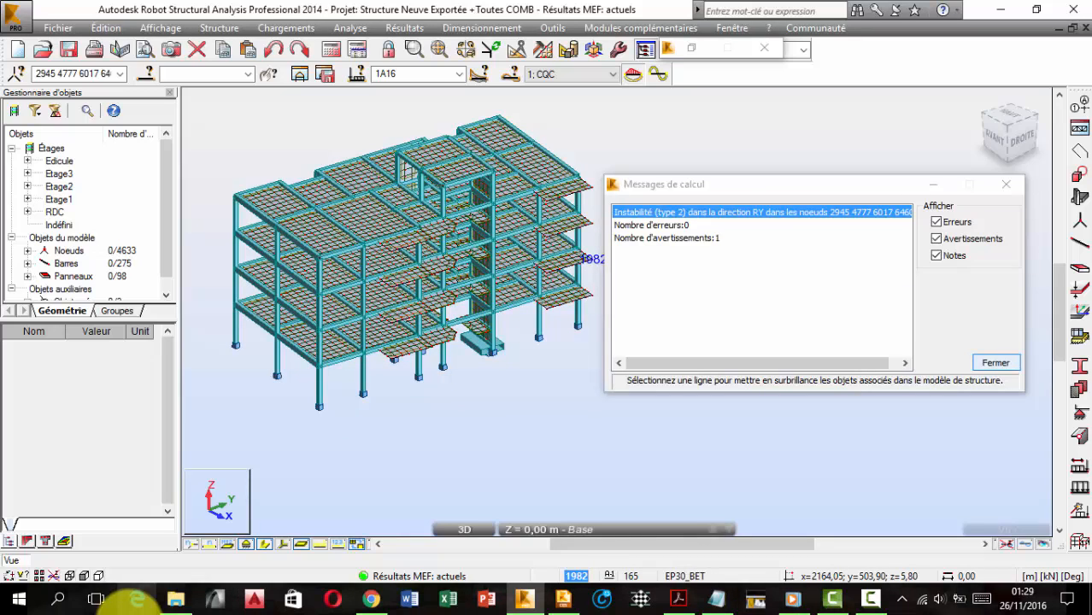
left_click(995, 362)
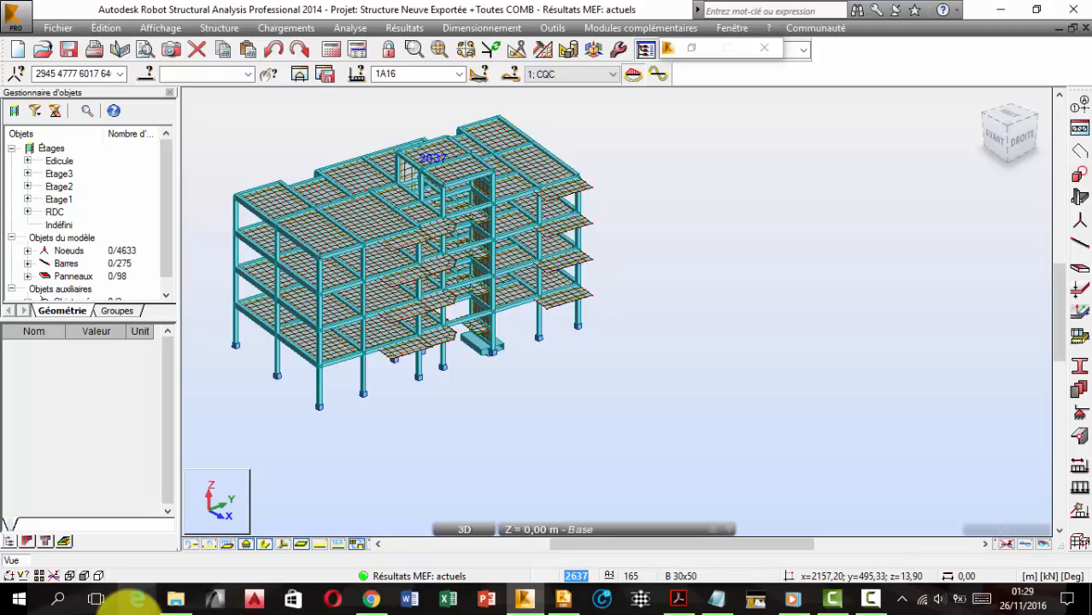
middle_click_drag(434, 159, 459, 185)
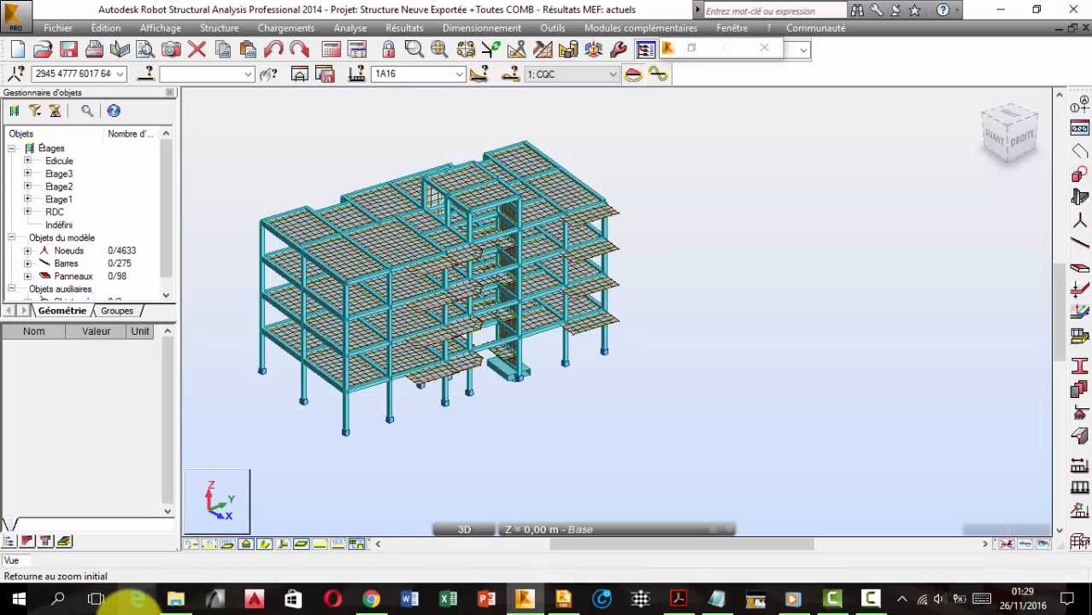
- Set the active load case to 6 : Analyse_Modale and open the Modes propres results table
left_click(457, 73)
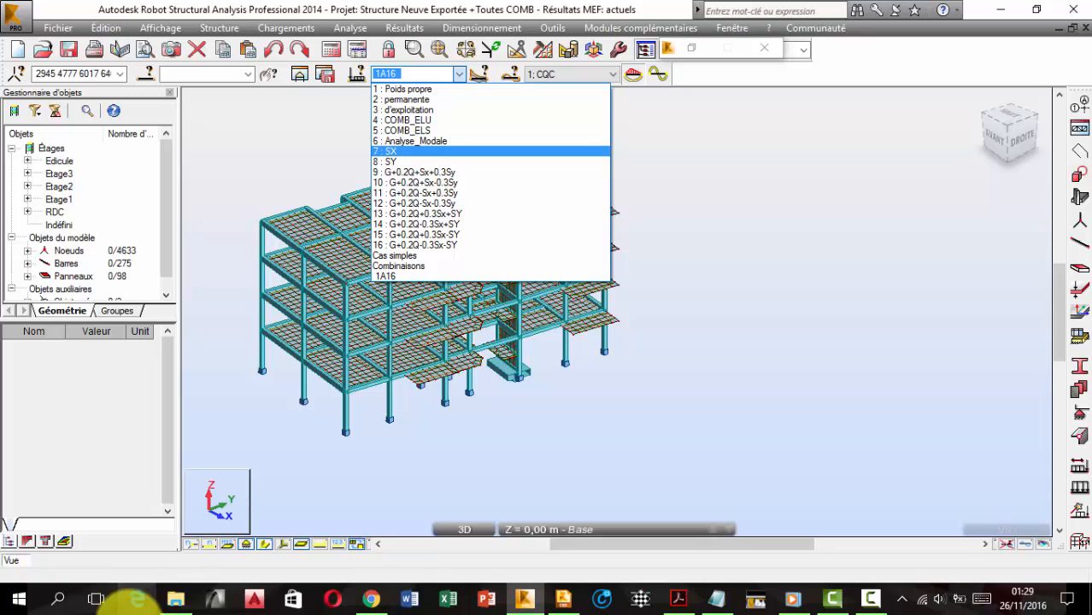
left_click(416, 141)
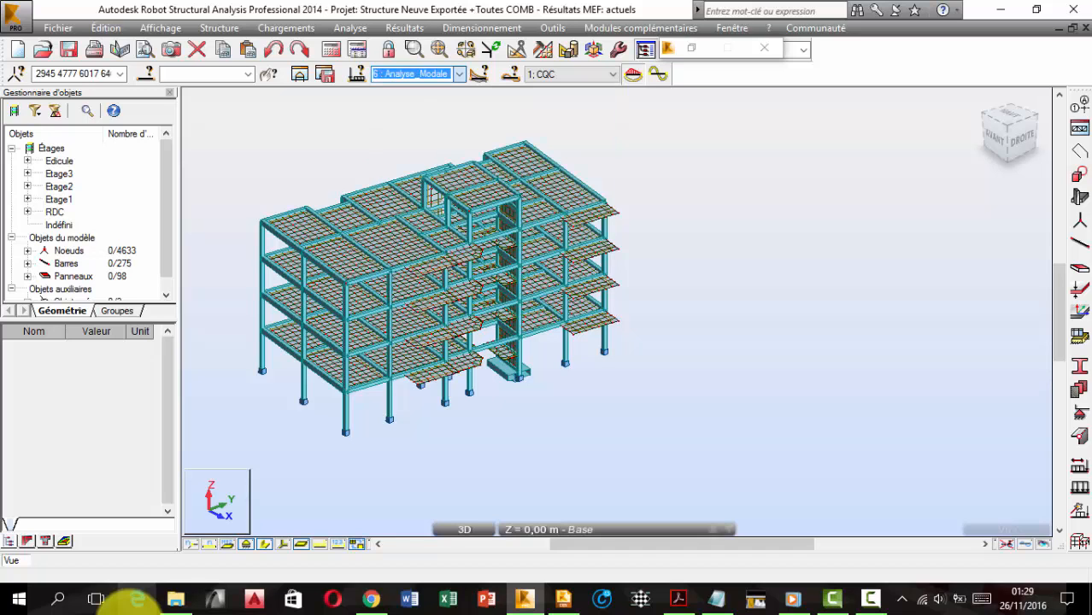
left_click(404, 28)
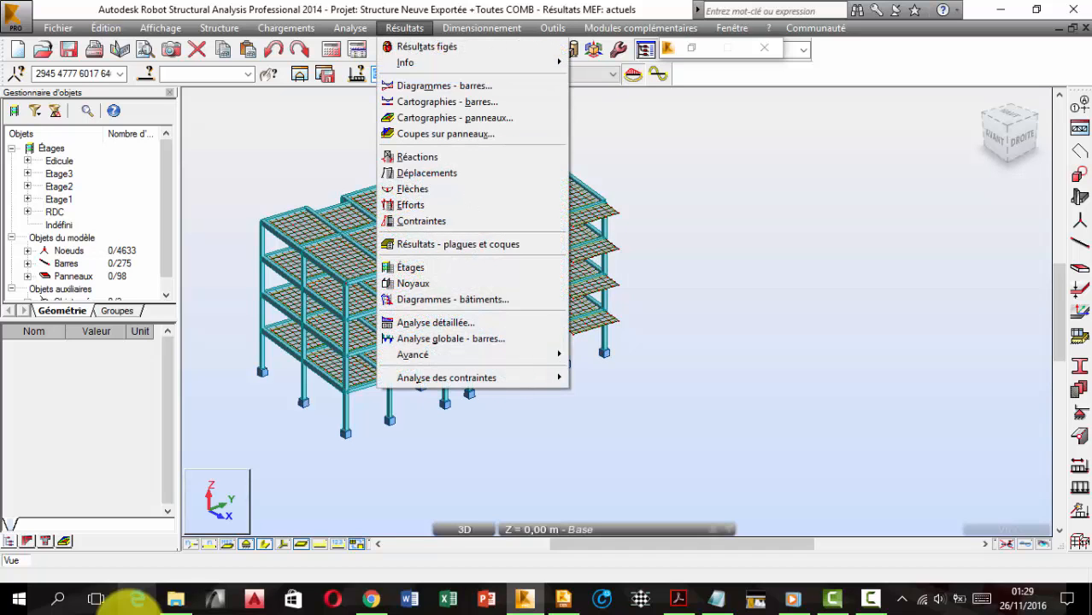
mouse_move(419, 354)
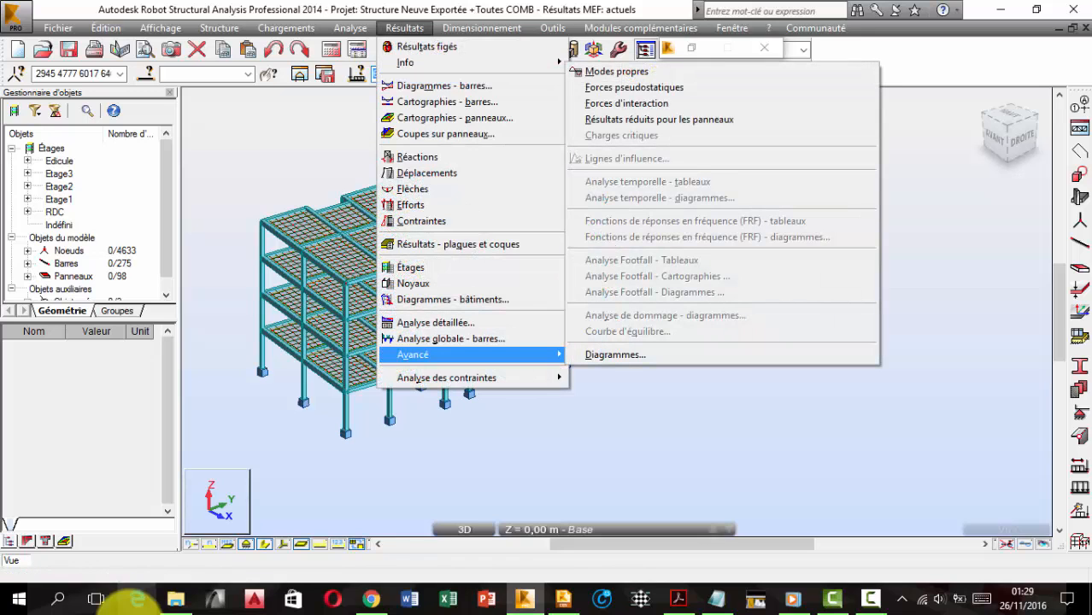
left_click(615, 72)
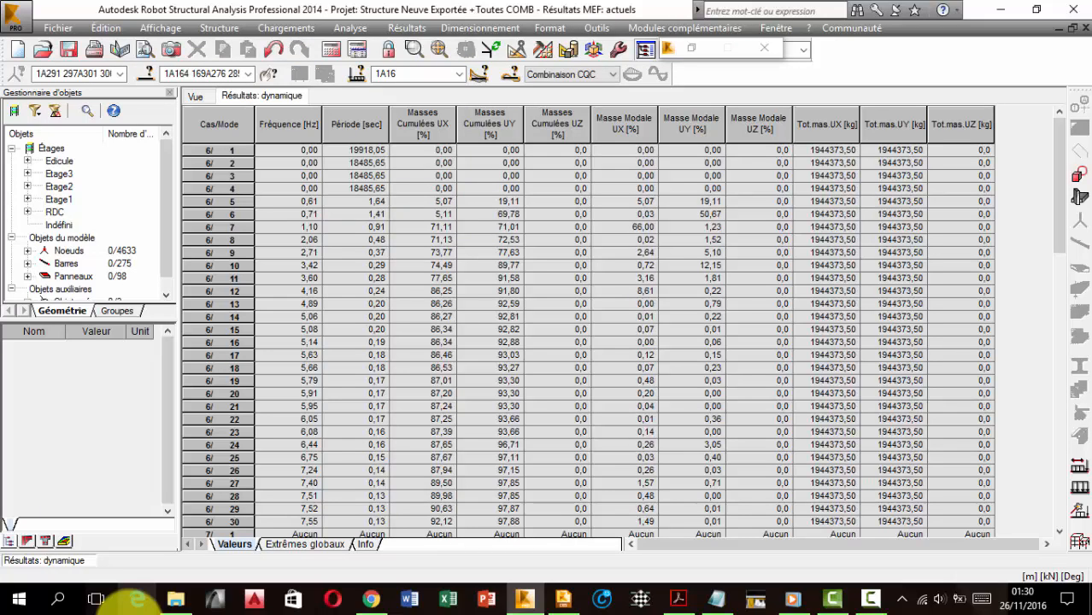
- Highlight mode 29 of case 6 in the dynamic results table to check its cumulative masses
left_click(219, 509)
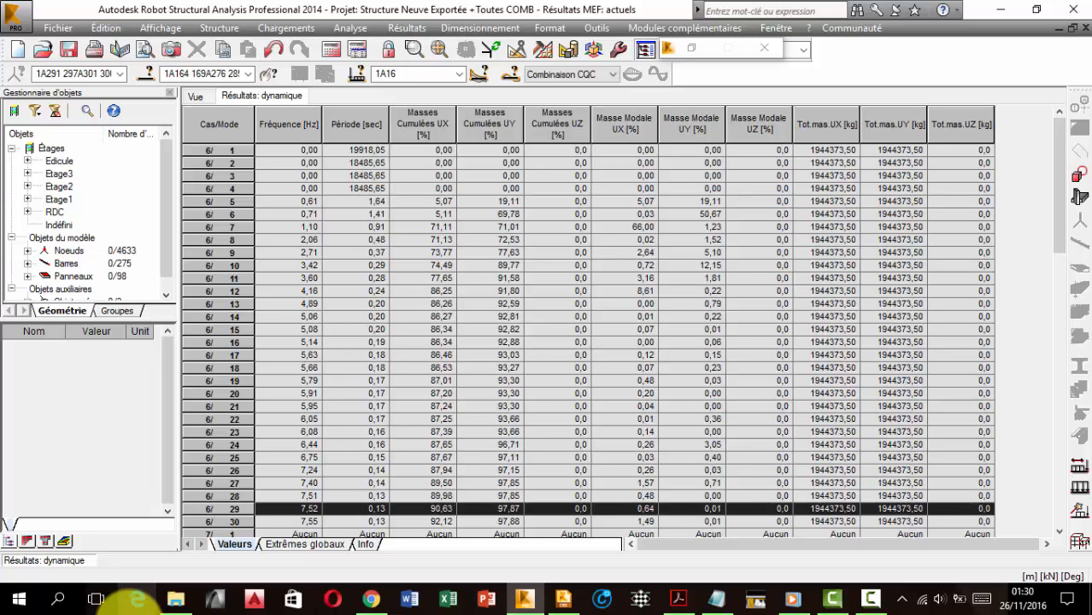
left_click(218, 509)
left_click(219, 509)
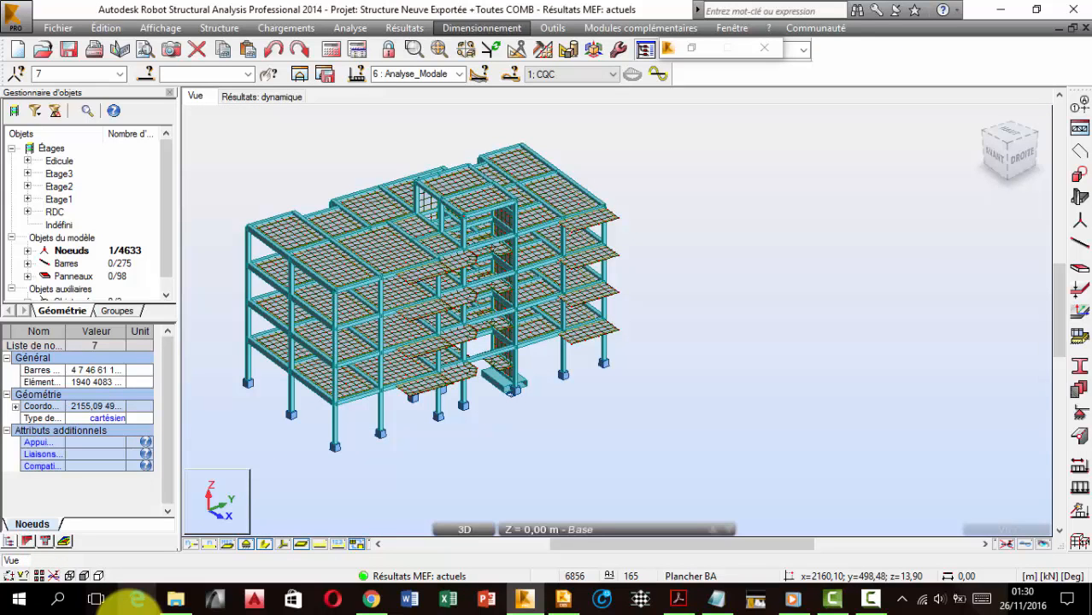
- Open the Efforts results table for the bars and show its global extremes
left_click(404, 28)
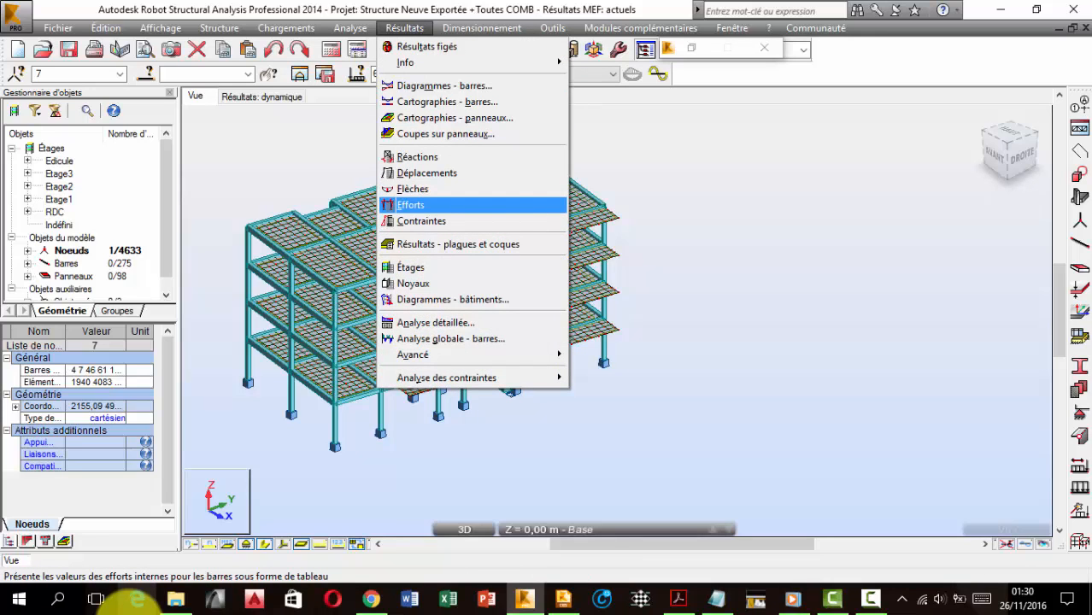
left_click(412, 205)
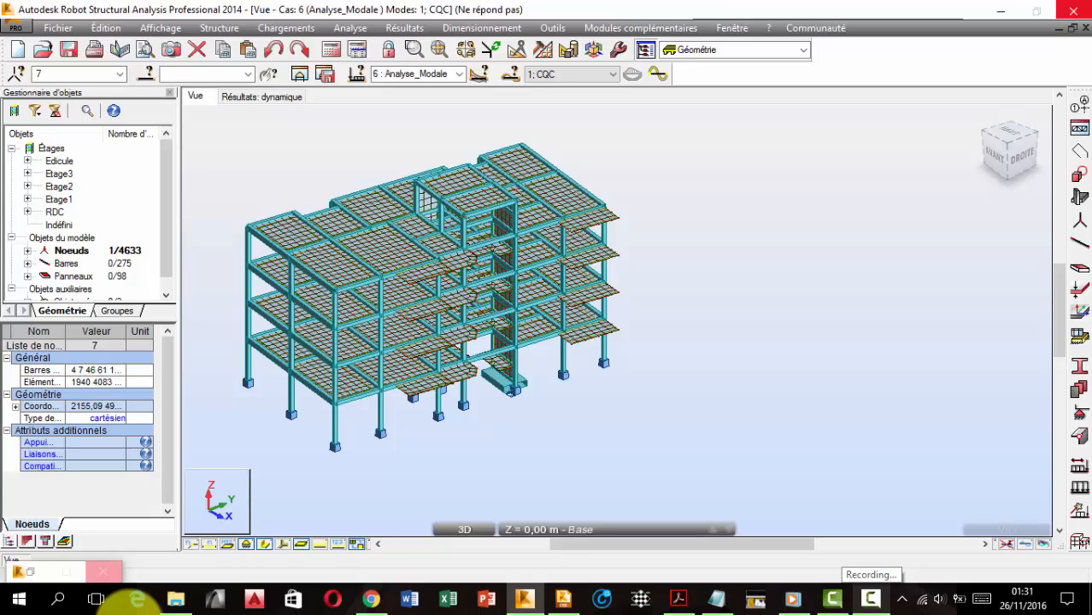
left_click(869, 598)
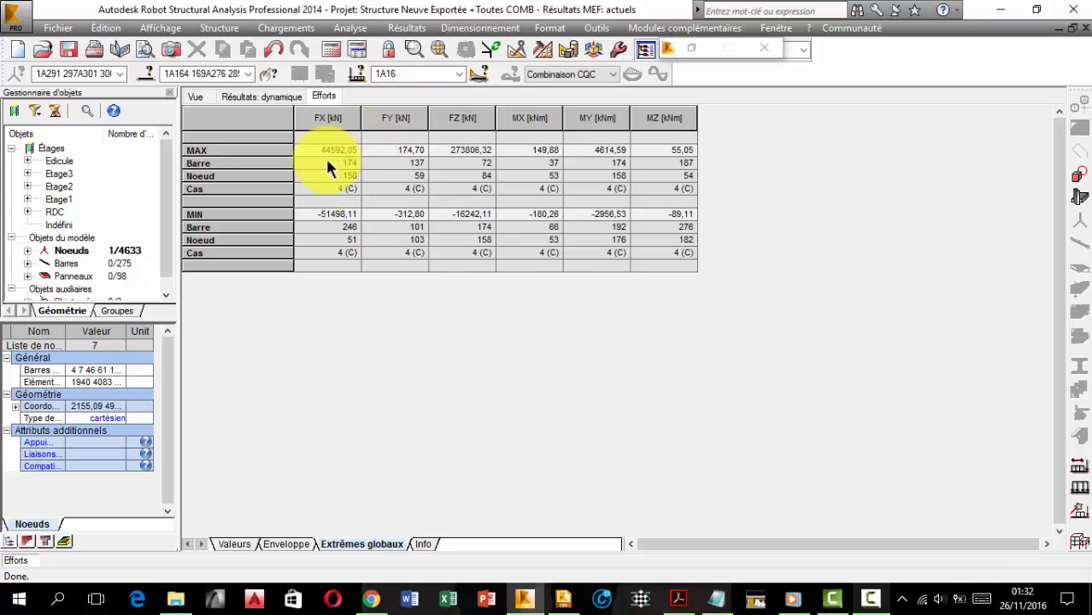
- Return to the model view and select all bars whose type is Poteau BA
left_click(202, 97)
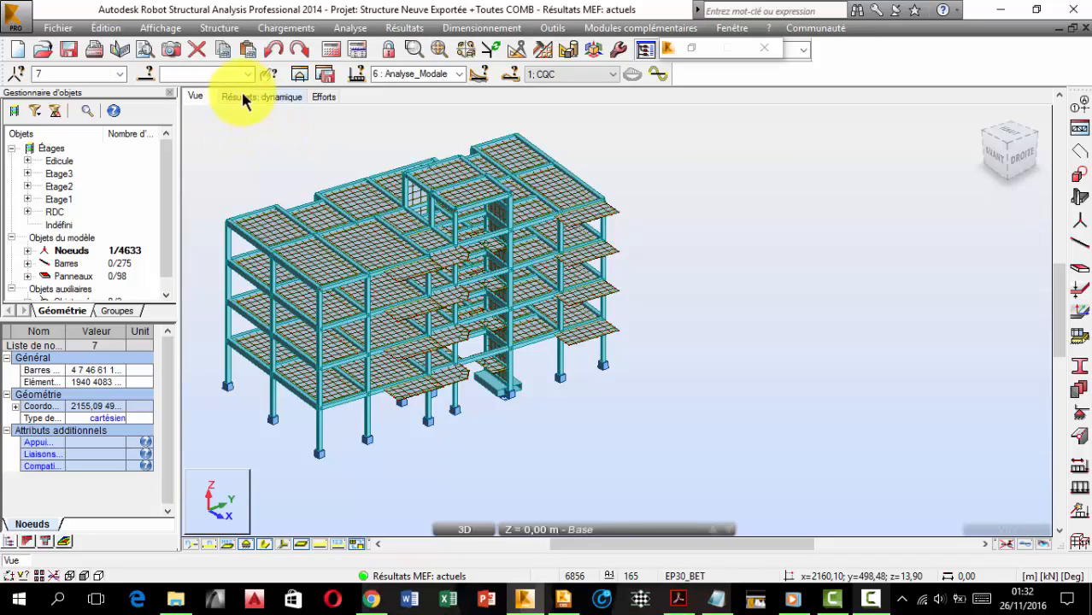
left_click(146, 75)
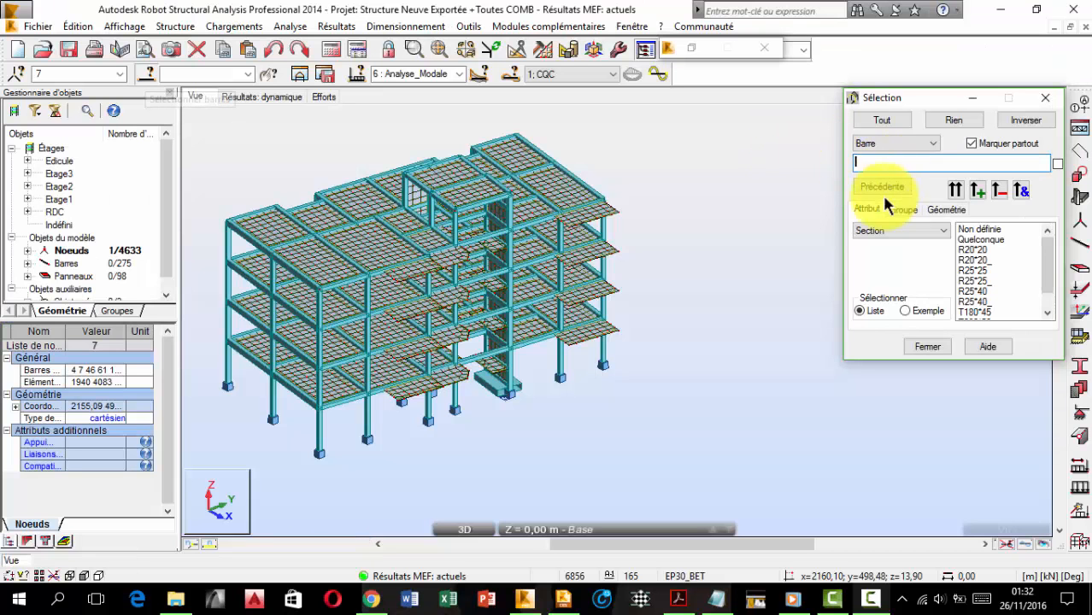
left_click(888, 231)
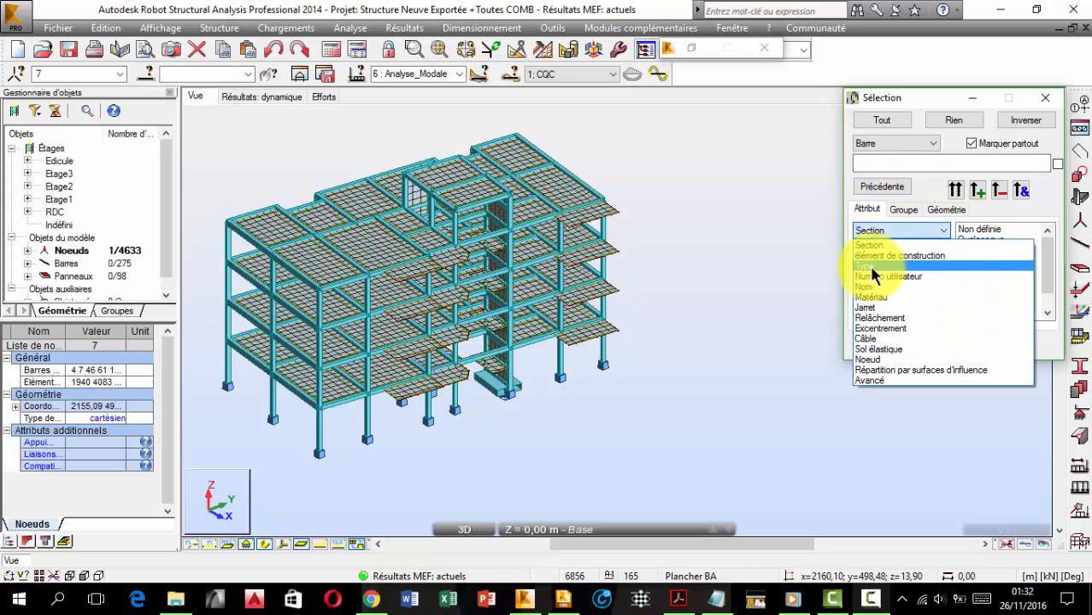
left_click(865, 266)
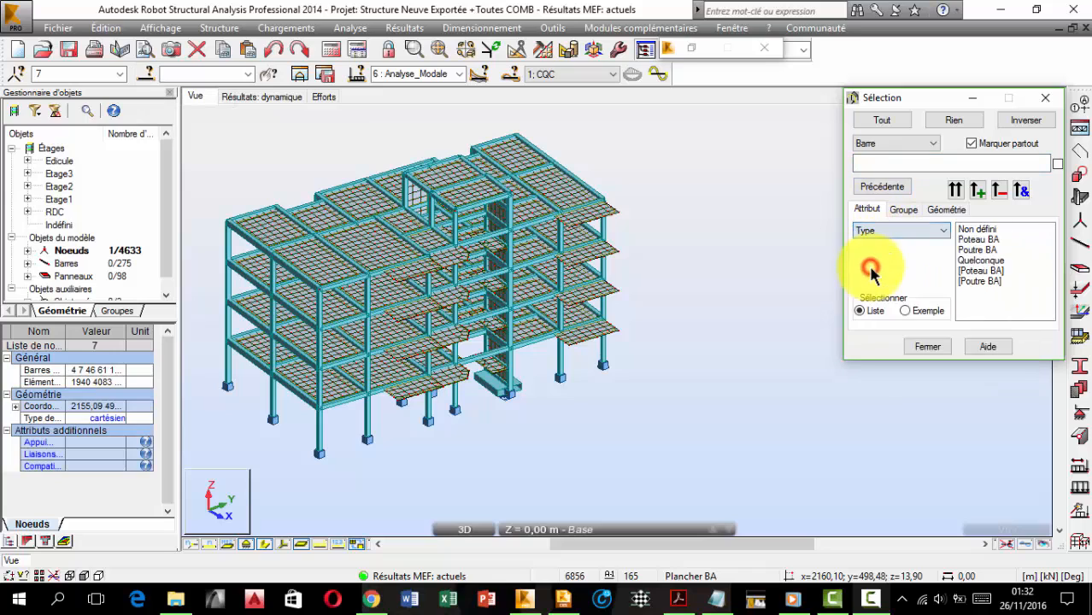
left_click(979, 240)
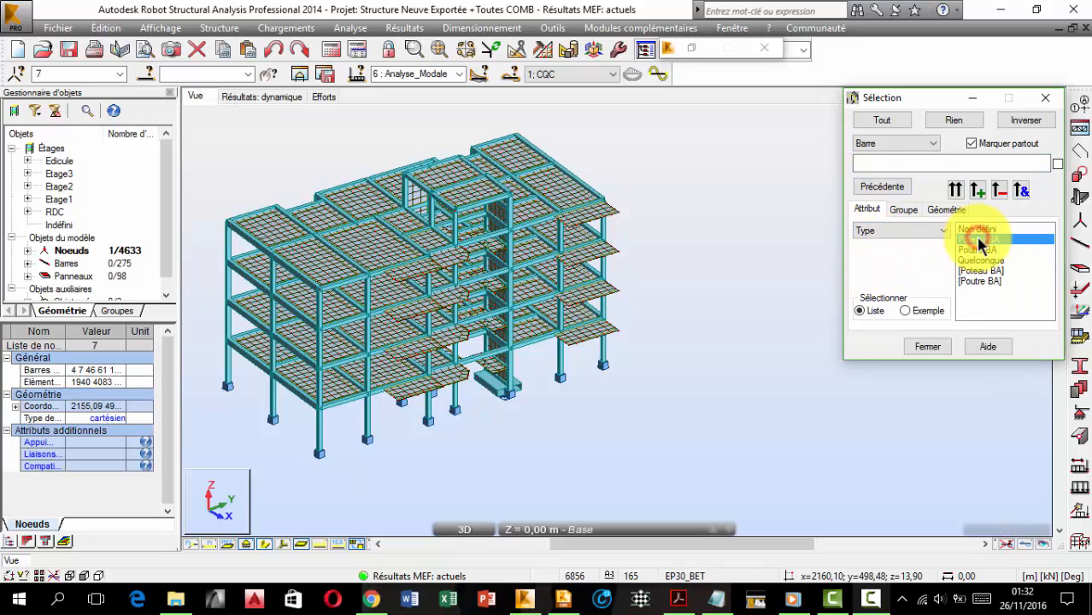
left_click(956, 190)
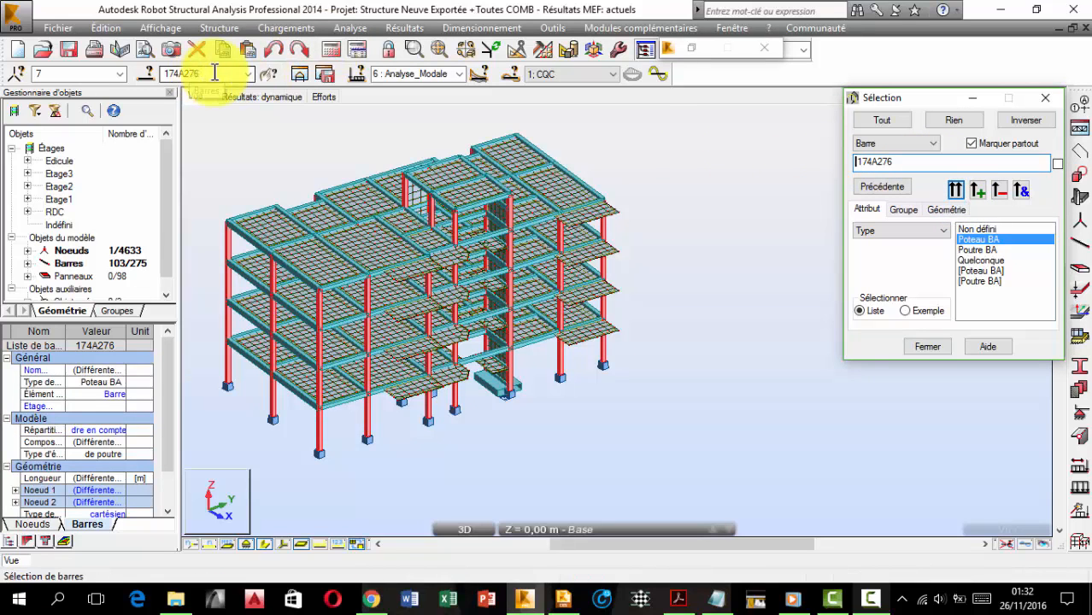
- Copy the selected column list 174A276 and close the selection dialog
left_click_drag(216, 74, 189, 75)
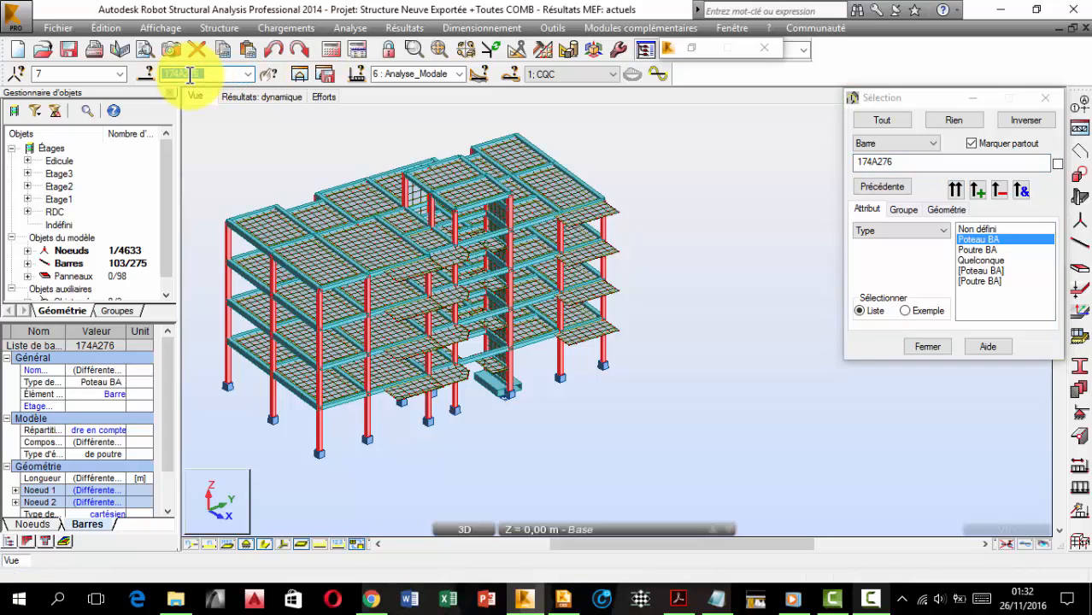
right_click(192, 74)
left_click(219, 127)
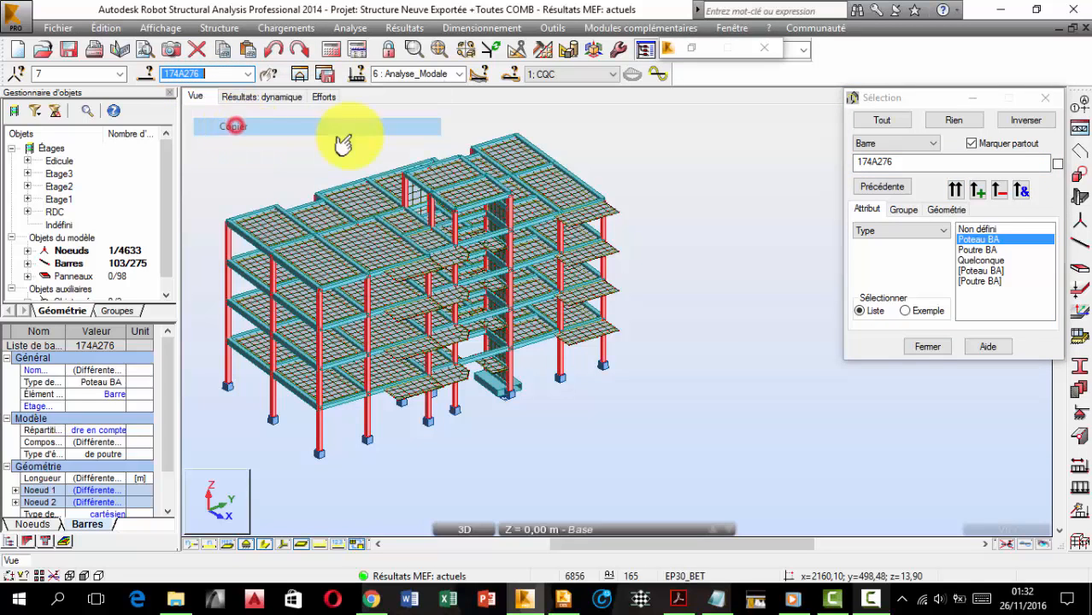
left_click(925, 347)
- Restrict the global extremes of the Efforts table to the copied bar list 174A276
left_click(323, 99)
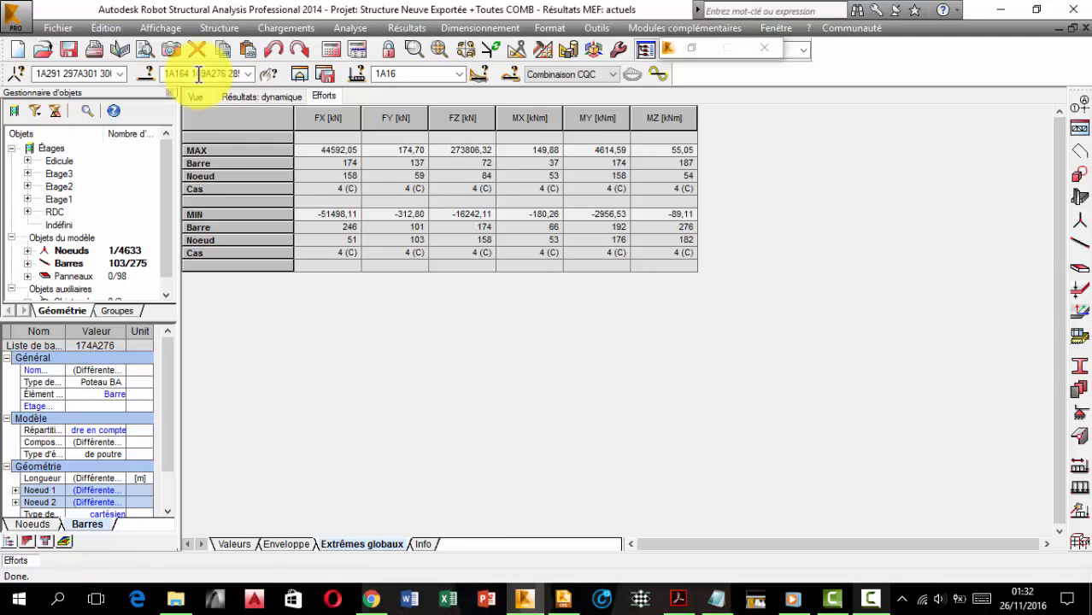
key("ctrl+a")
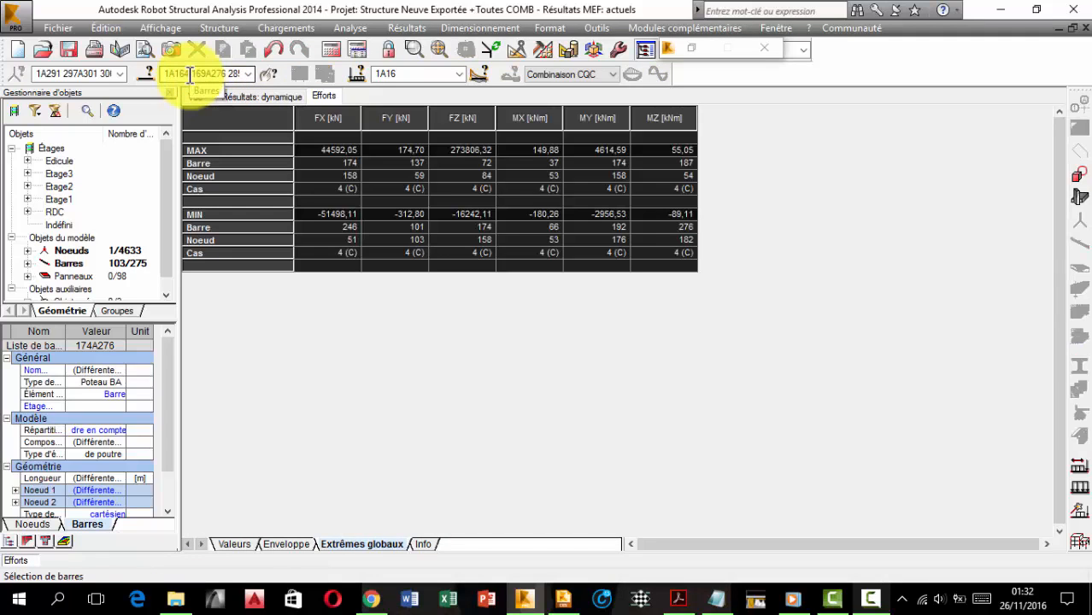
left_click(190, 75)
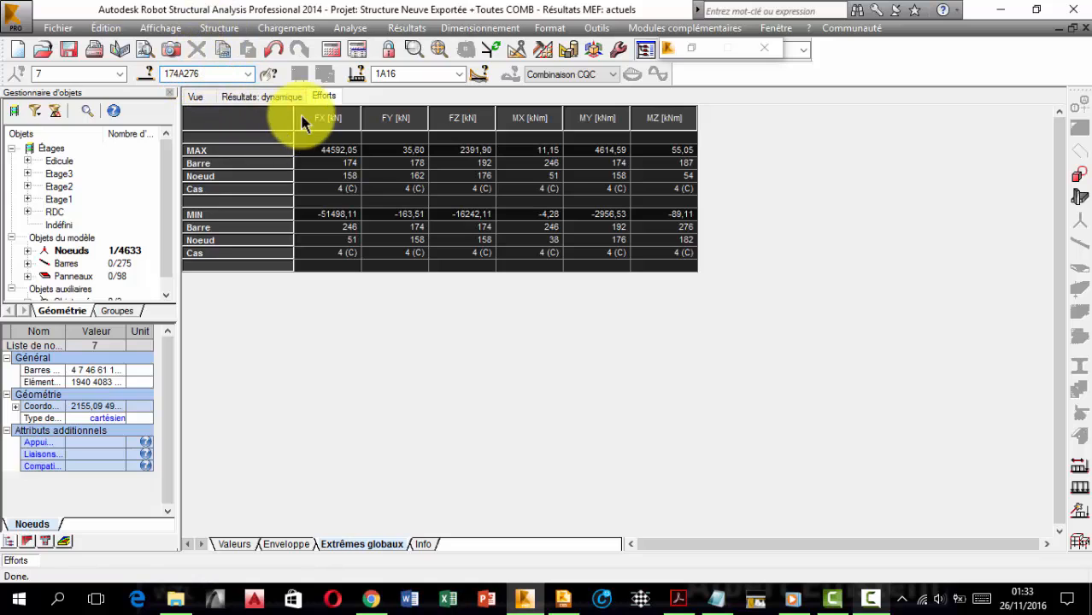
left_click(333, 161)
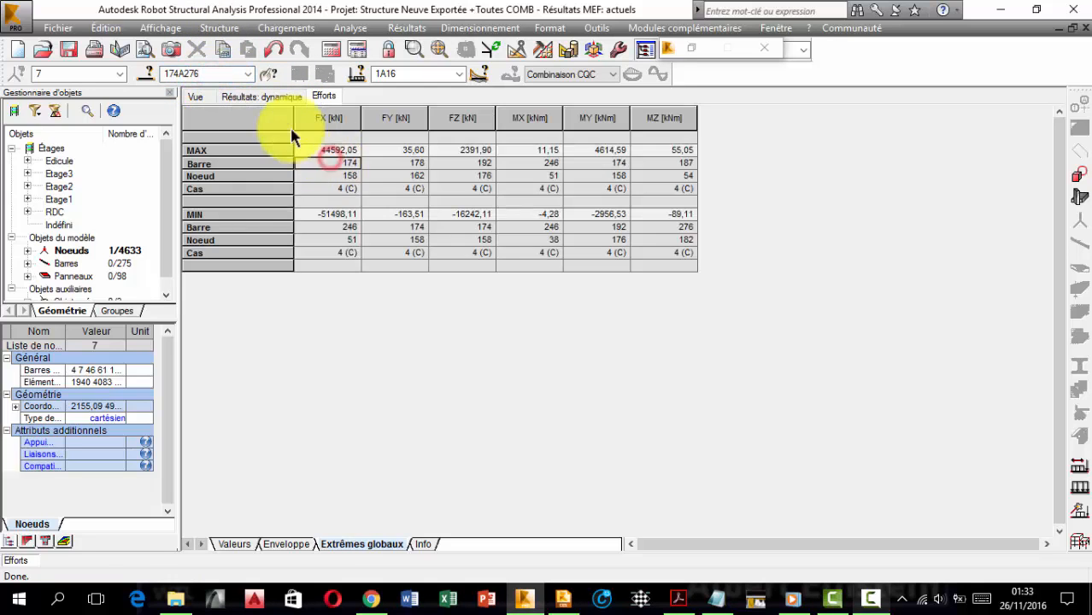
- Reapply bar list 174A276 to the Efforts table and check its detailed values and global extremes
left_click(211, 74)
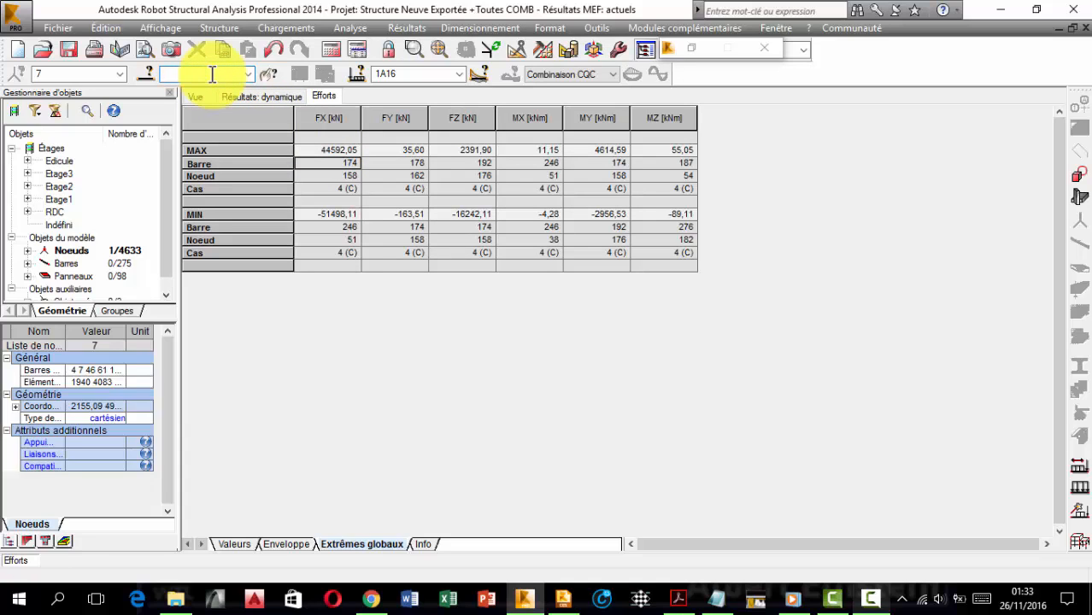
key("Return")
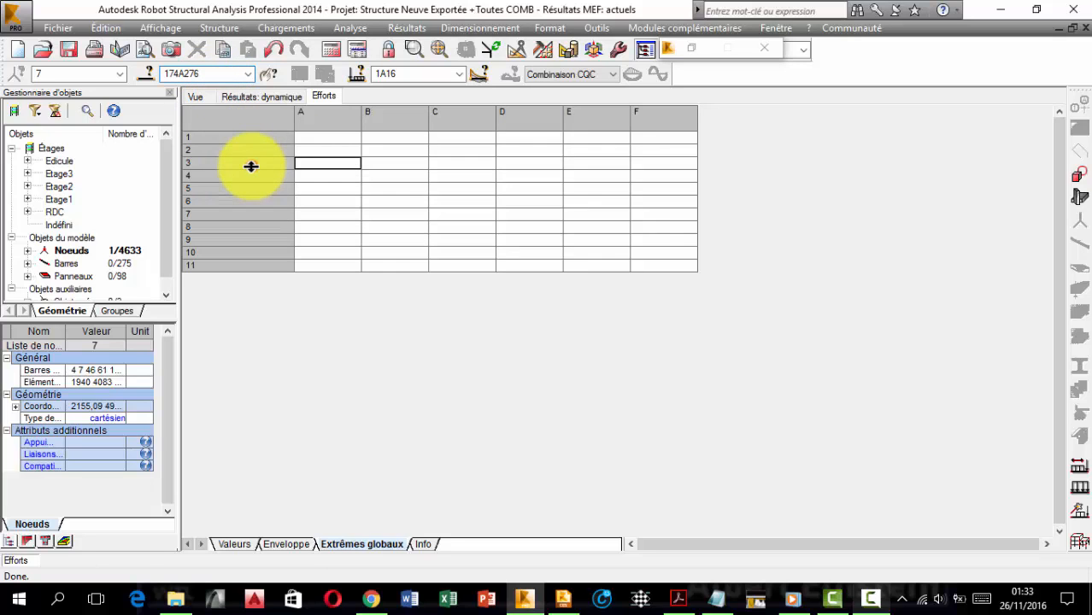
left_click(224, 545)
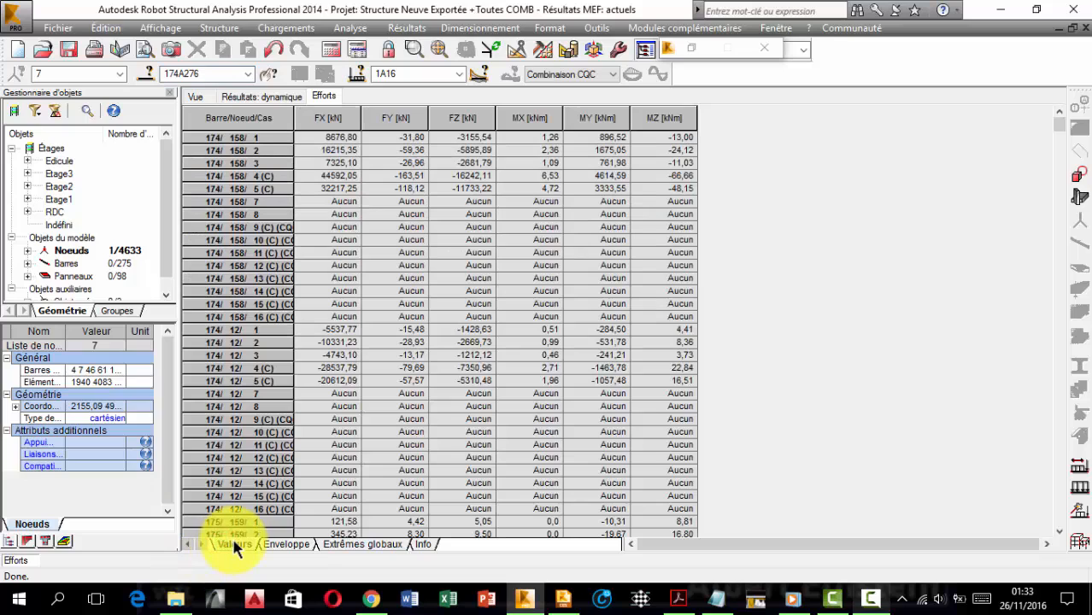
left_click(348, 544)
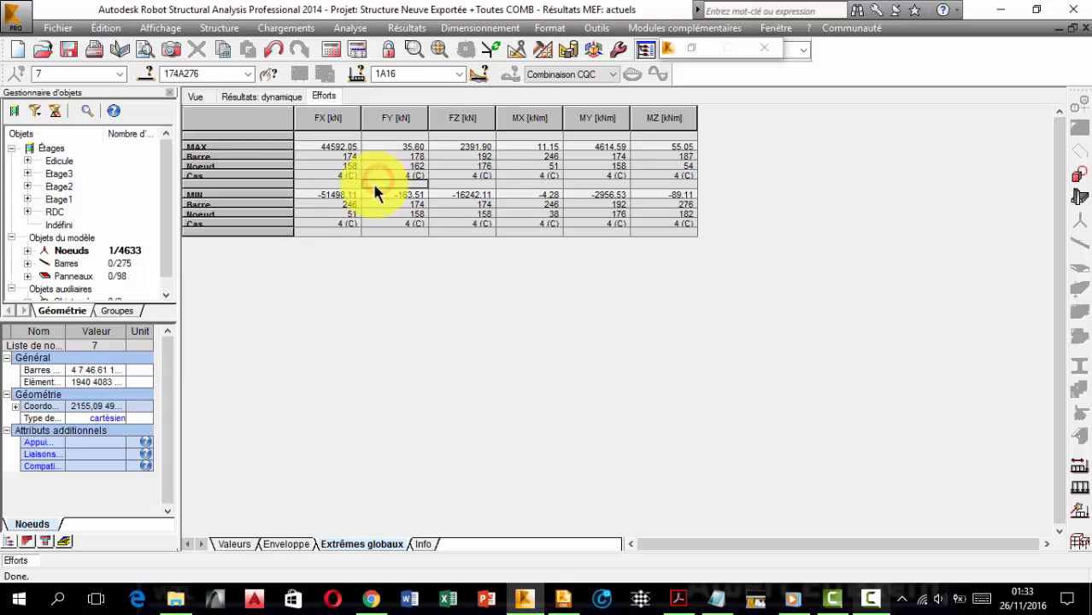
- Return to the 3D model view and select the ground-floor column bar 186 (POT0_13)
left_click(200, 96)
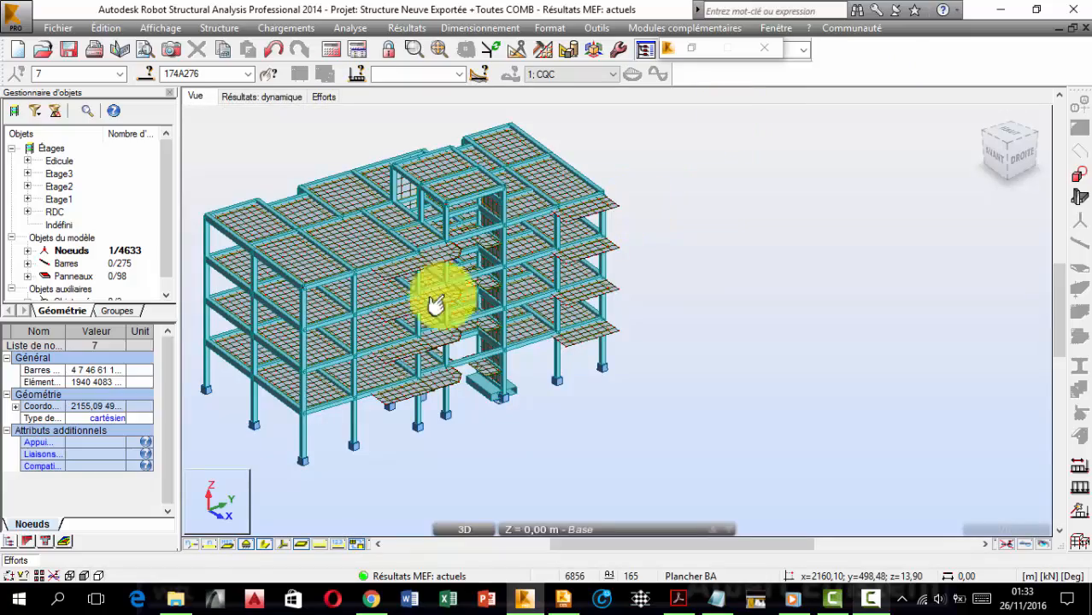
middle_click_drag(592, 358, 531, 393, "shift")
scroll(530, 388, "up", 6)
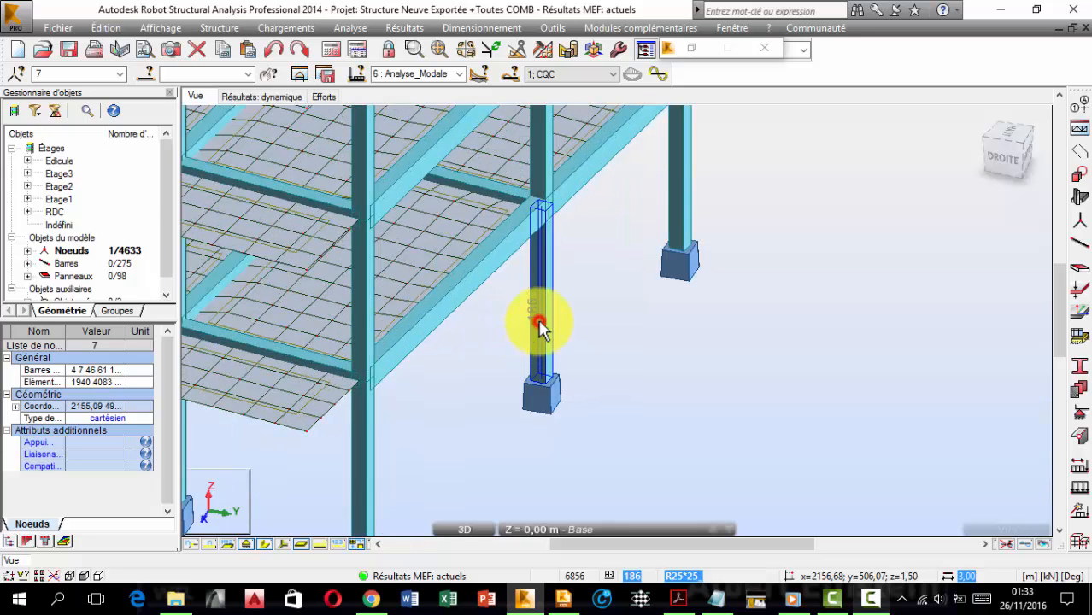
left_click(540, 329)
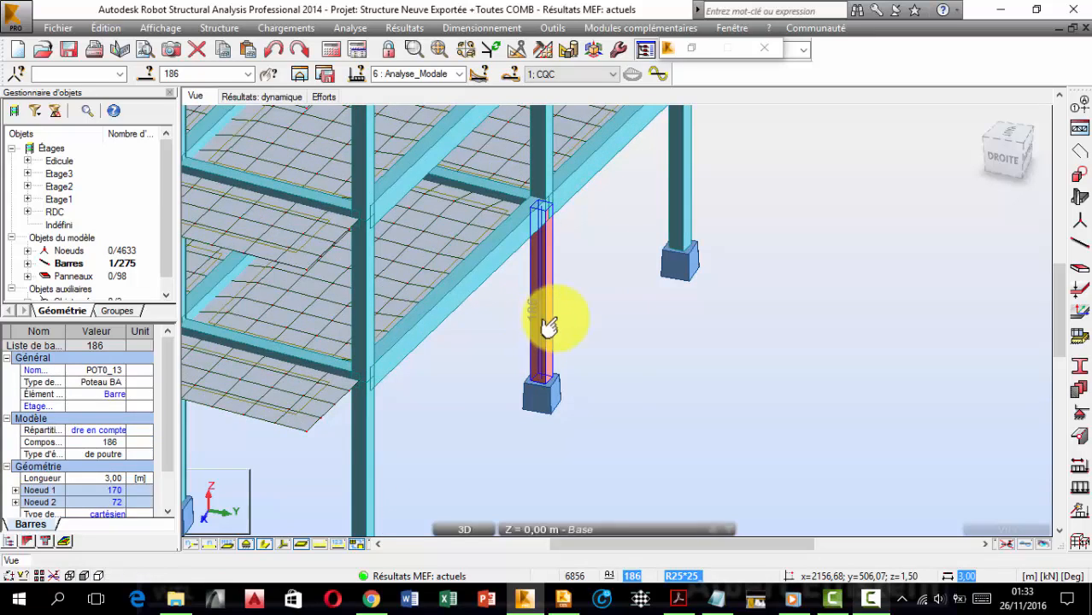
scroll(568, 318, "down", 2)
scroll(568, 319, "down", 4)
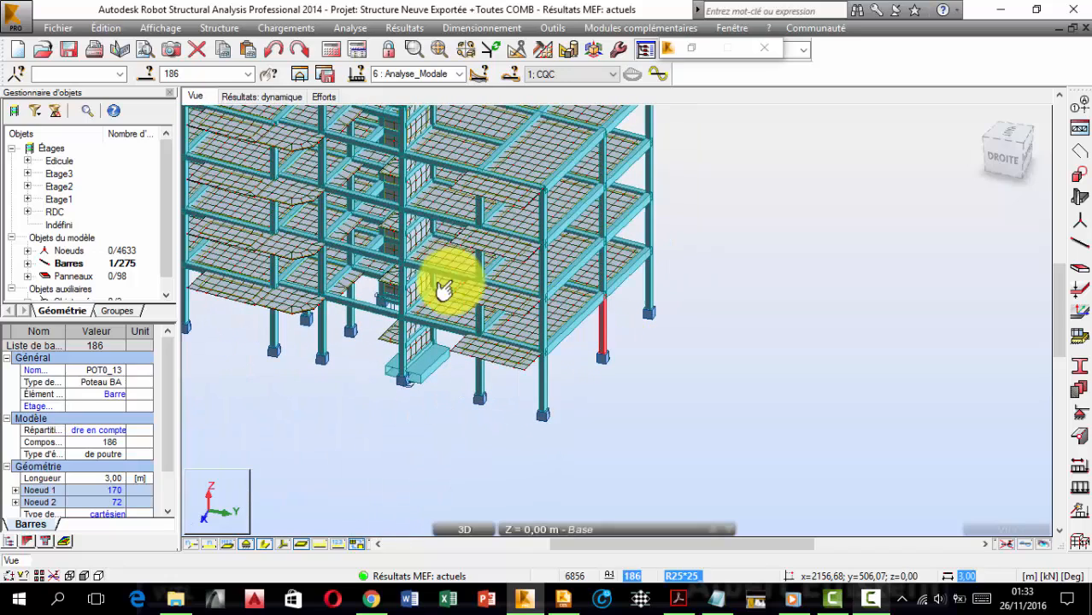
- Restrict the global extremes of the Efforts table to bar 186 and increase the row height to make the values readable
left_click(323, 98)
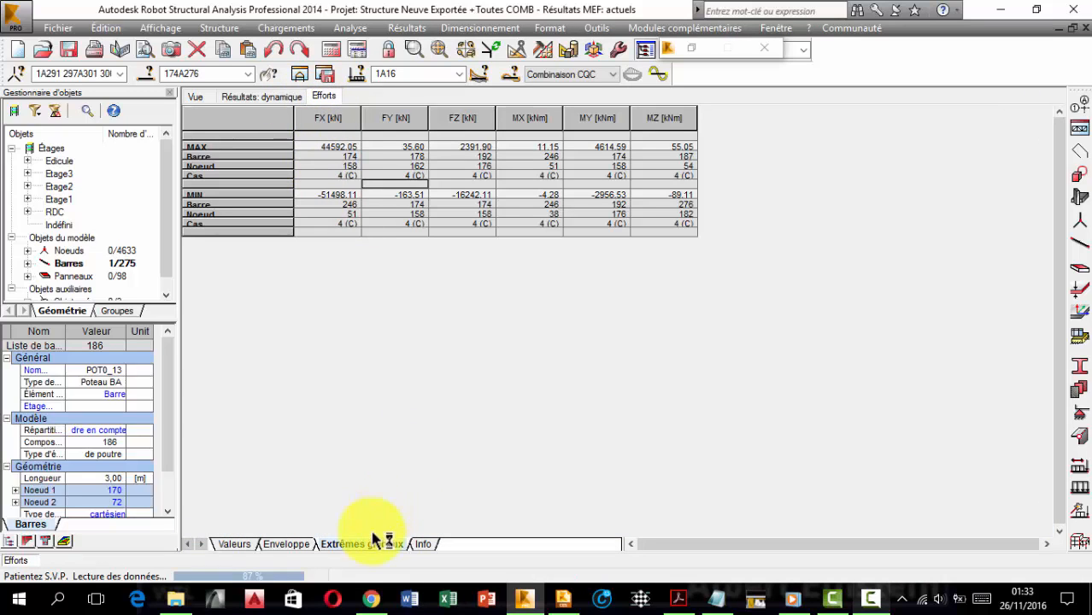
left_click(369, 545)
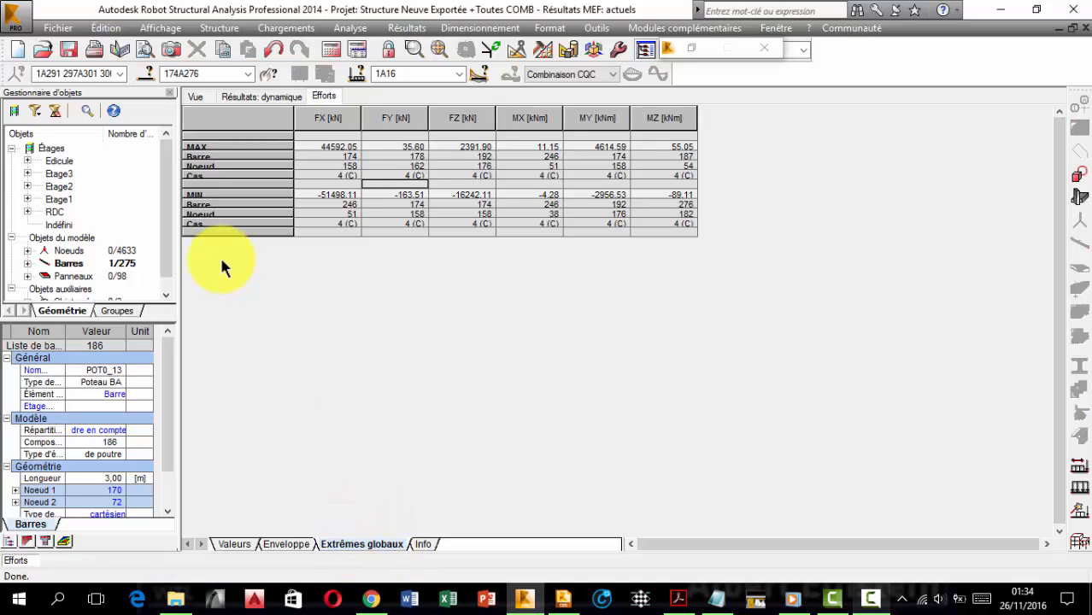
left_click(199, 74)
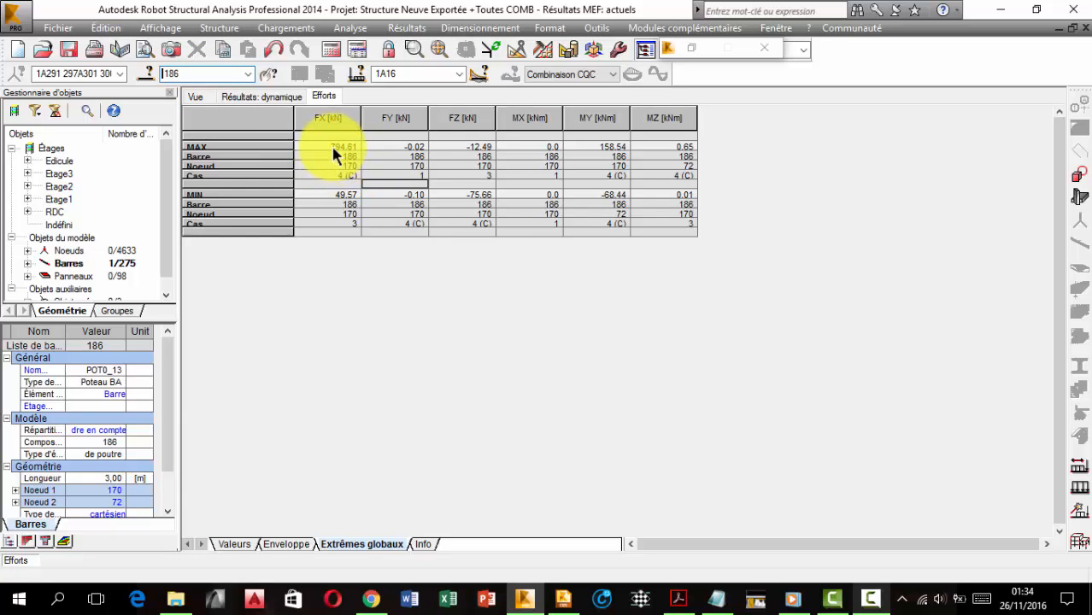
left_click(331, 147)
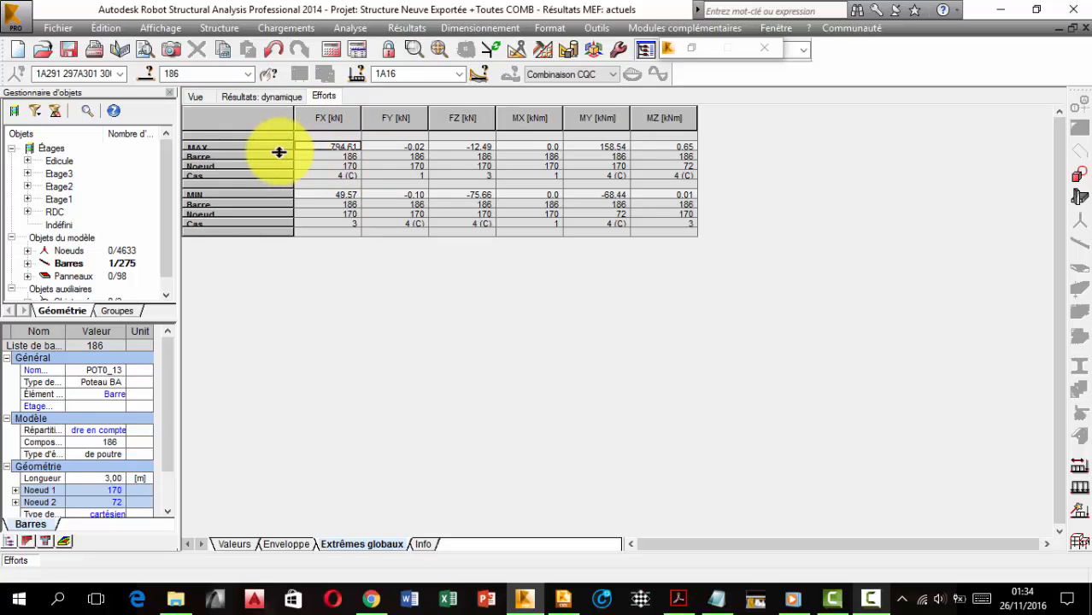
left_click_drag(259, 151, 260, 156)
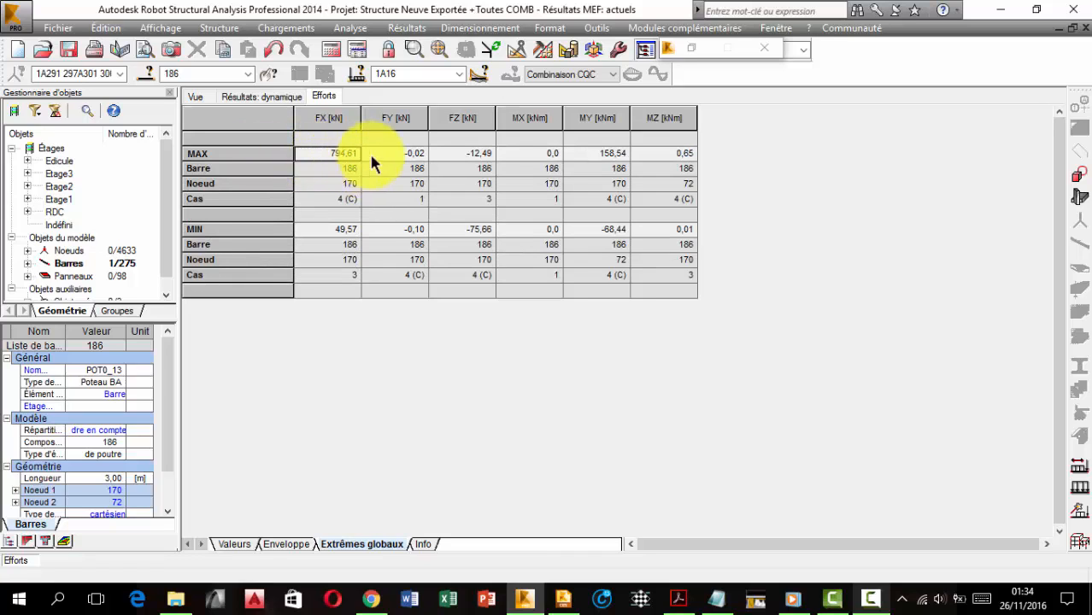
- Switch to Concrete Building Structures, show the whole structure in calculation view and select column POT0_13
left_click(564, 601)
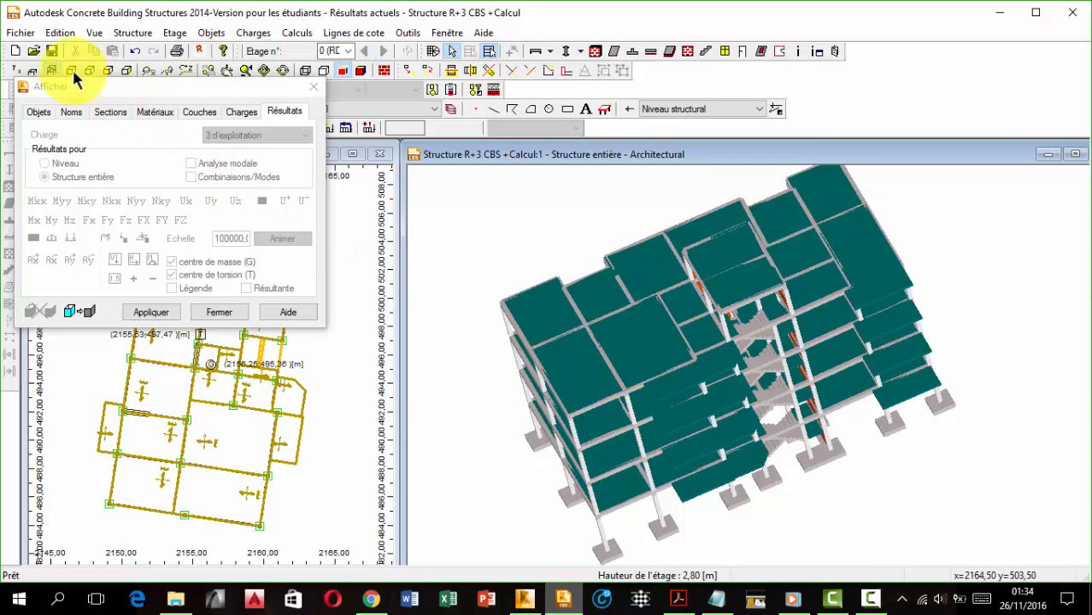
left_click(73, 71)
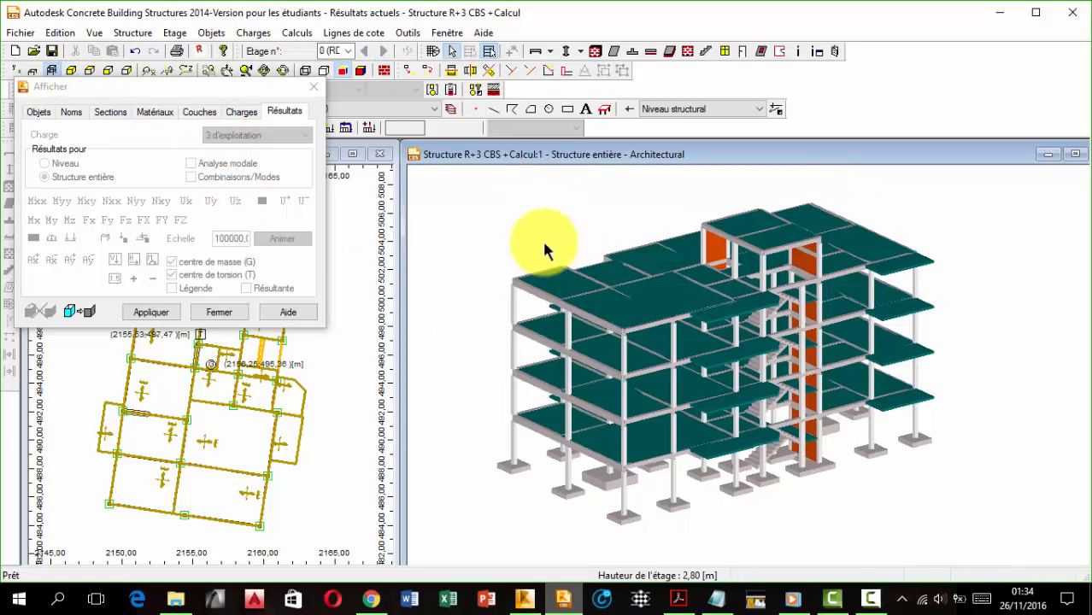
left_click(94, 33)
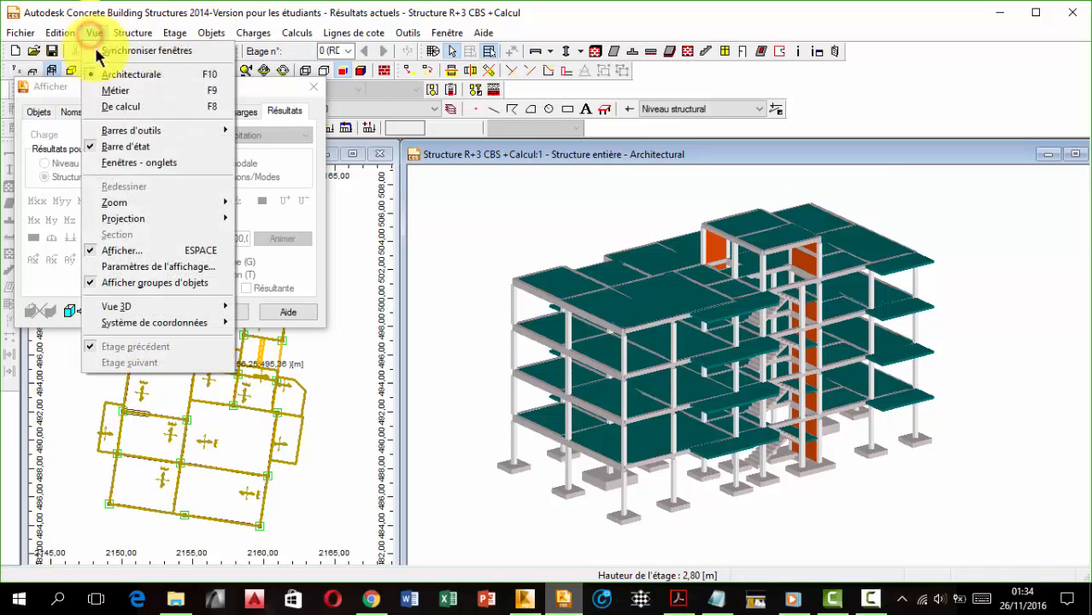
left_click(119, 106)
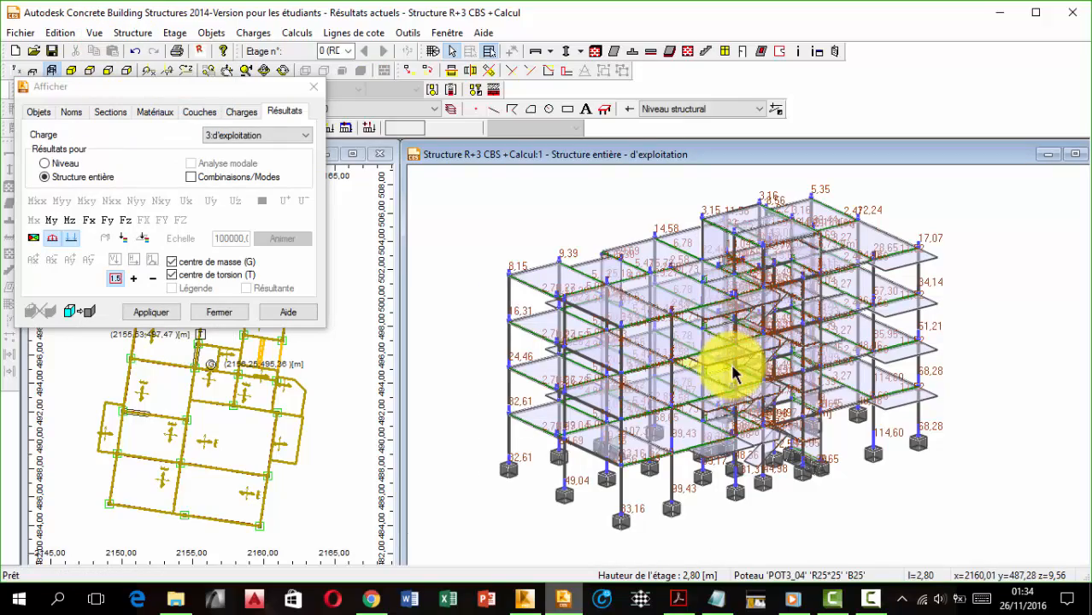
middle_click_drag(732, 367, 644, 349, "shift")
middle_click_drag(748, 388, 655, 398, "shift")
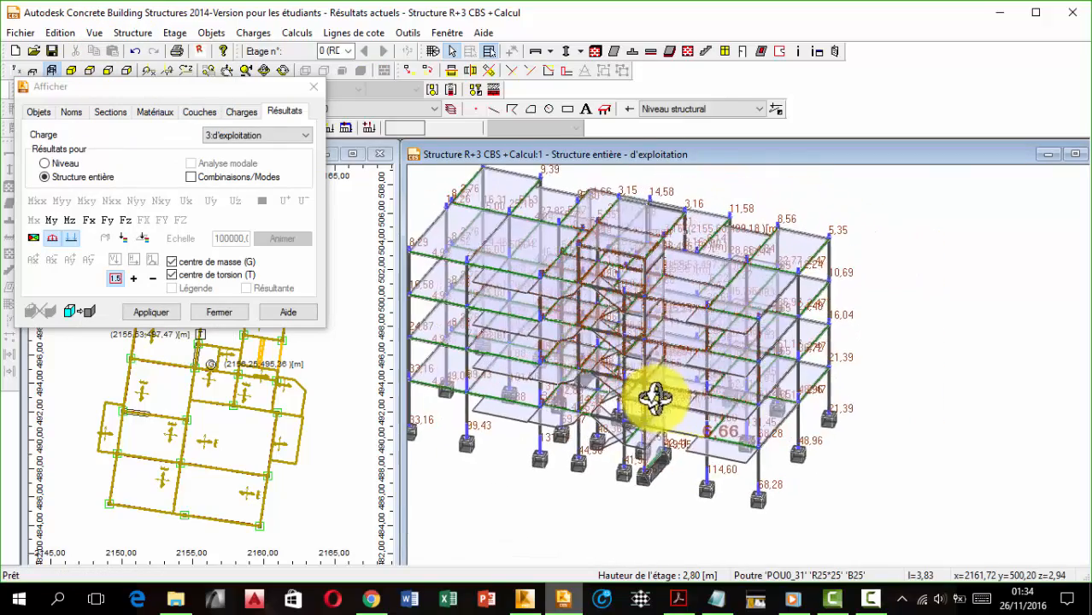
scroll(807, 451, "up", 5)
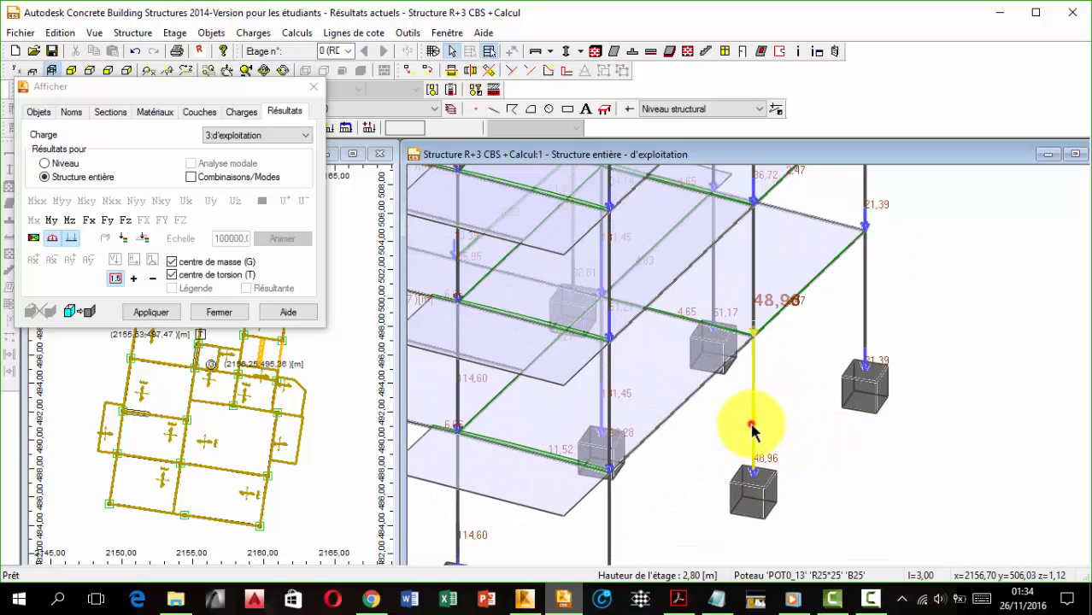
left_click(751, 430)
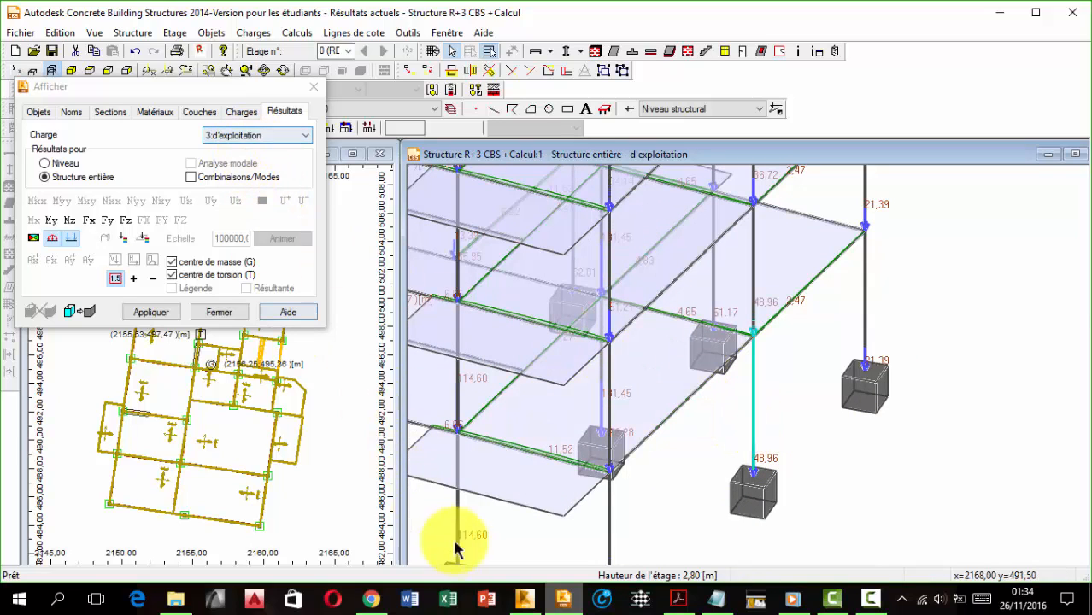
- Switch back to Robot and examine bar 186's maximum FX, its node and governing case against the list of load cases
left_click(524, 600)
left_click(342, 152)
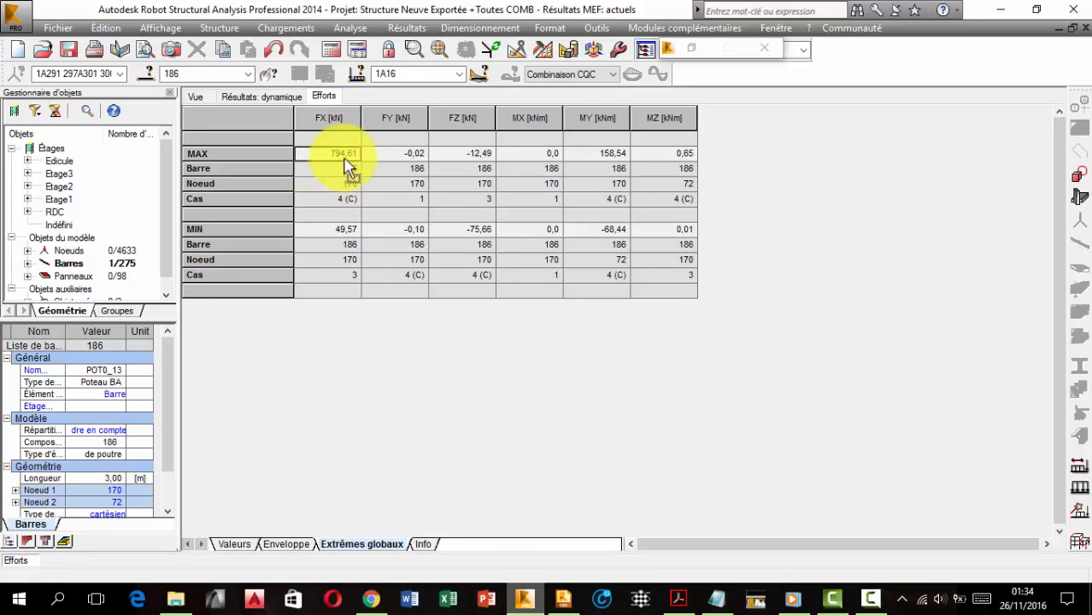
left_click(196, 154)
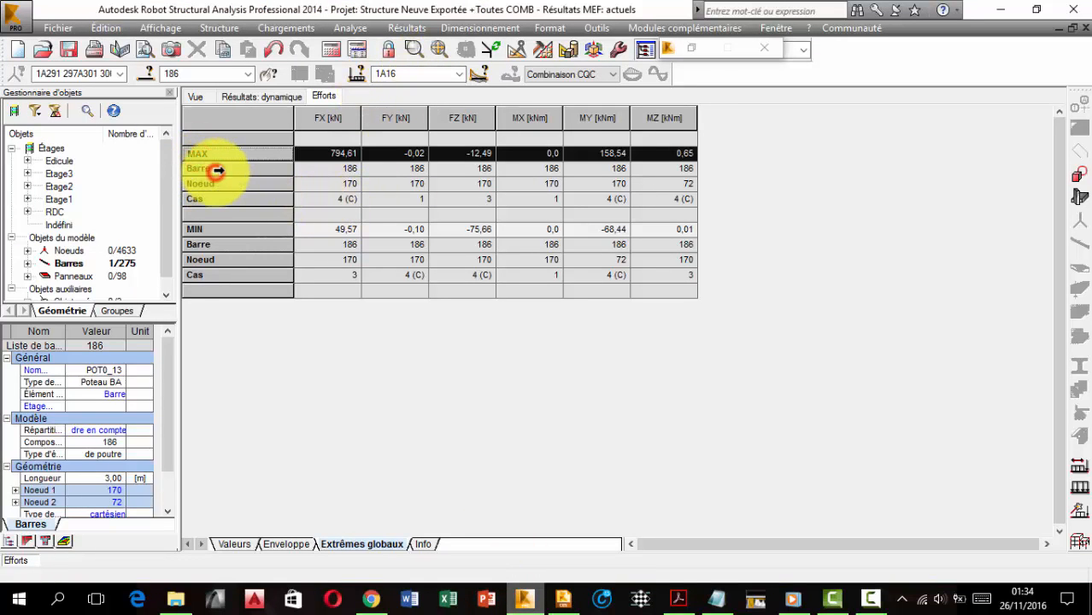
left_click(214, 169)
left_click(210, 184)
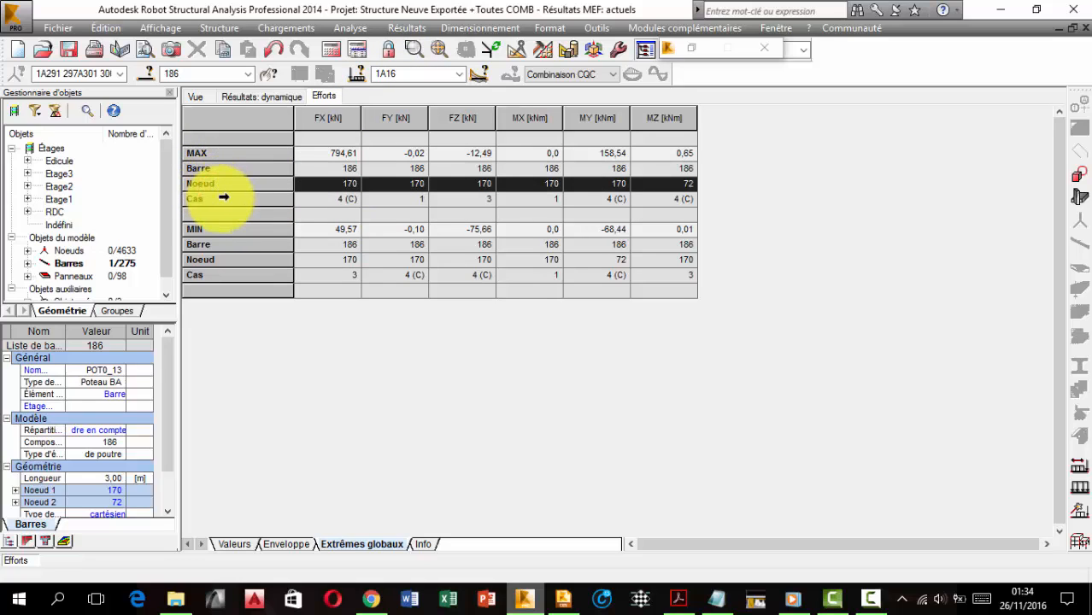
left_click(220, 199)
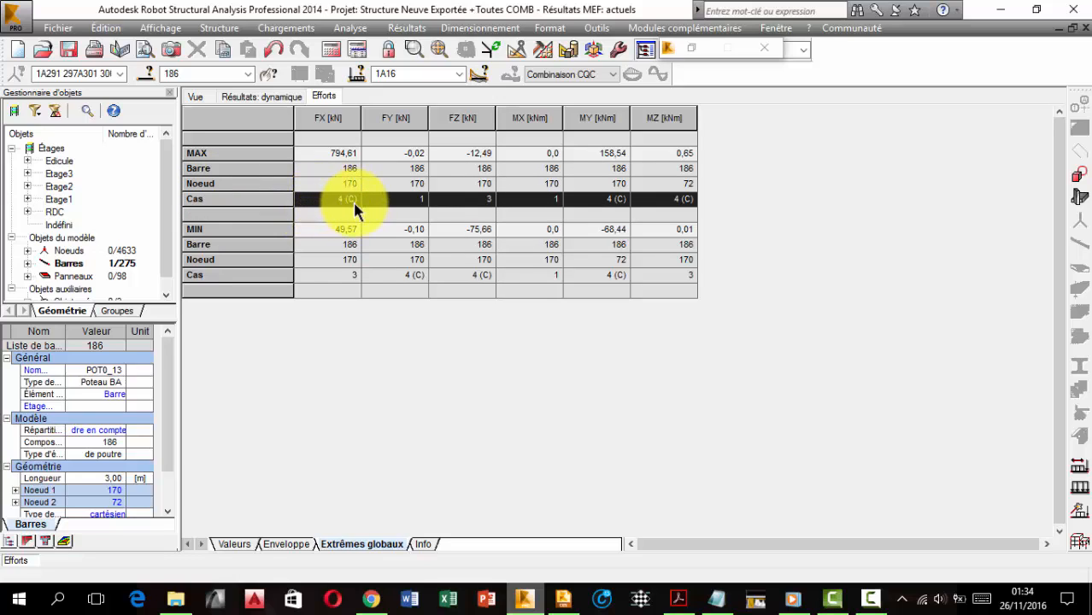
left_click(338, 201)
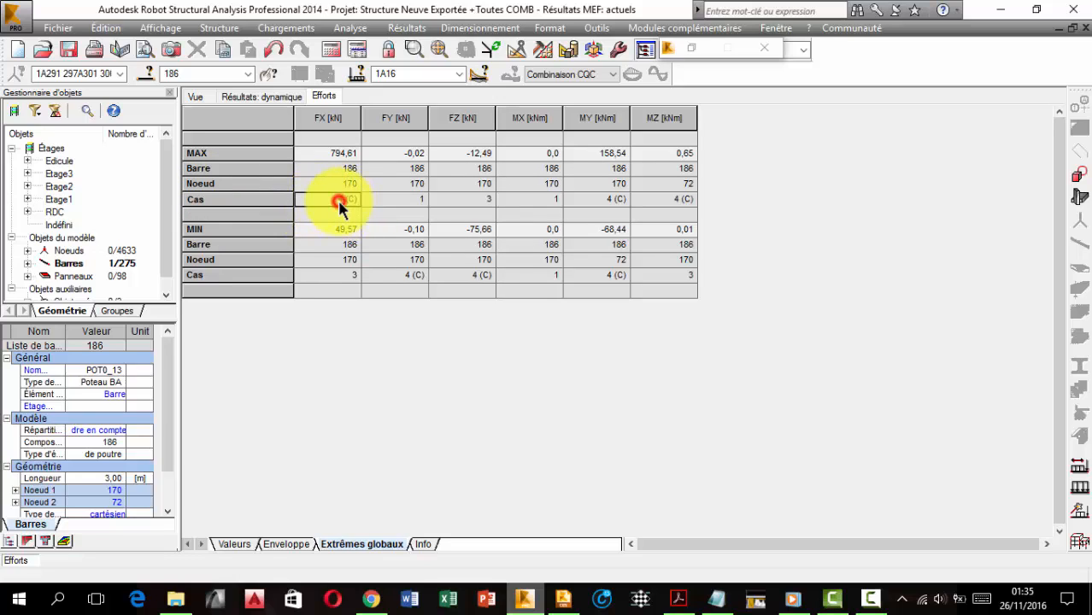
left_click(458, 75)
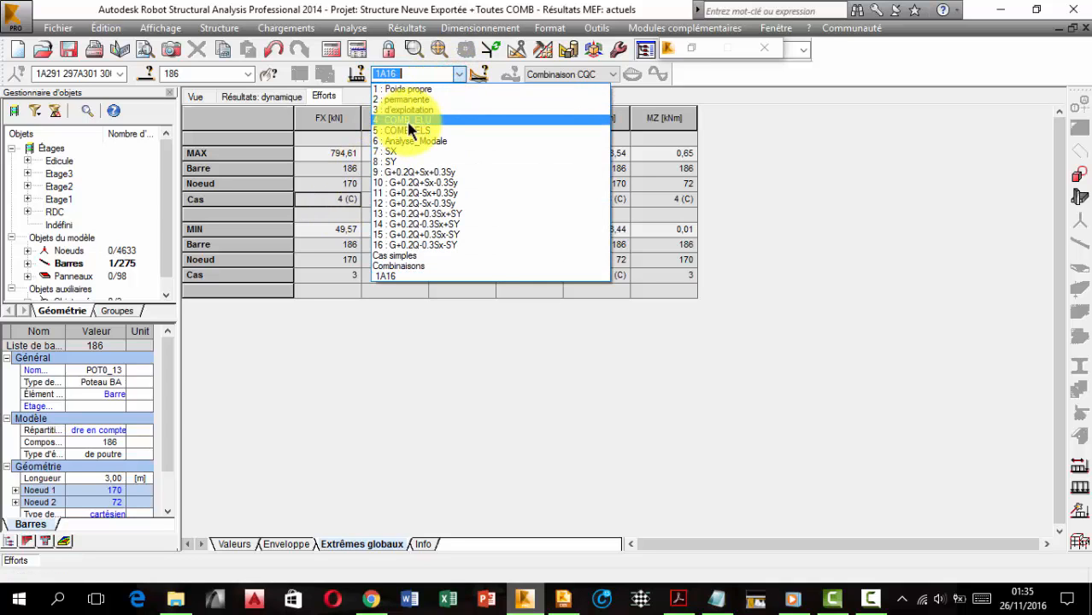
left_click(322, 354)
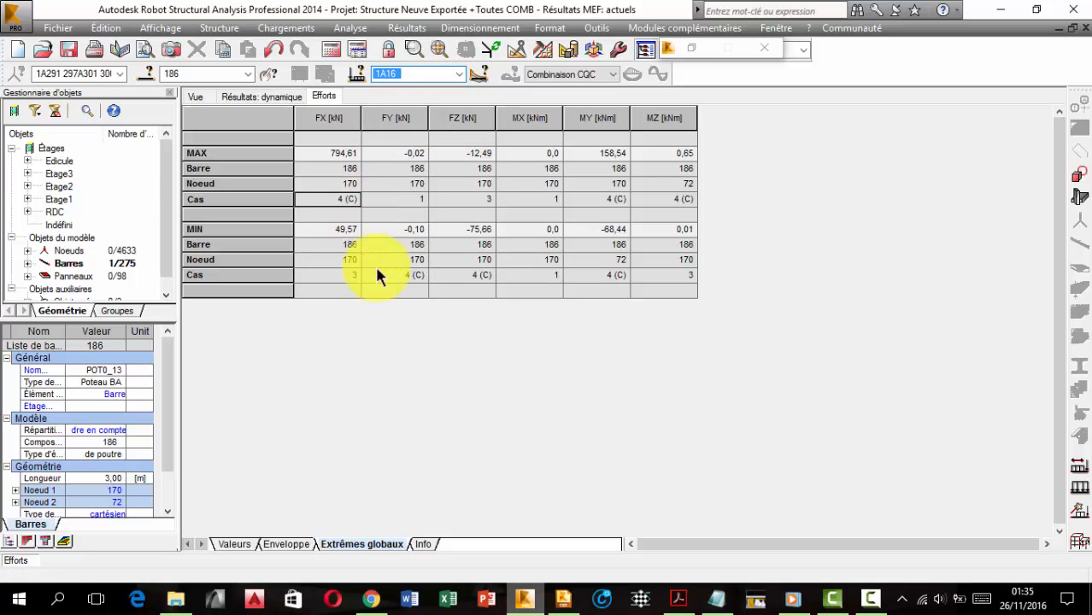
- Switch to Concrete Building Structures and display the results of the whole structure for load case 4:ELU+
left_click(563, 598)
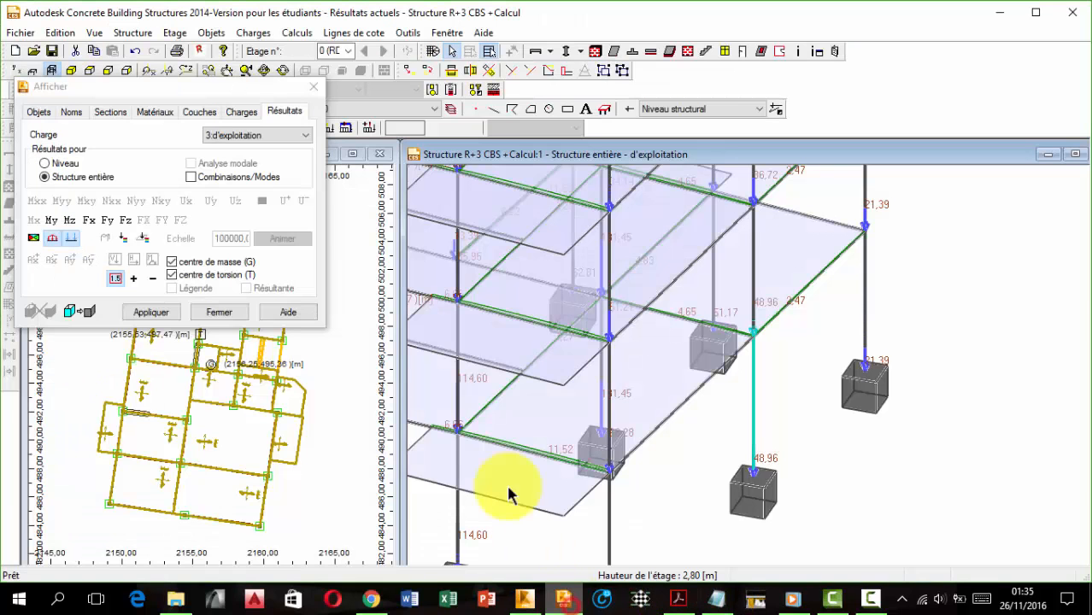
left_click(313, 90)
scroll(555, 276, "down", 3)
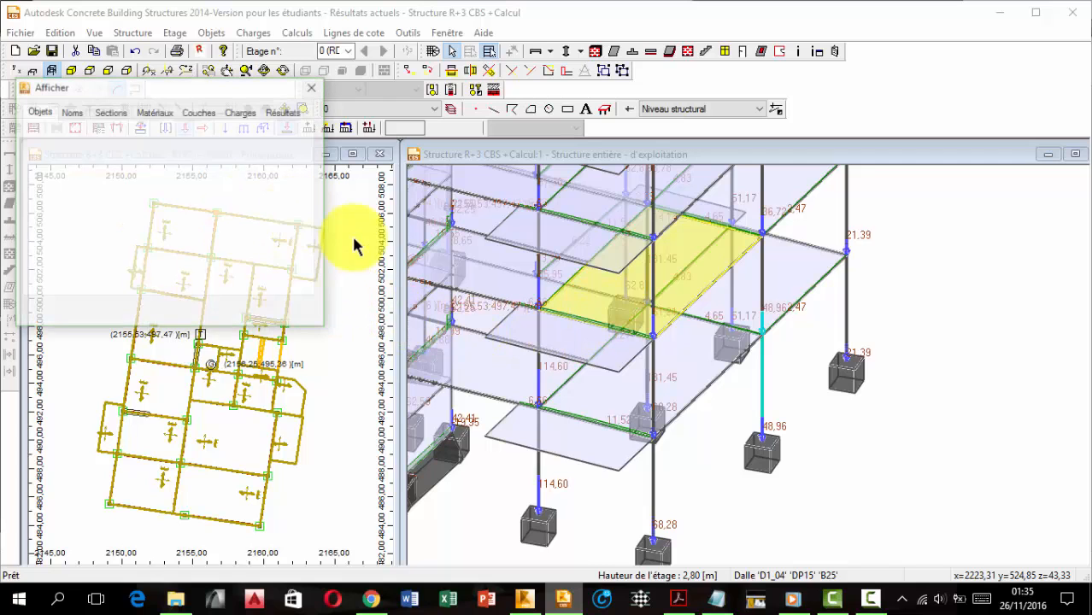
left_click(281, 114)
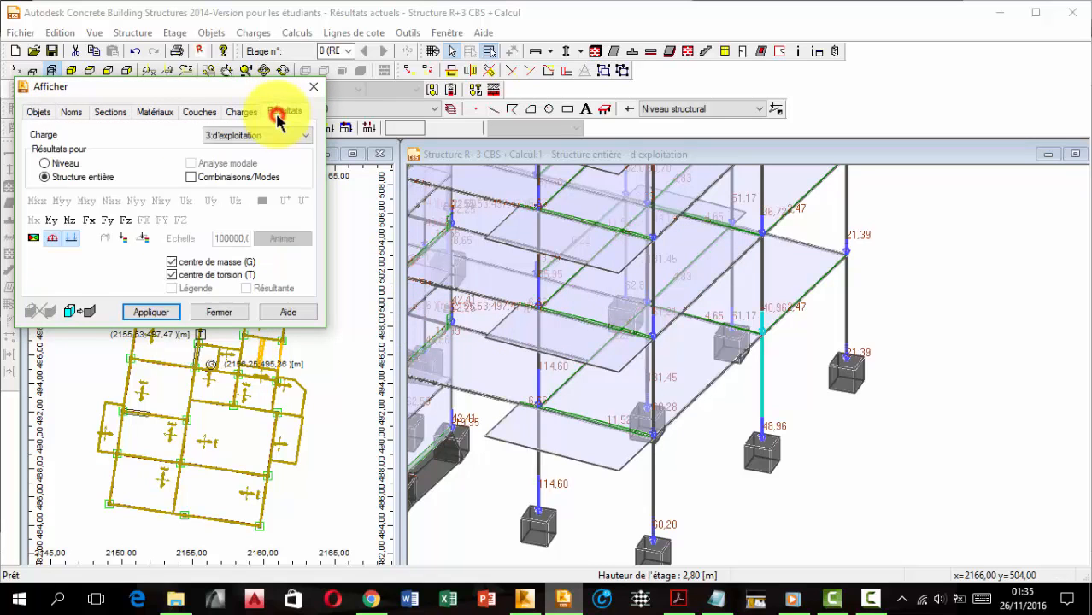
left_click(259, 141)
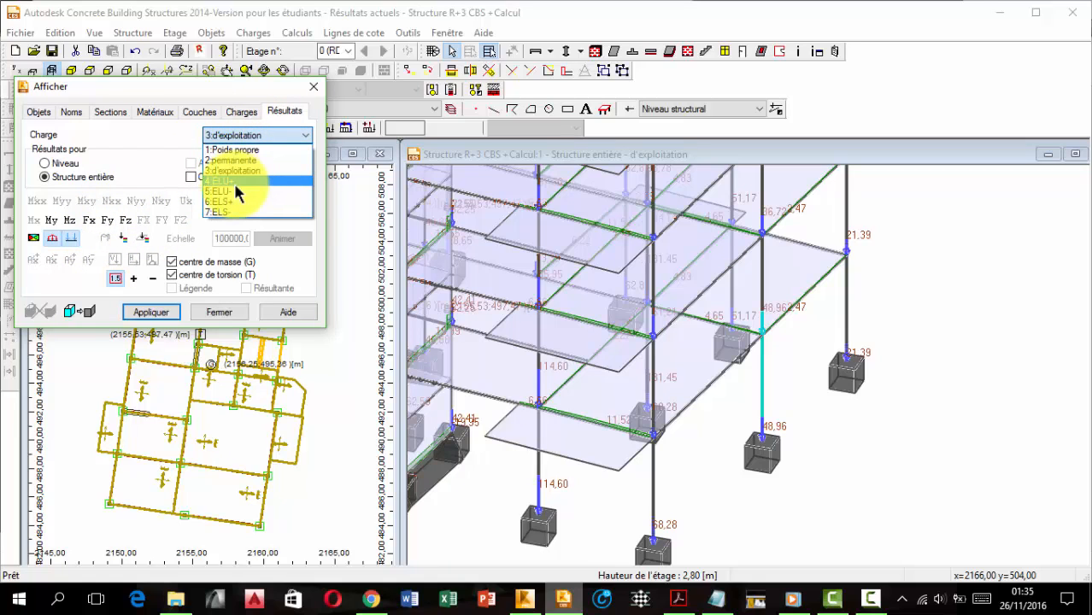
left_click(234, 183)
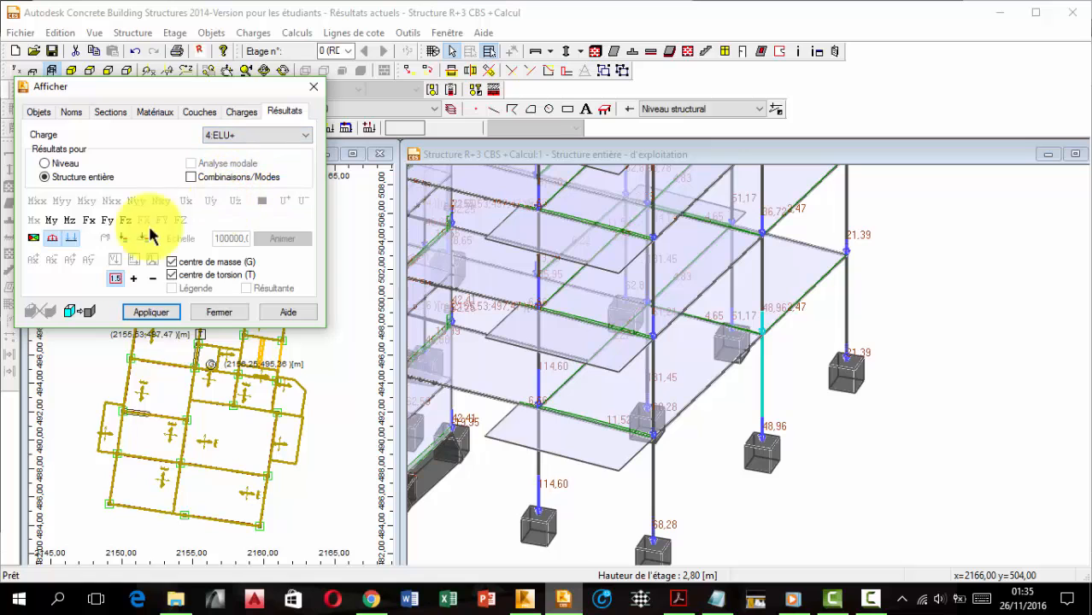
left_click(145, 313)
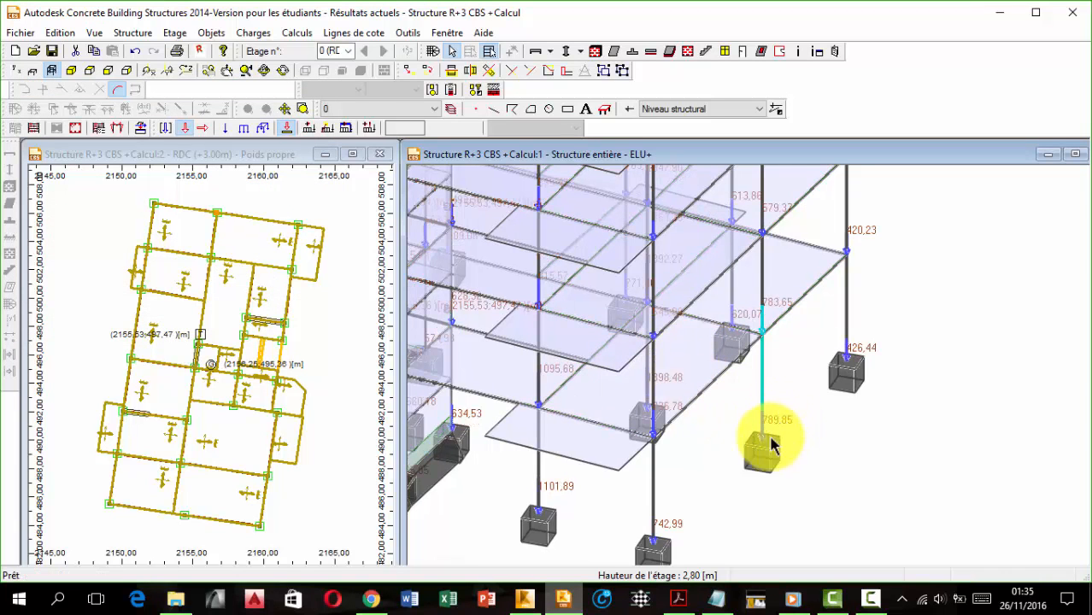
- Compare the ELU+ axial force at the base of column POT0_13 with the maximum FX of bar 186 in Robot
scroll(767, 440, "up", 2)
scroll(763, 449, "down", 1)
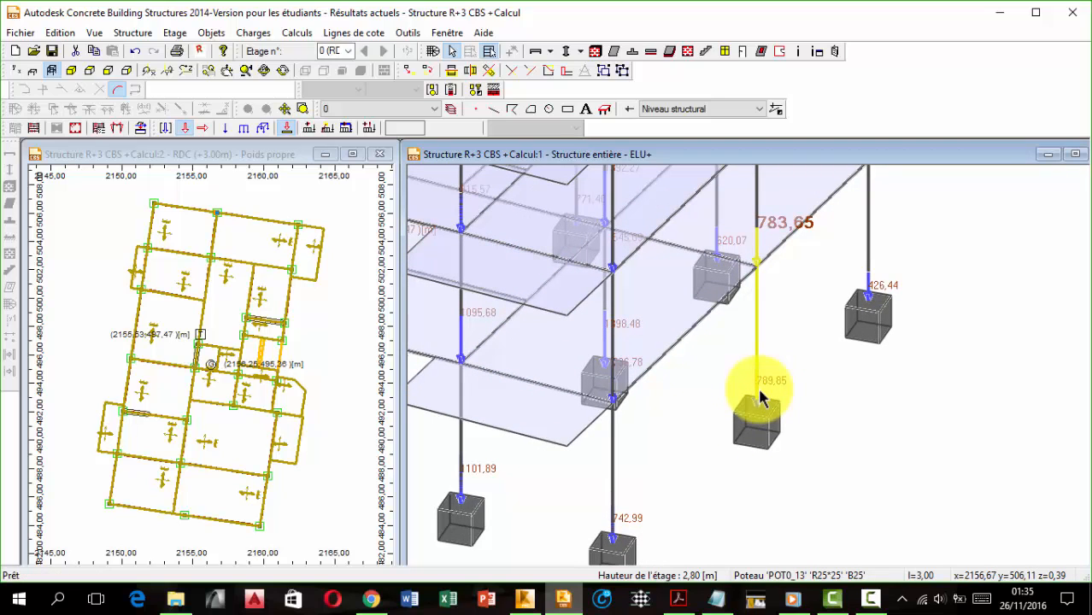
left_click(767, 391)
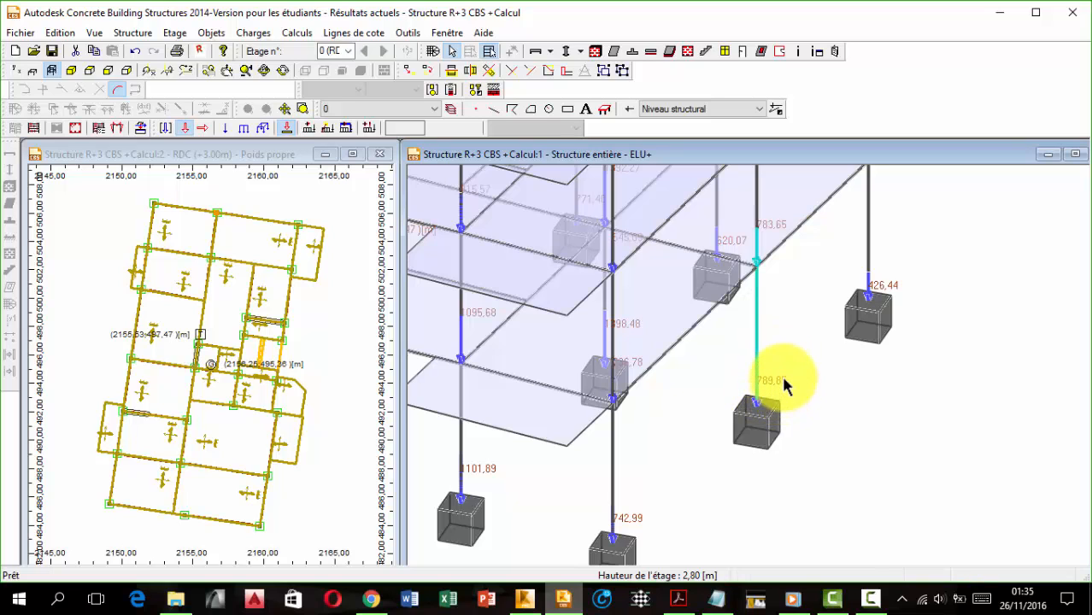
left_click(529, 601)
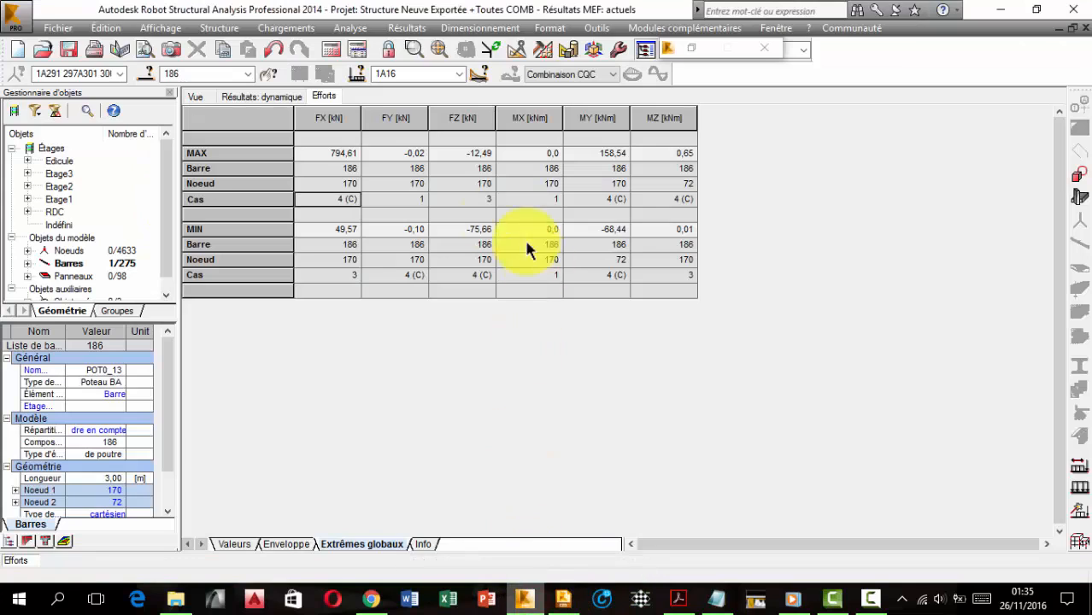
left_click(333, 155)
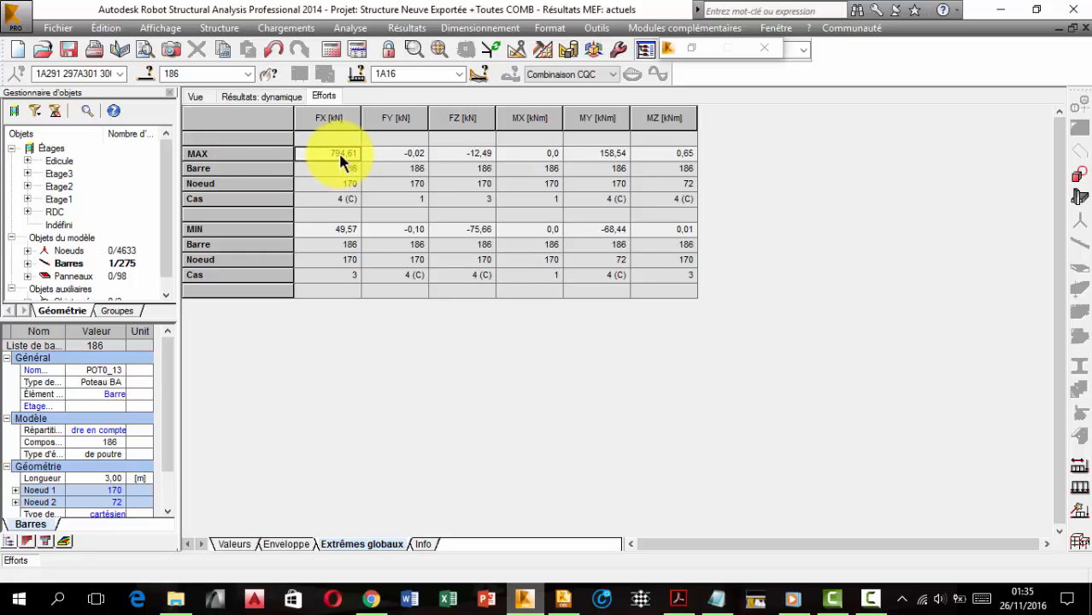
- Limit the global extremes of bar 186's forces to load case 5 : COMB_ELS and check the maximum FX
left_click(459, 75)
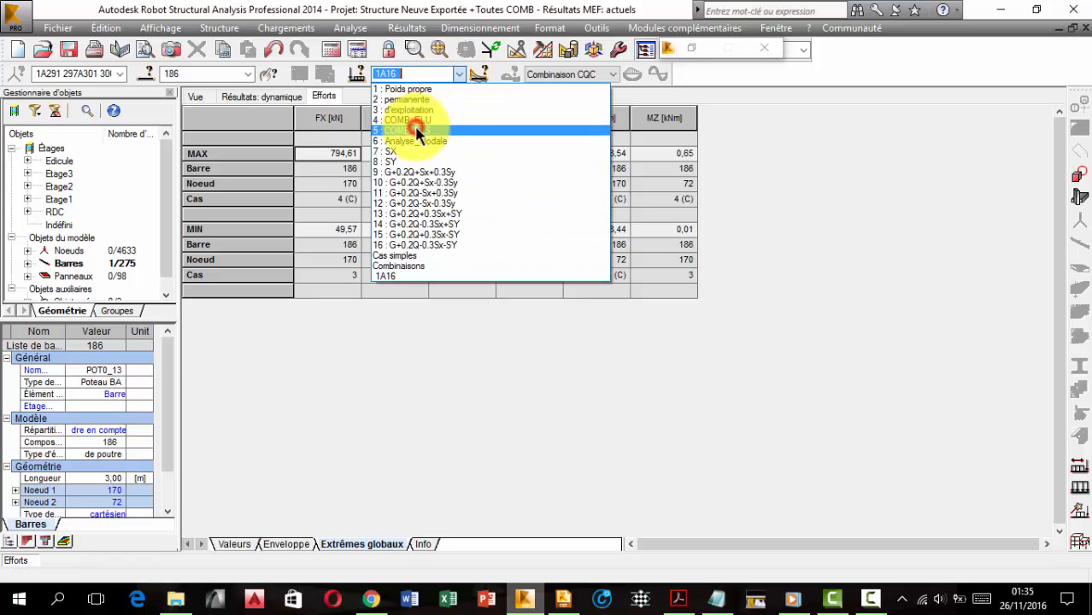
left_click_drag(417, 132, 402, 141)
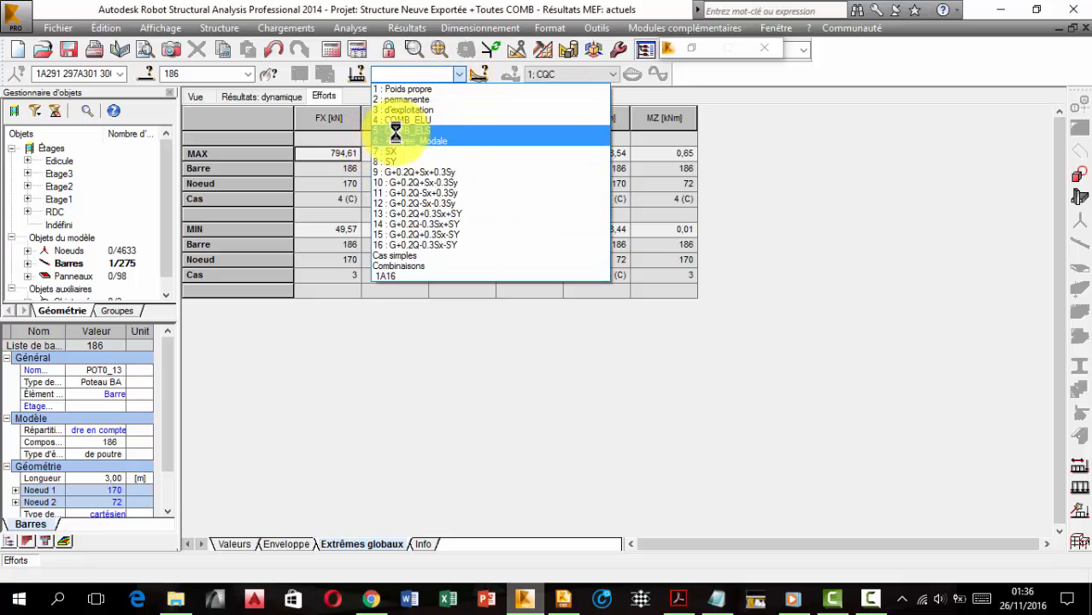
left_click(394, 130)
left_click(343, 155)
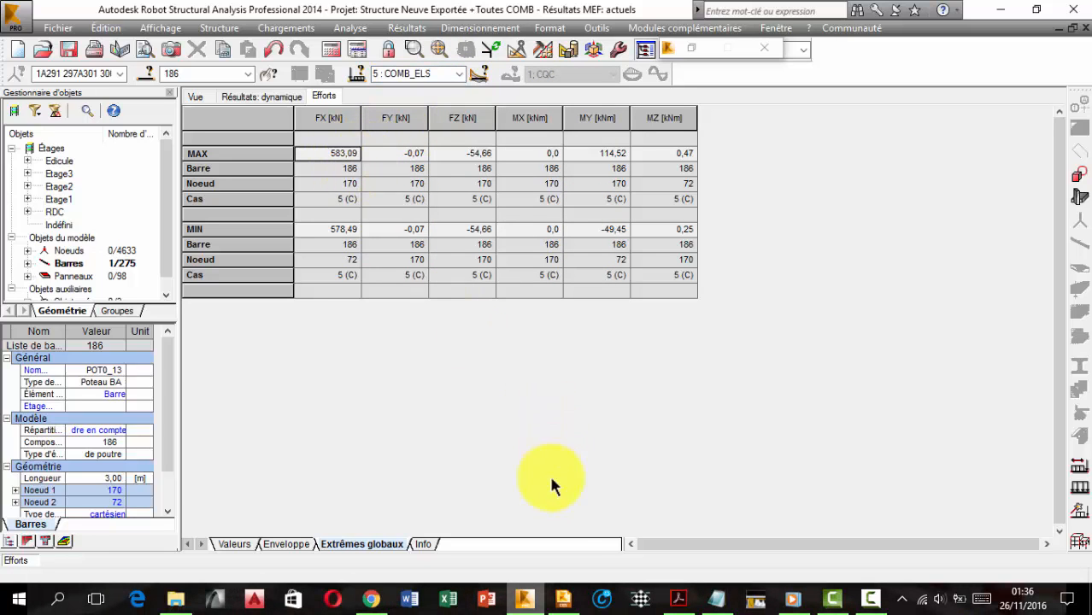
- Switch to Concrete Building Structures and display the results of the whole structure for load case 6:ELS+
left_click(563, 598)
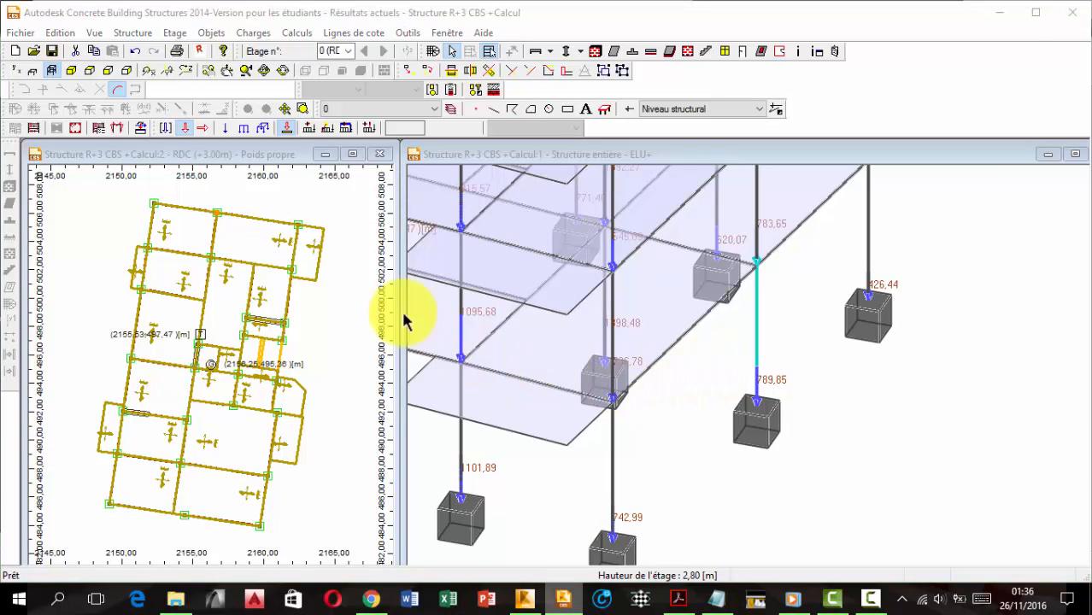
left_click(286, 128)
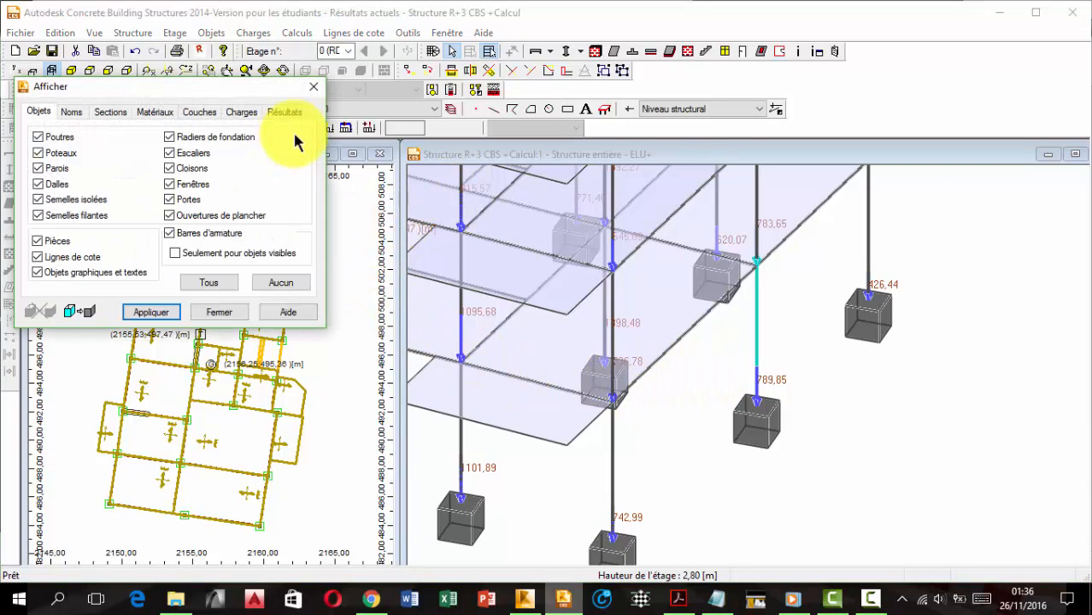
left_click(284, 111)
left_click(232, 134)
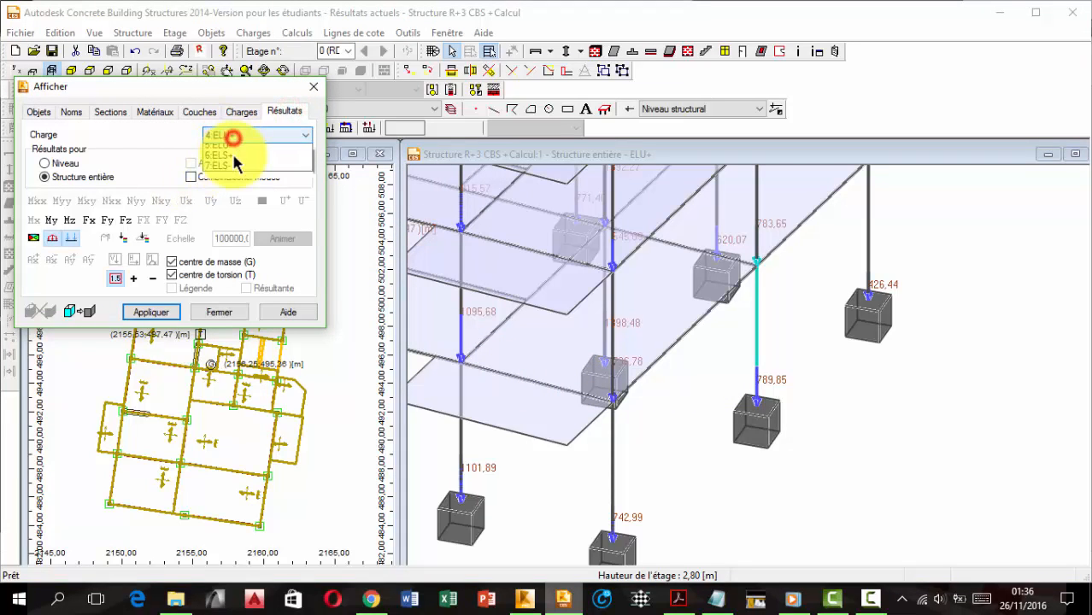
left_click(238, 206)
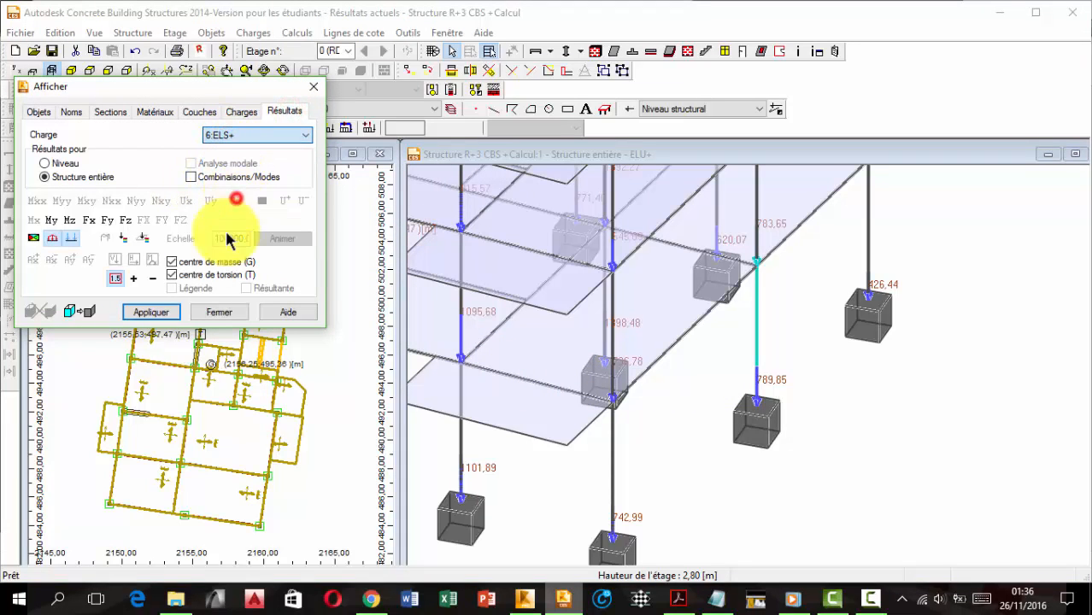
left_click(163, 313)
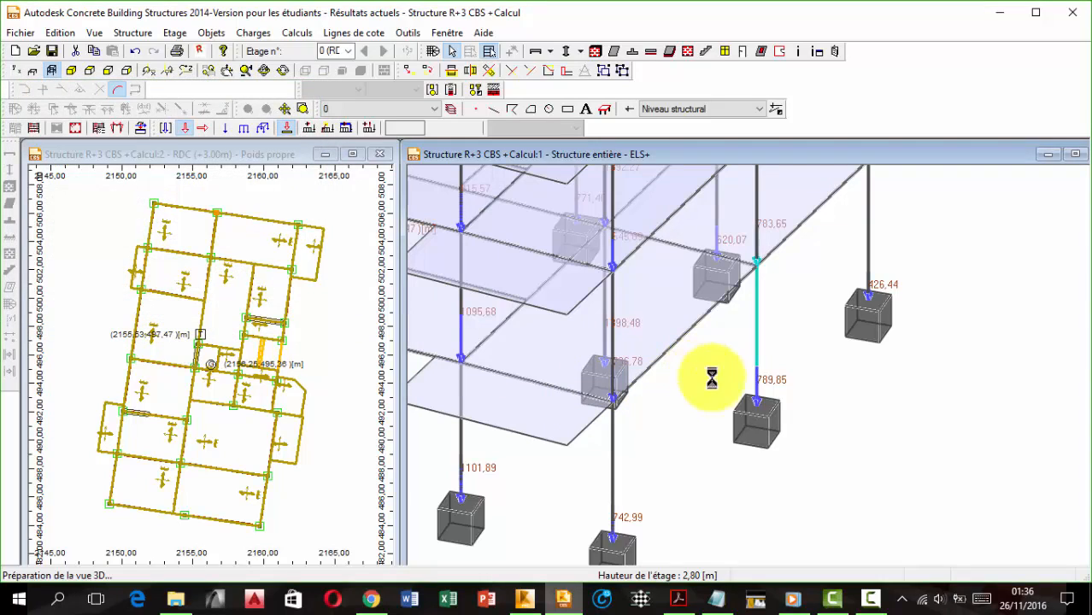
- Compare the ELS+ axial force at the base of column POT0_13 with the maximum FX of bar 186 in Robot
scroll(763, 412, "up", 1)
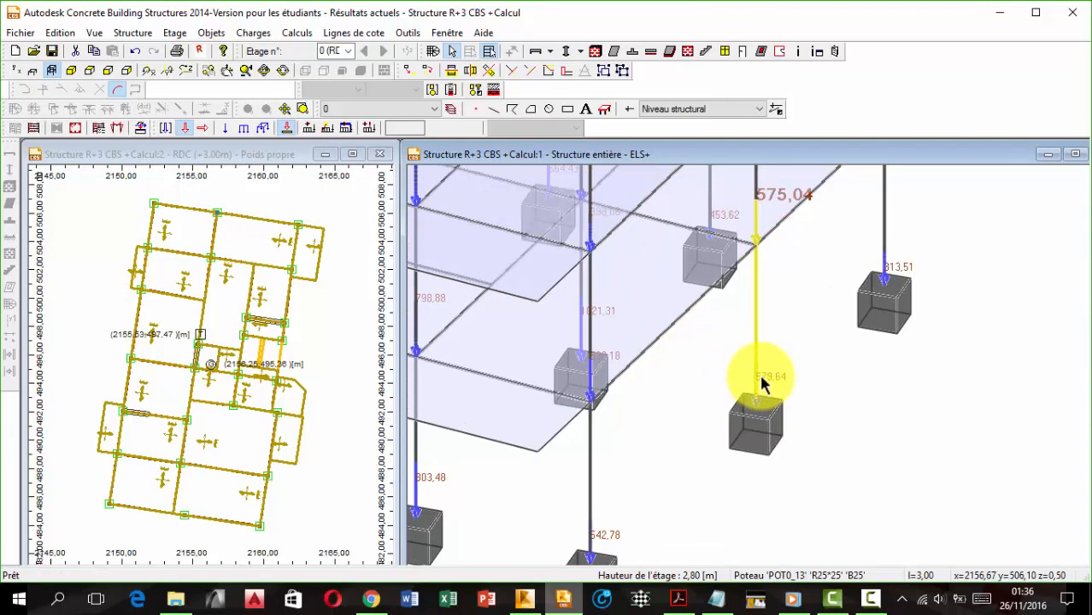
left_click(773, 377)
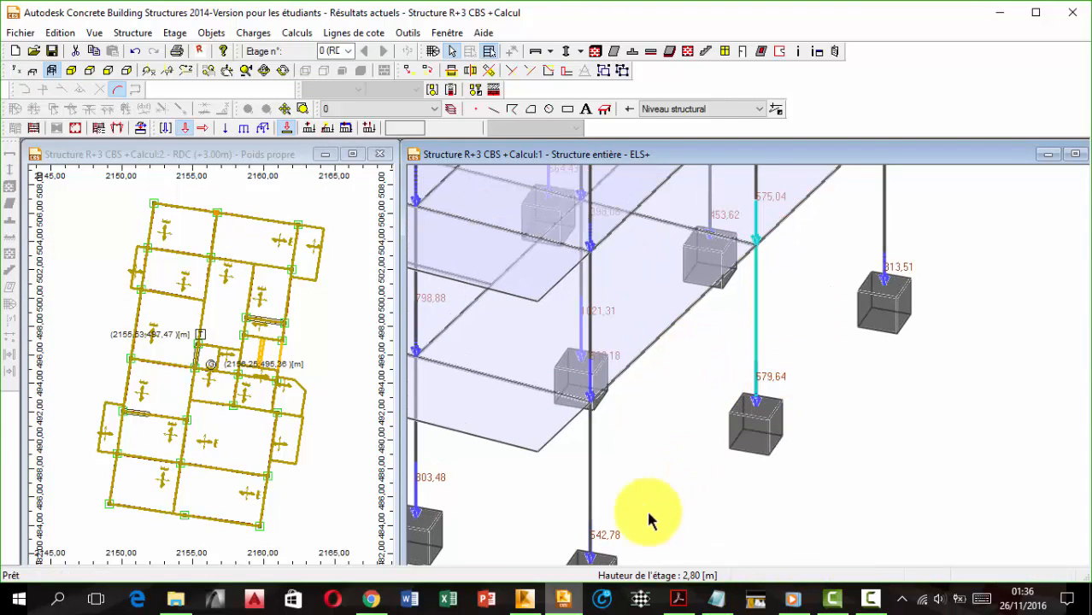
left_click(528, 599)
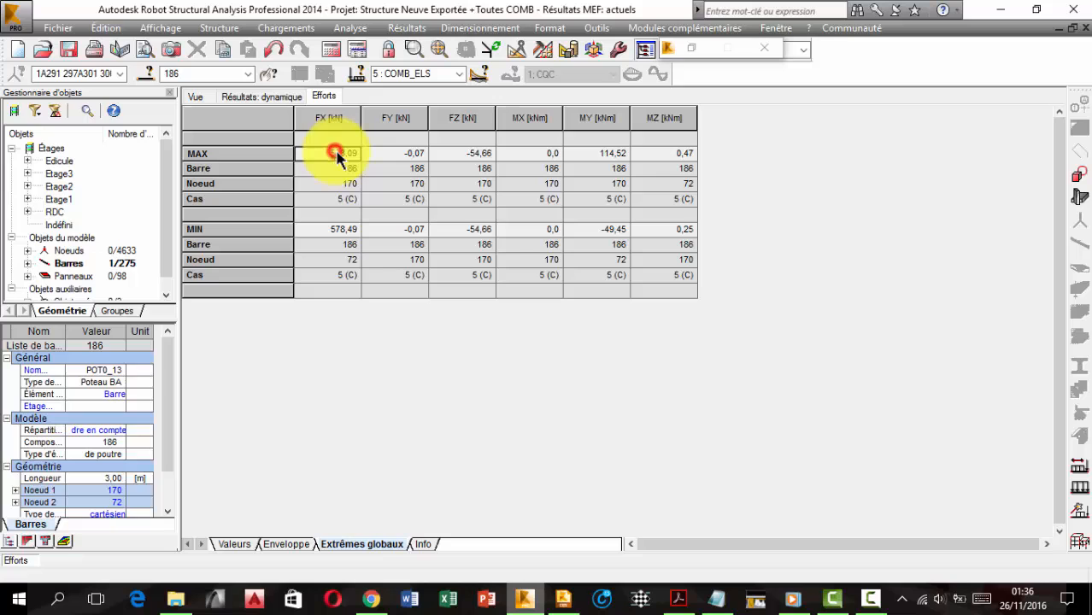
left_click_drag(335, 152, 662, 276)
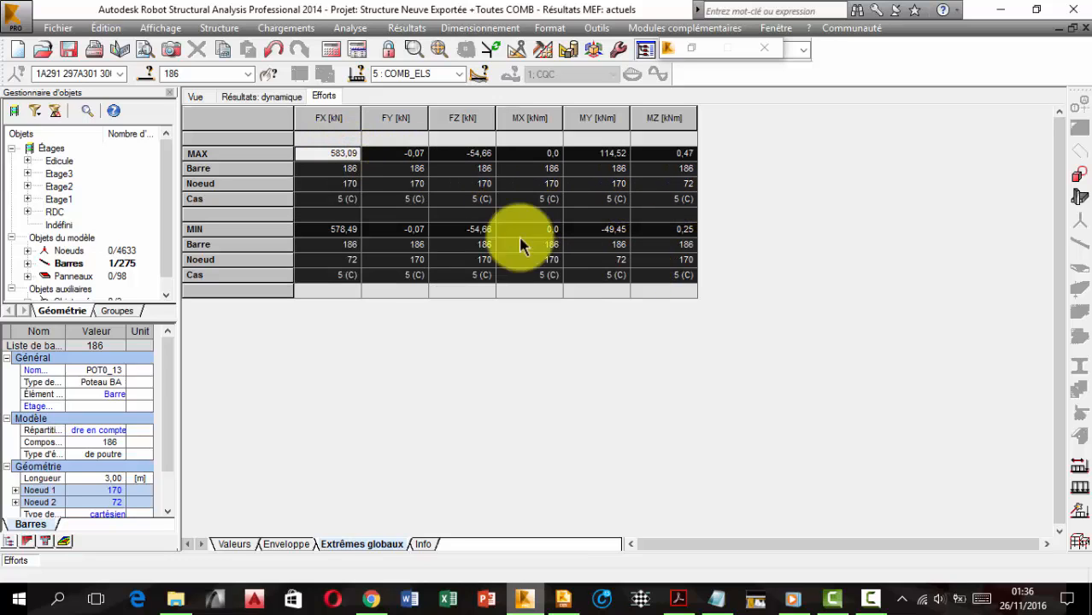
left_click(357, 156)
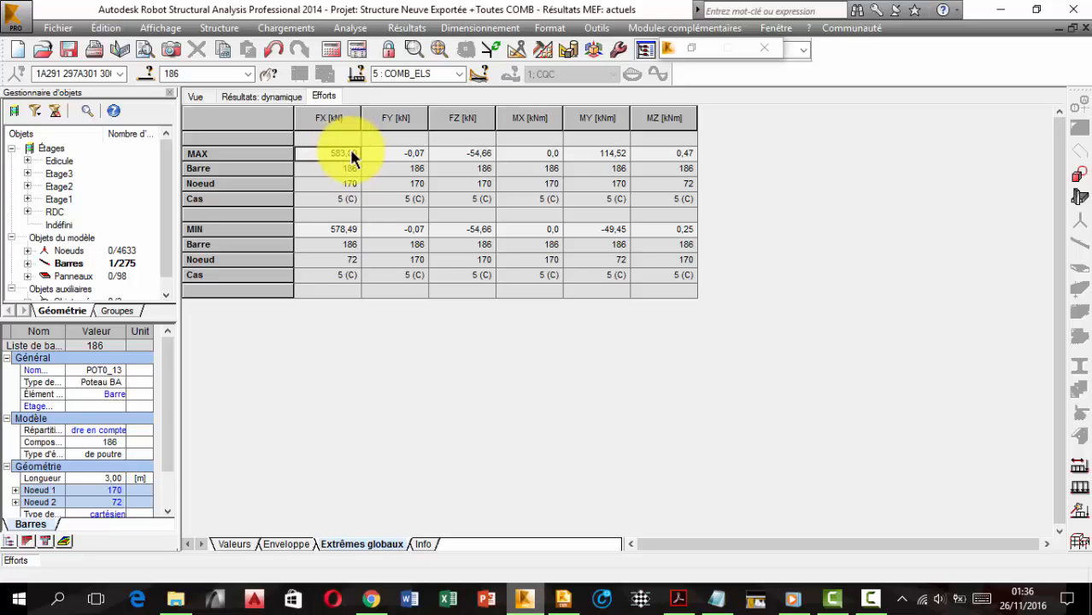
left_click(452, 184)
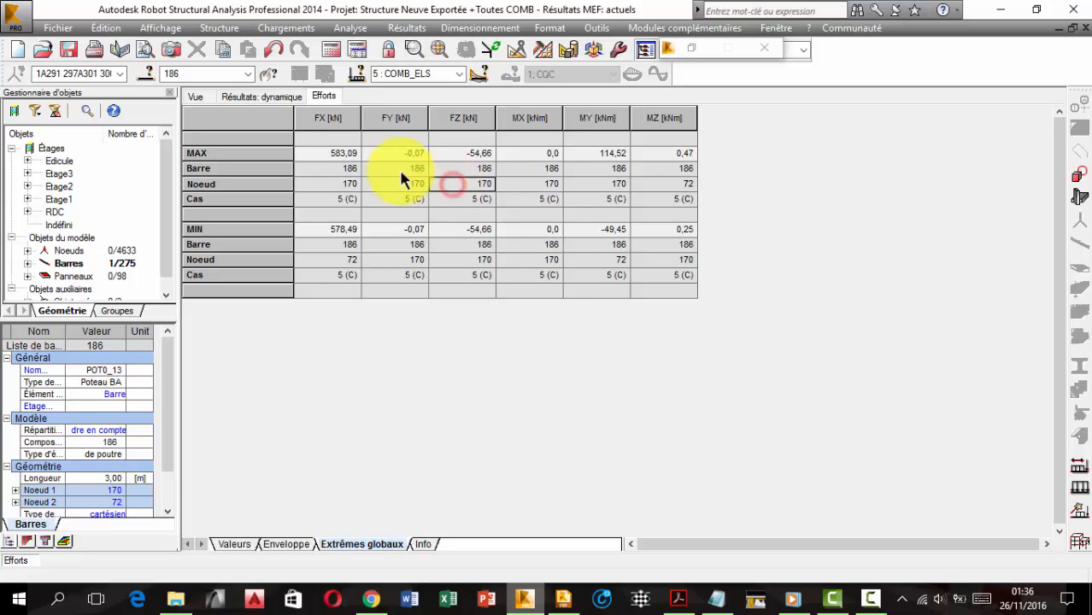
left_click(342, 153)
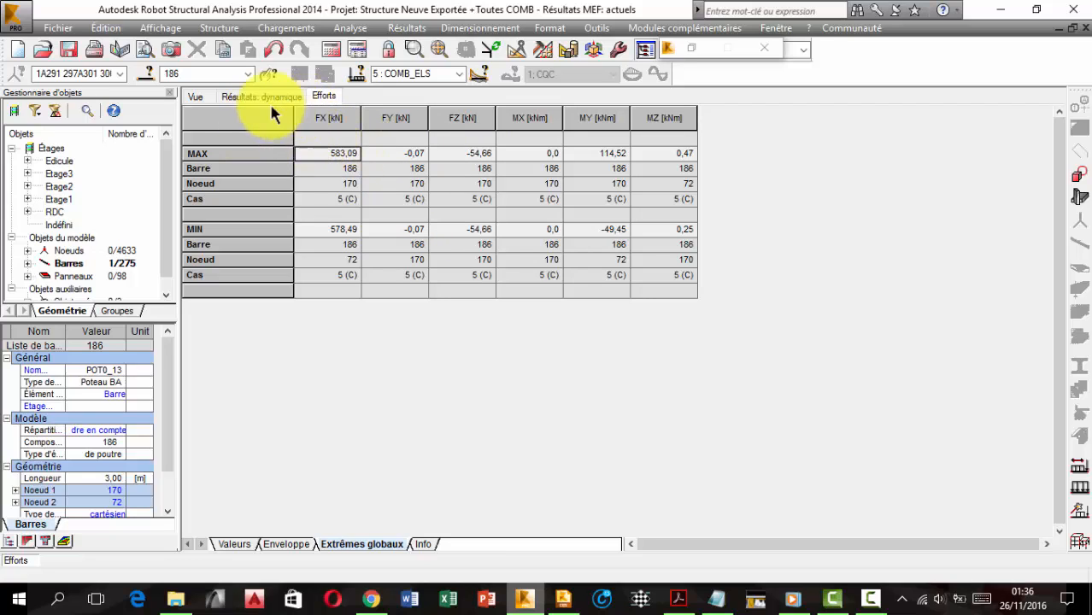
- Return to Robot's 3D model view and select all bars of type Poutre BA
left_click(205, 91)
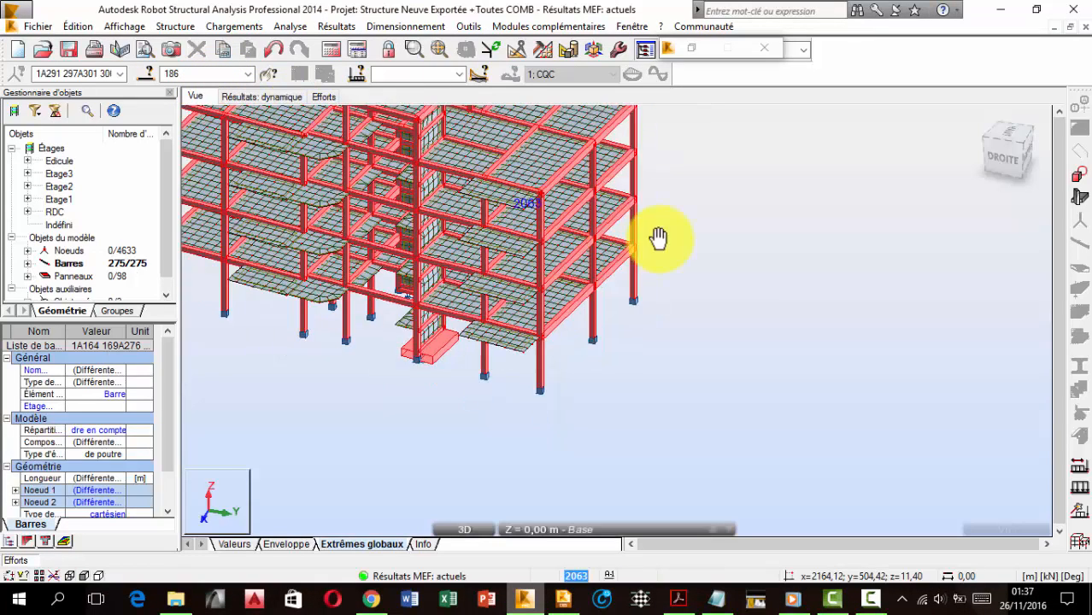
left_click(204, 93)
left_click(149, 73)
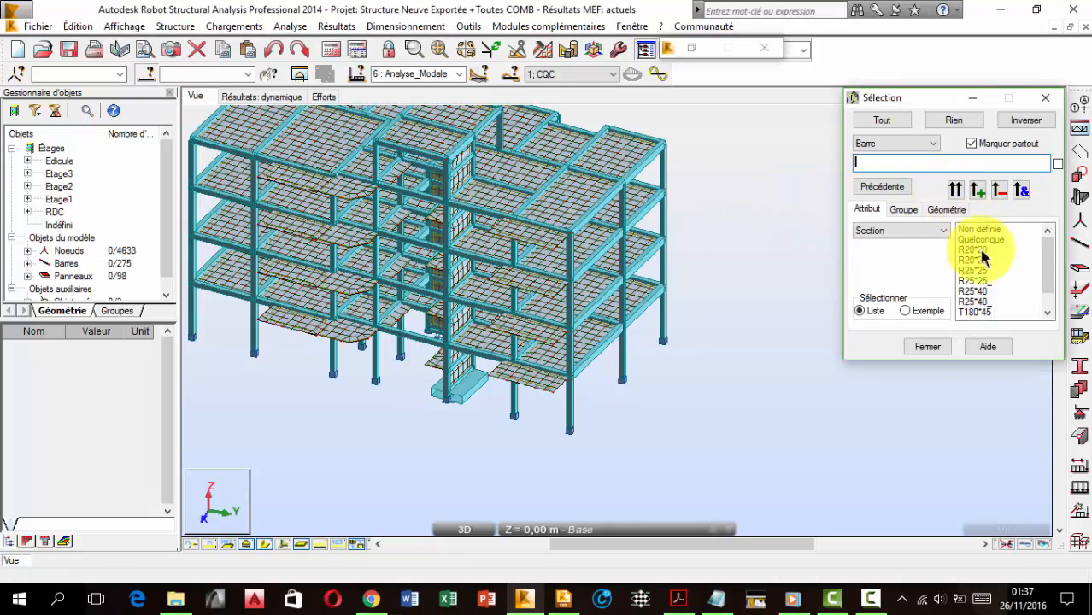
left_click(901, 229)
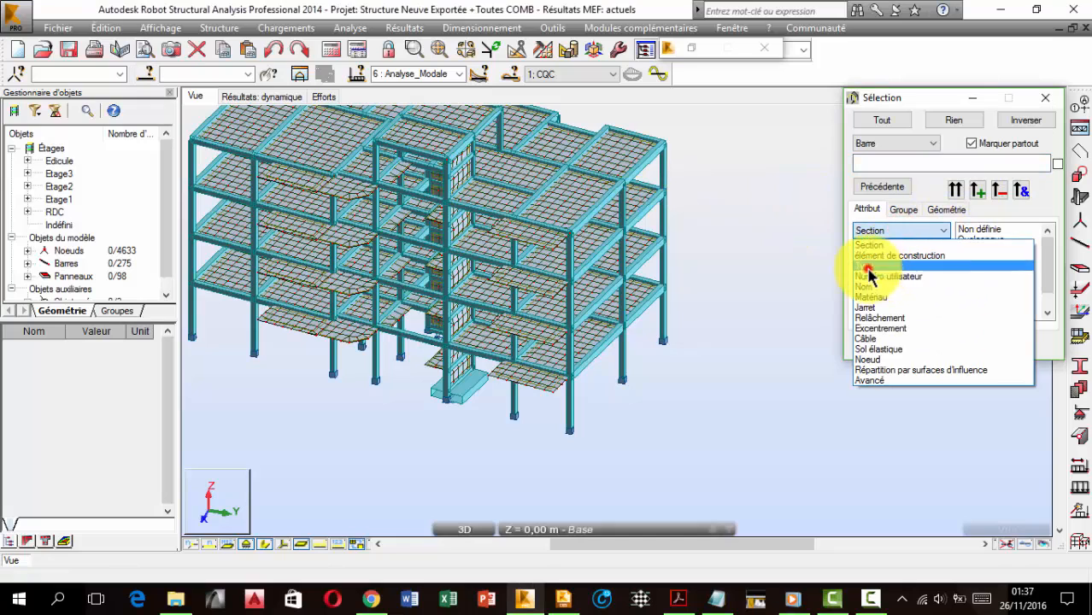
left_click(888, 267)
left_click(968, 249)
left_click(954, 189)
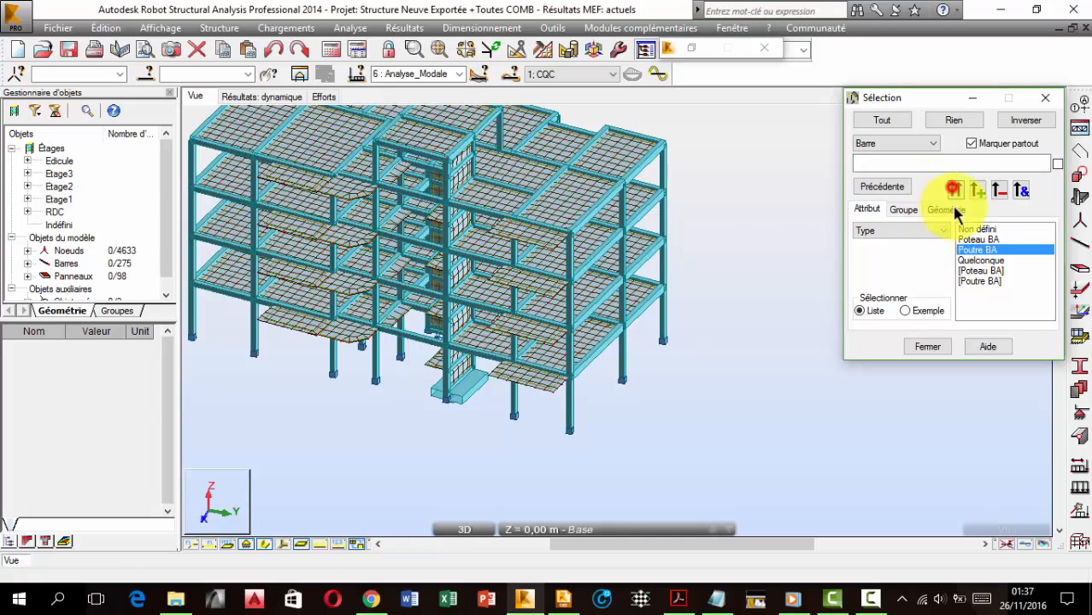
double_click(902, 164)
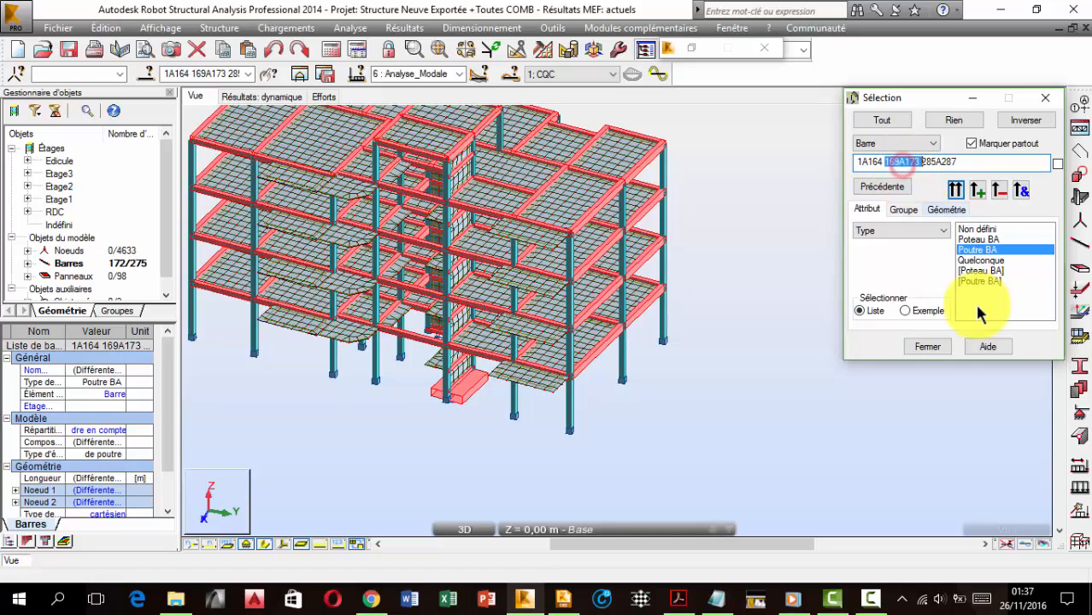
left_click(927, 346)
- Copy the number list of the selected beams
left_click(219, 72)
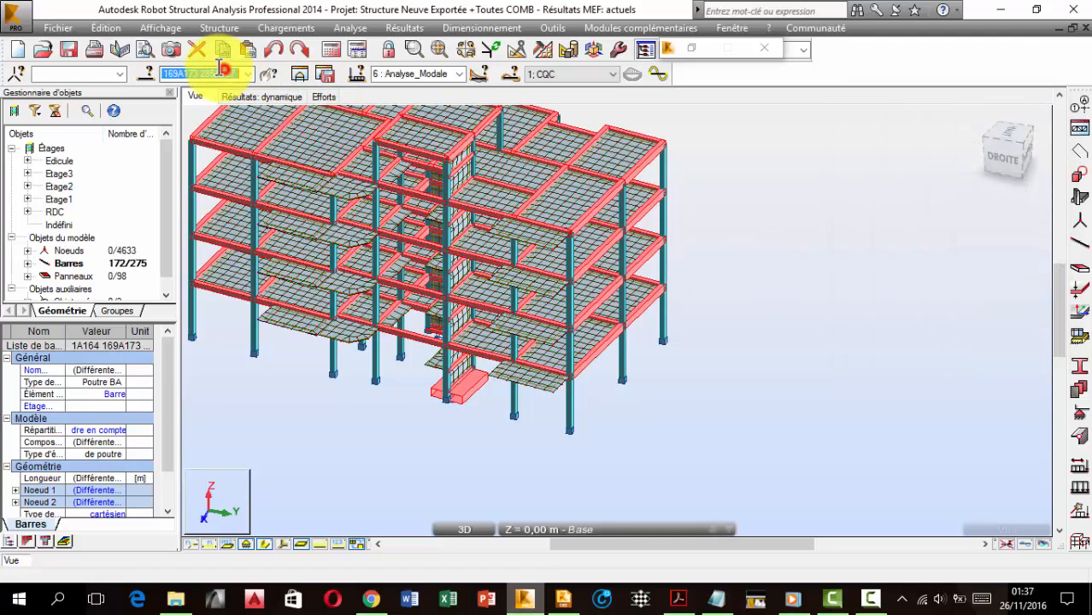
right_click(220, 70)
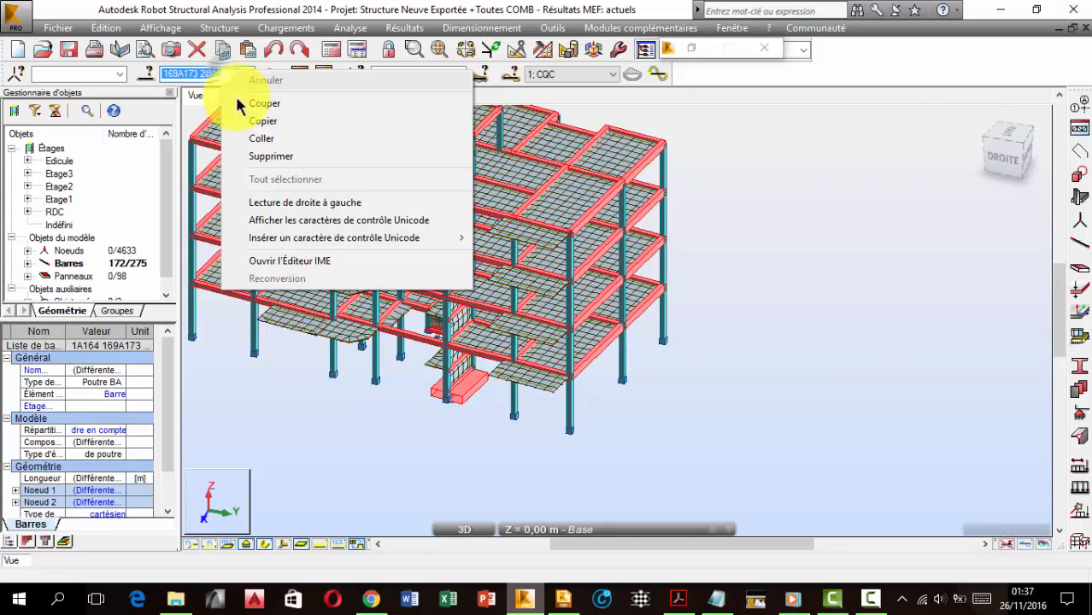
left_click(277, 125)
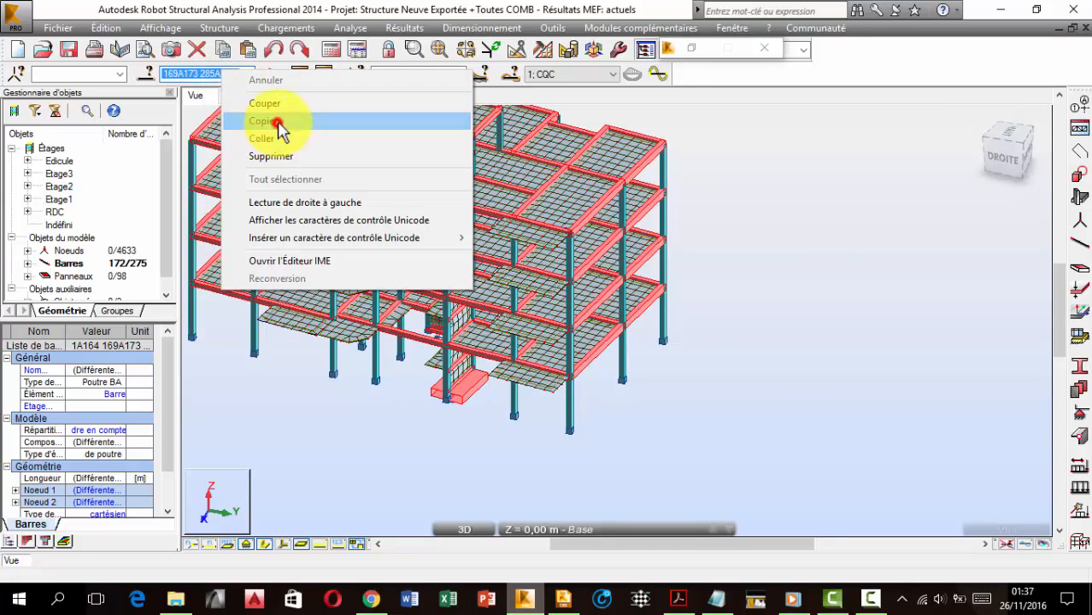
- Remove the three foundation beams at the base of the walls from the beam selection
middle_click_drag(511, 236, 543, 250)
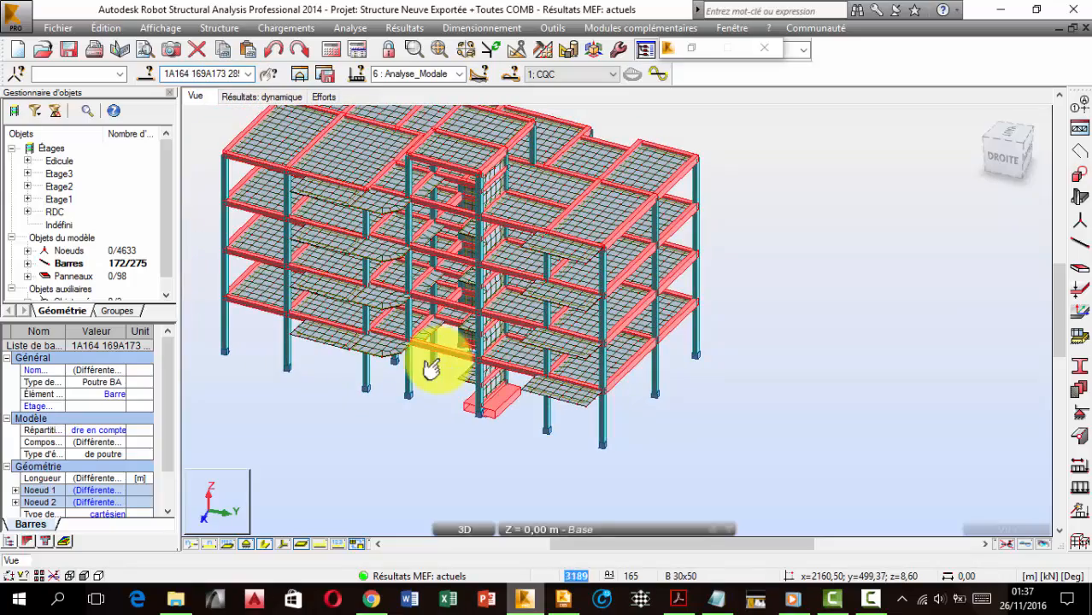
middle_click_drag(440, 396, 585, 397)
scroll(634, 456, "up", 6)
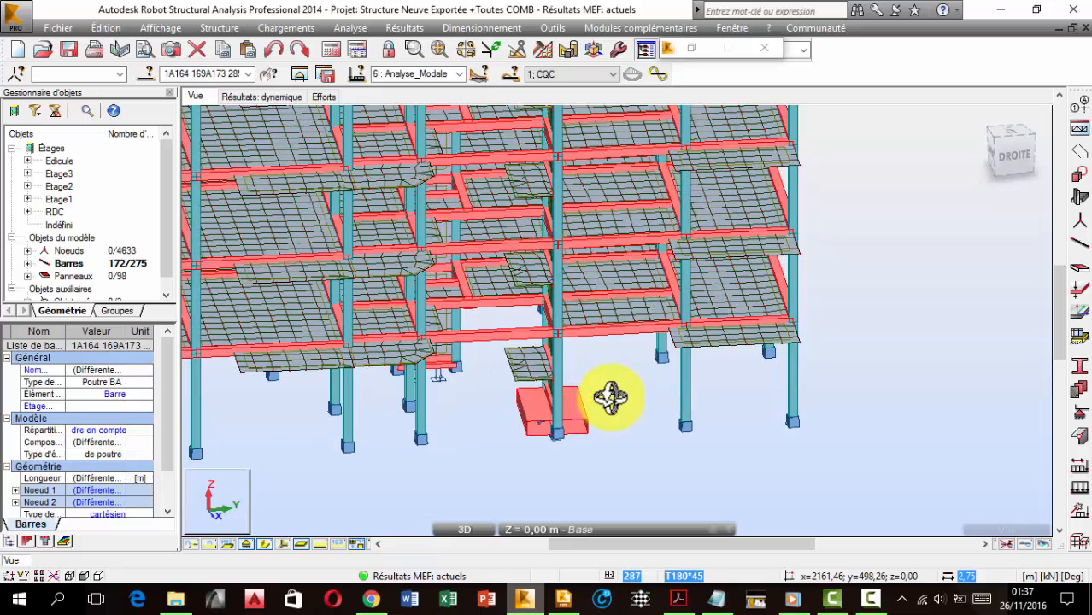
left_click(534, 419, "ctrl")
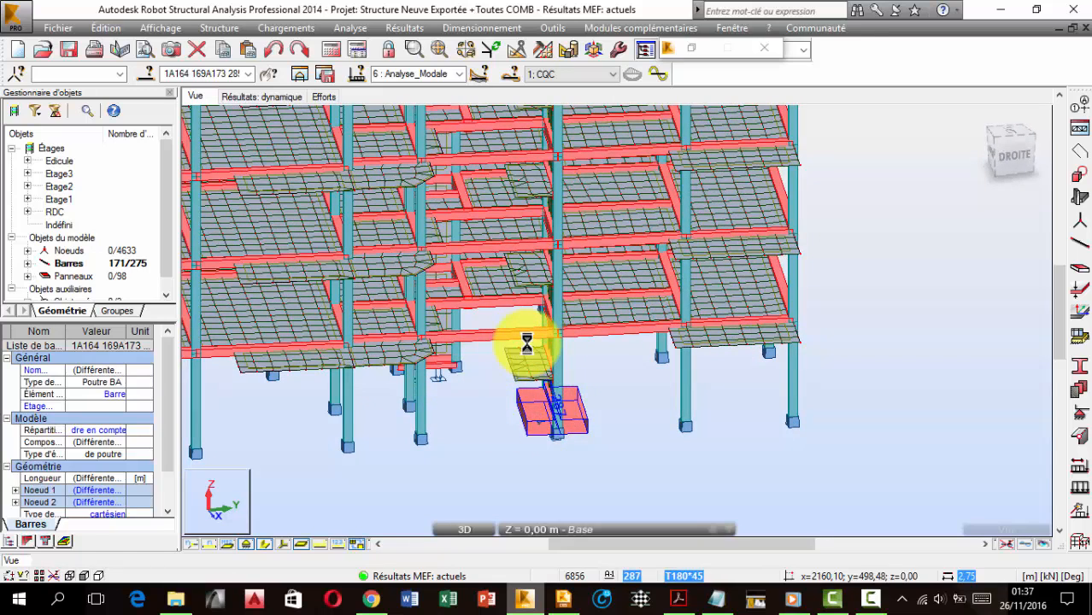
middle_click_drag(410, 389, 491, 356)
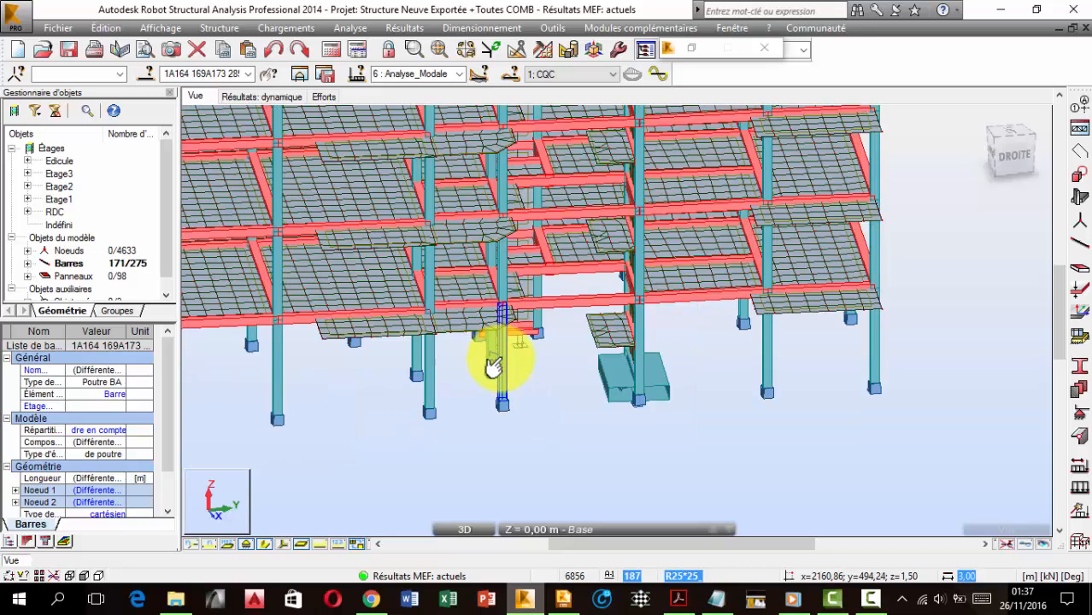
scroll(497, 346, "up", 2)
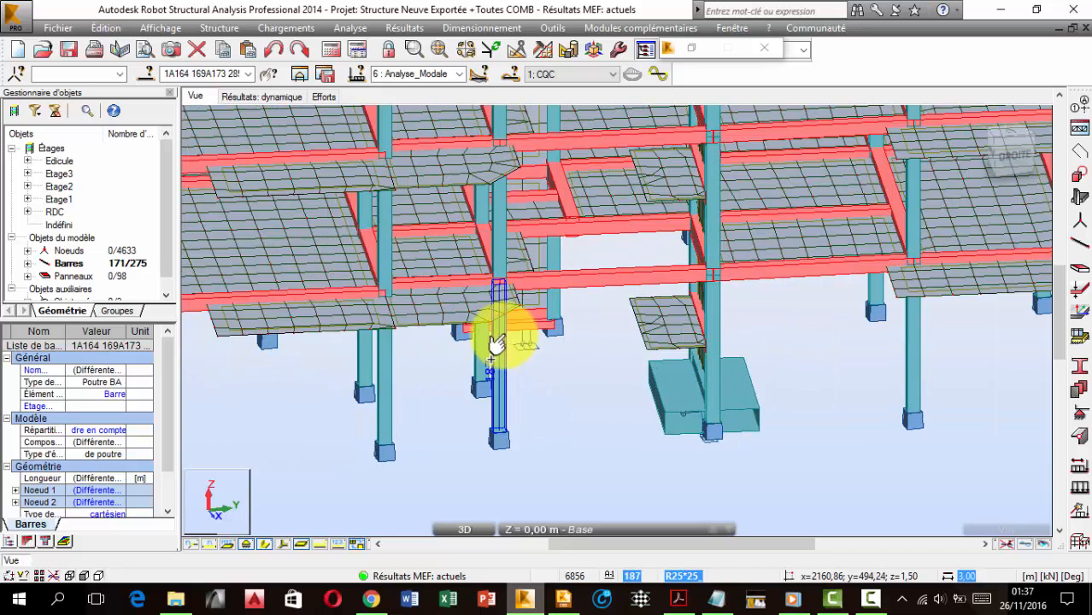
middle_click_drag(502, 335, 497, 328, "shift")
left_click(540, 341, "ctrl")
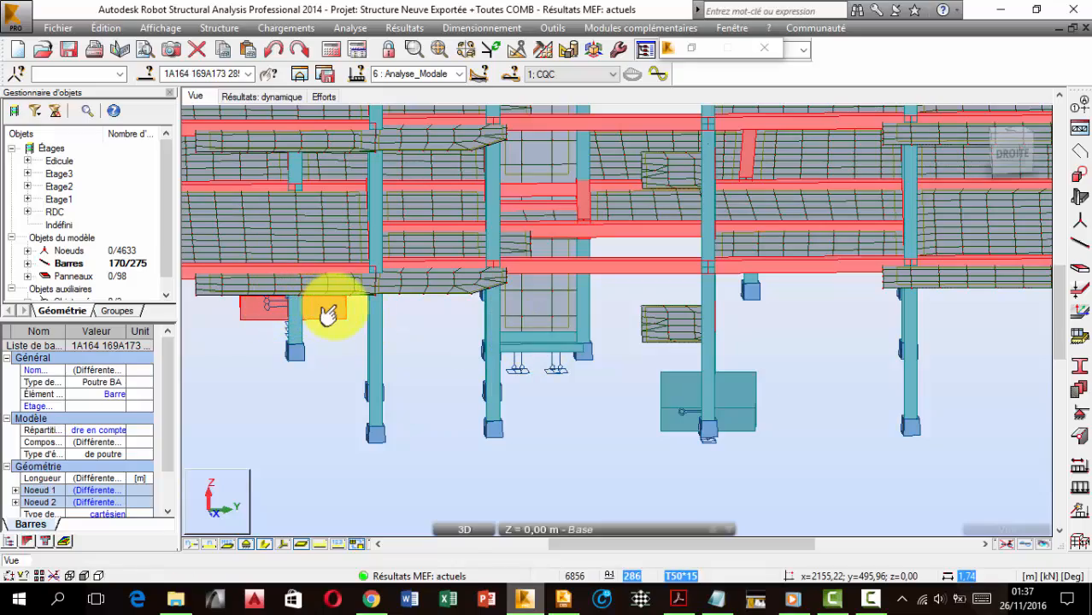
middle_click_drag(343, 309, 435, 226, "shift")
left_click(220, 349, "ctrl")
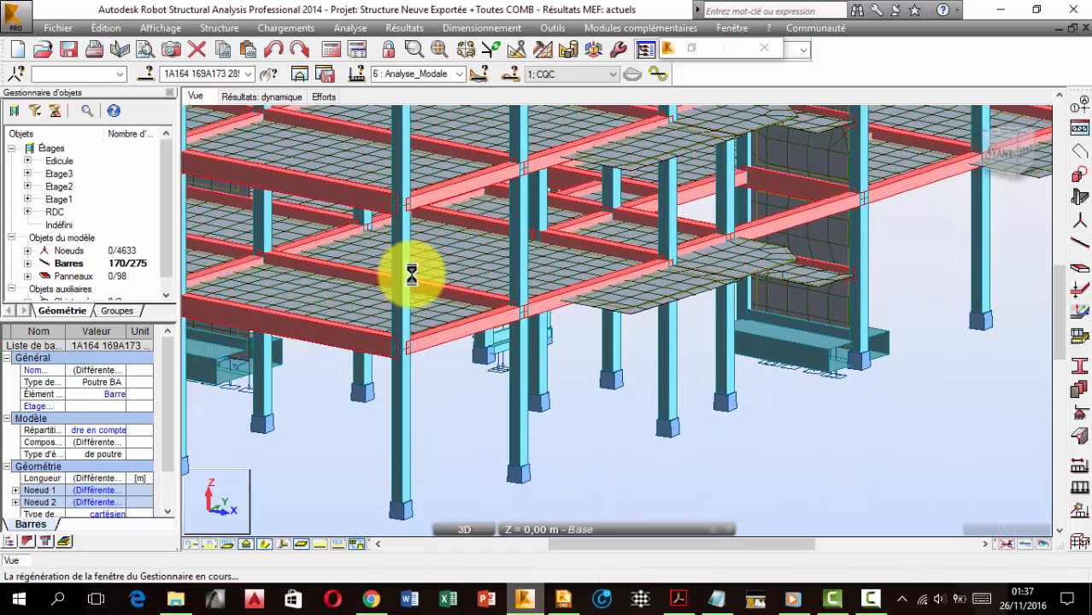
- Remove the two beams along the shear wall on the lower floors from the beam selection
scroll(595, 275, "down", 1)
middle_click_drag(763, 286, 528, 371)
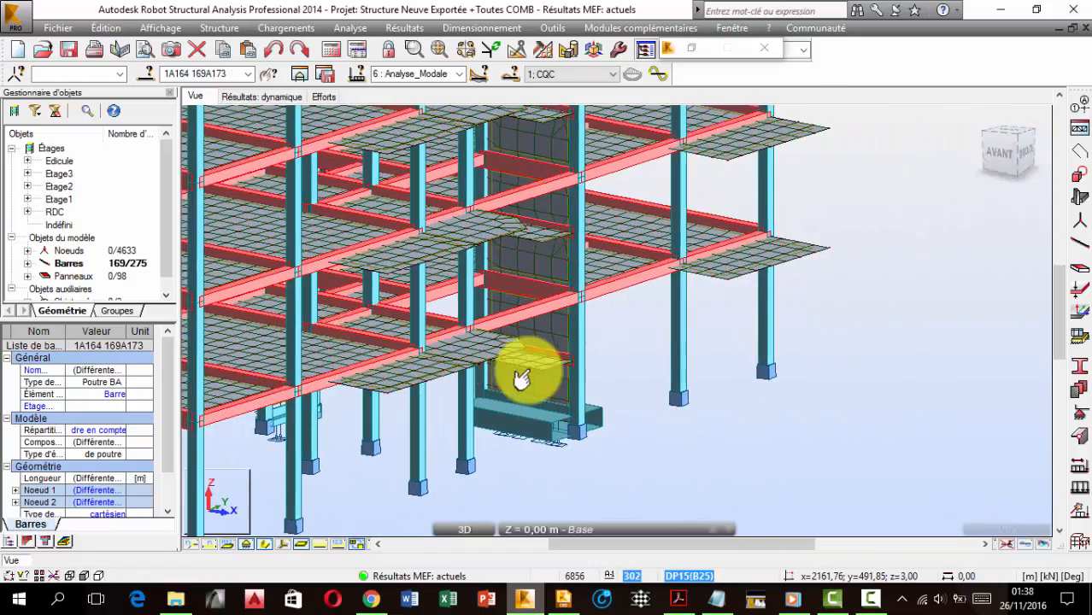
scroll(521, 378, "up", 2)
left_click(561, 350, "ctrl")
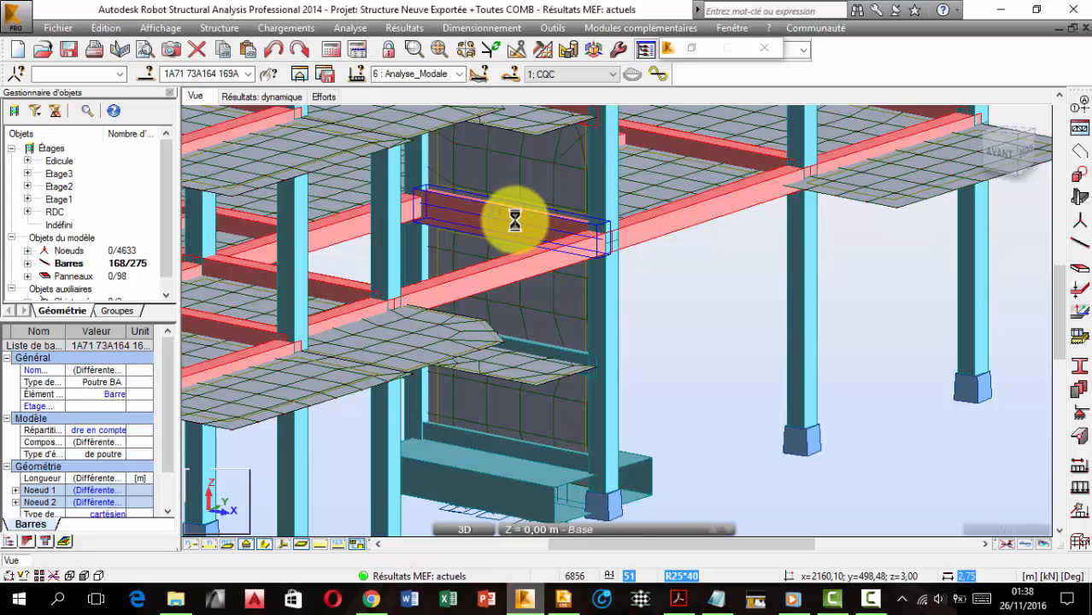
scroll(512, 229, "down", 1)
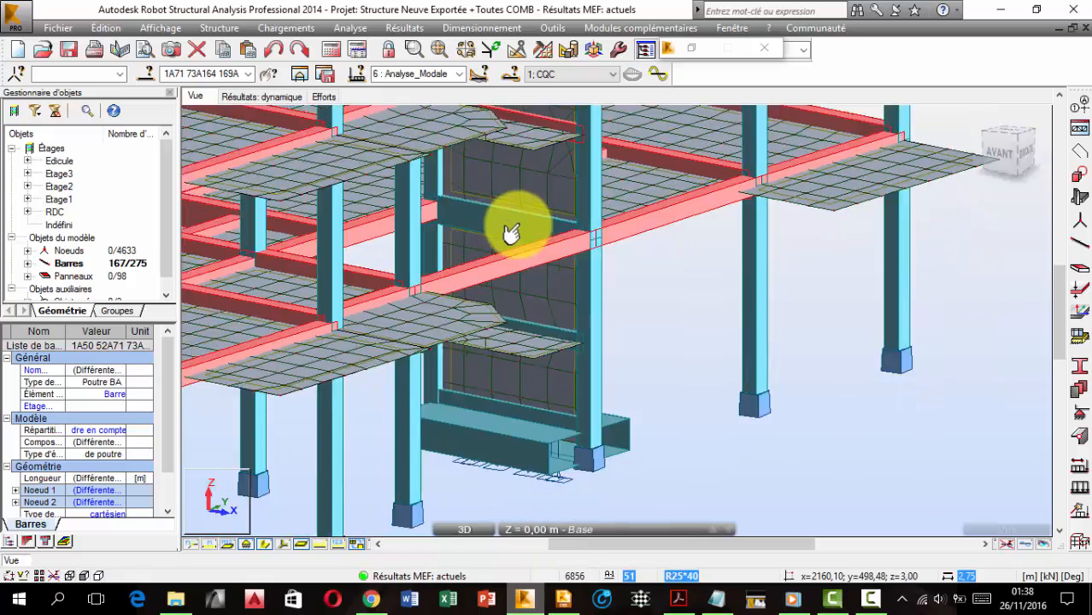
- Examine the remaining beam selection around the shear wall and across the floors for beams that should be excluded
scroll(510, 232, "down", 4)
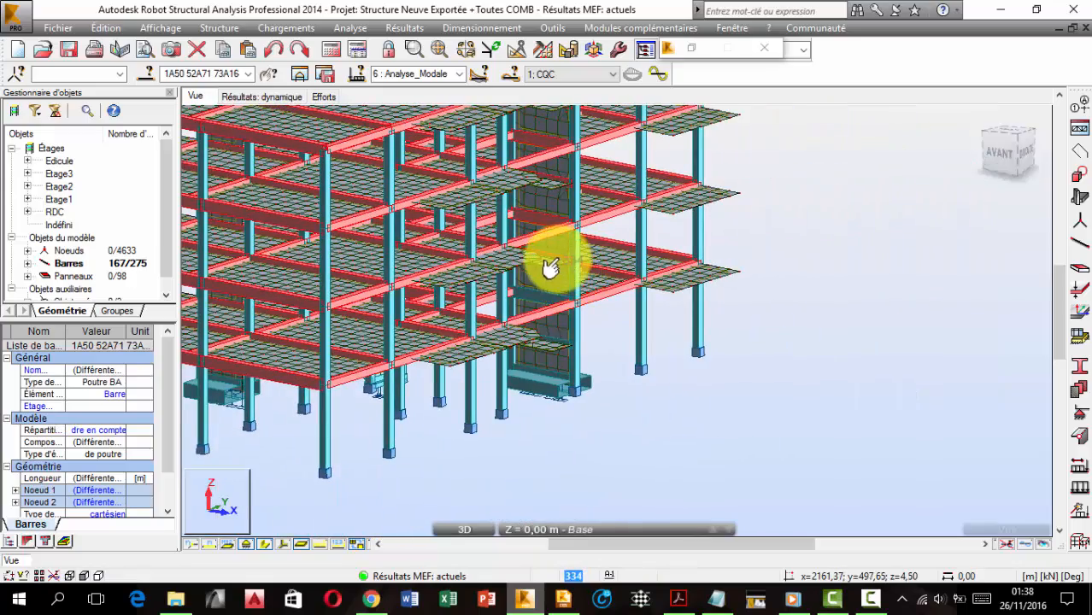
scroll(547, 264, "up", 4)
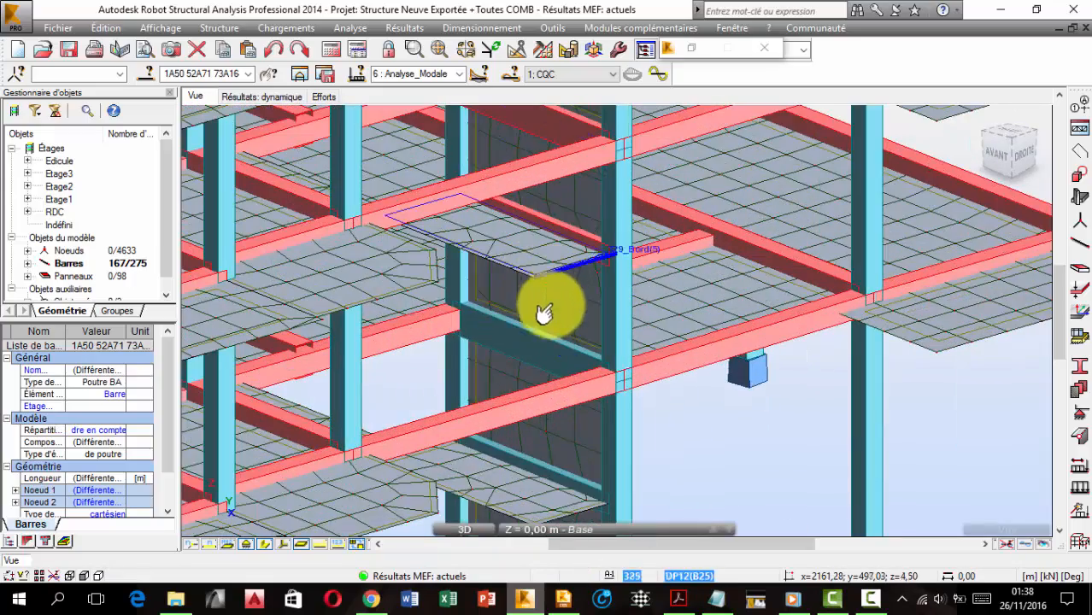
scroll(528, 337, "down", 1)
middle_click_drag(528, 334, 504, 284)
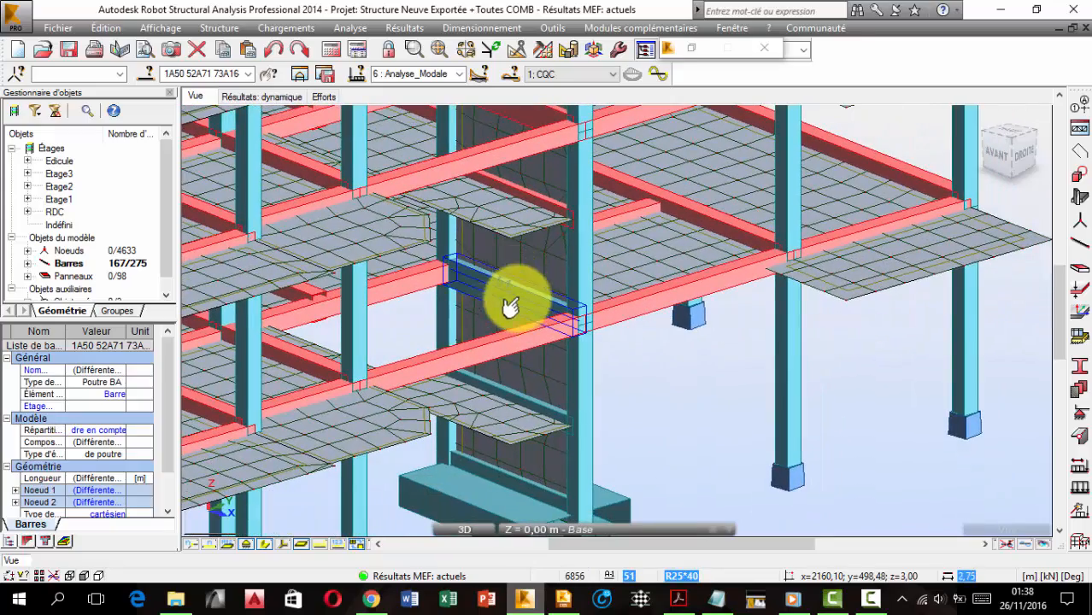
scroll(513, 300, "down", 2)
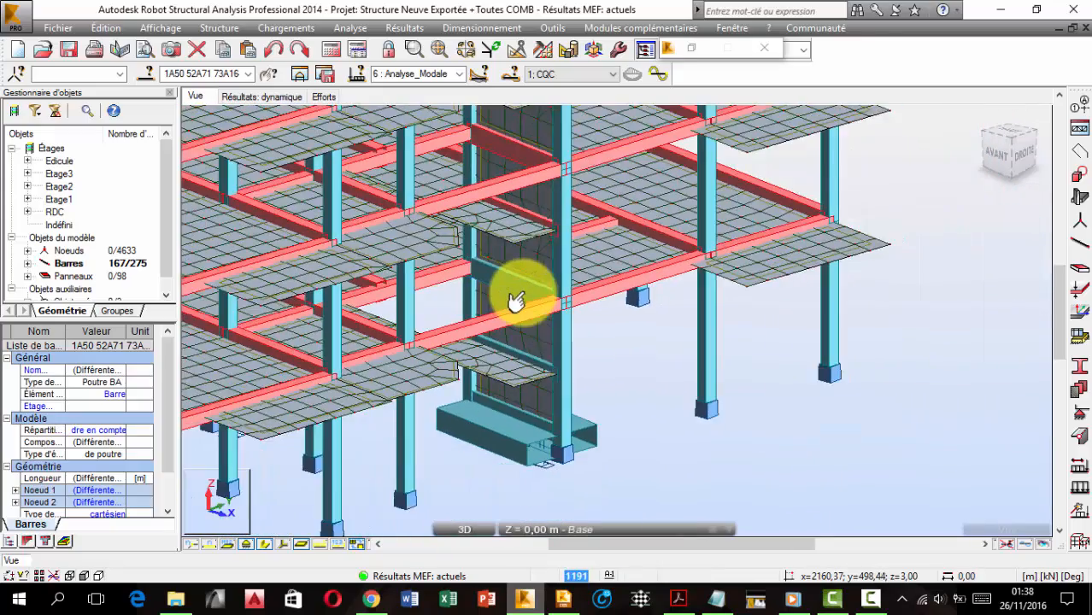
scroll(522, 293, "down", 2)
middle_click_drag(530, 268, 520, 321)
scroll(521, 329, "up", 3)
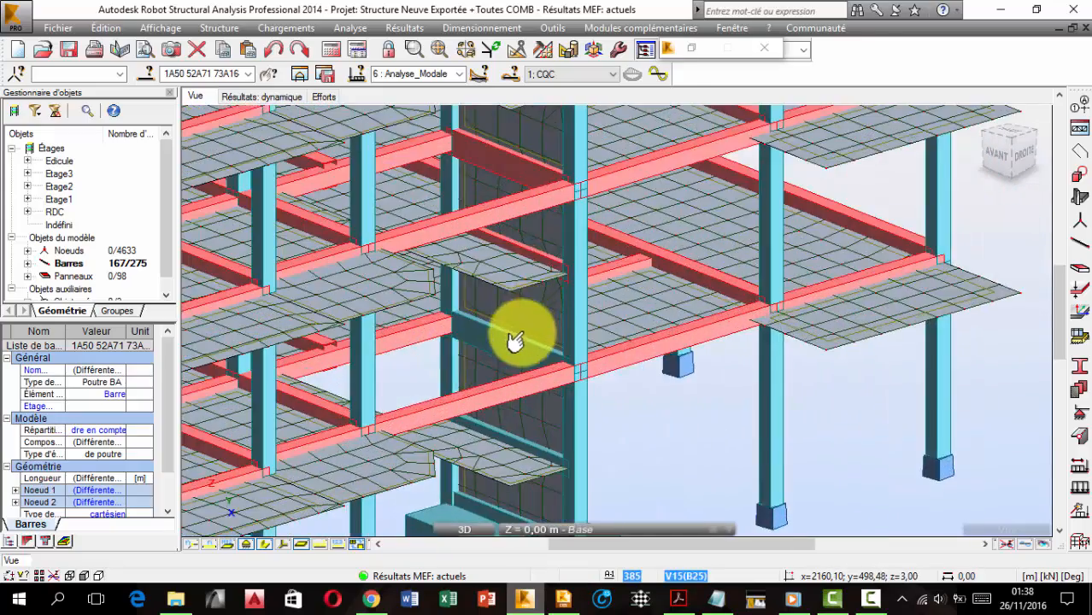
scroll(474, 245, "down", 3)
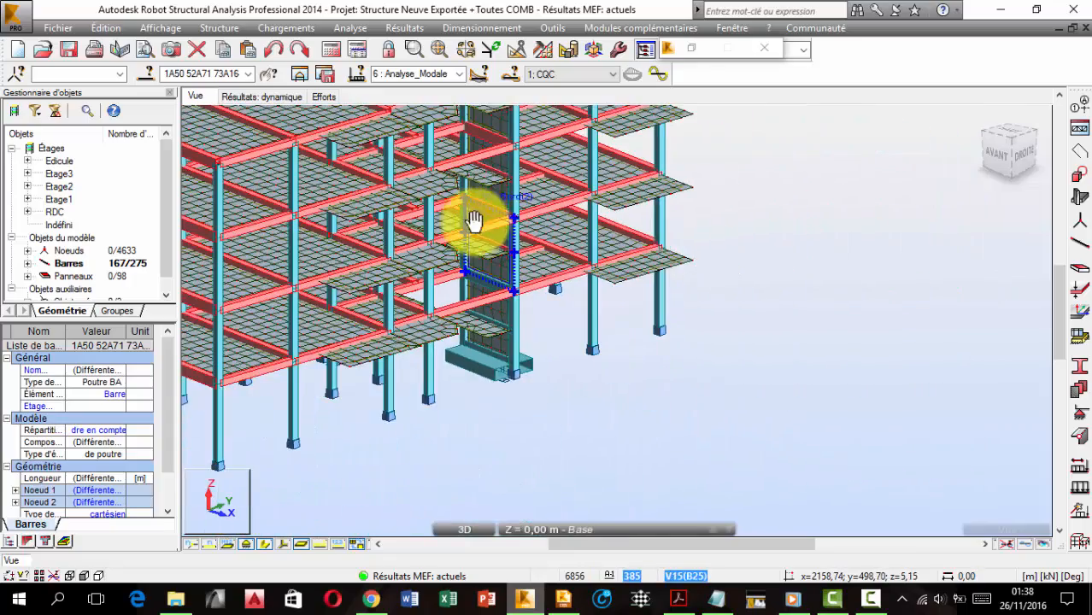
scroll(512, 265, "up", 2)
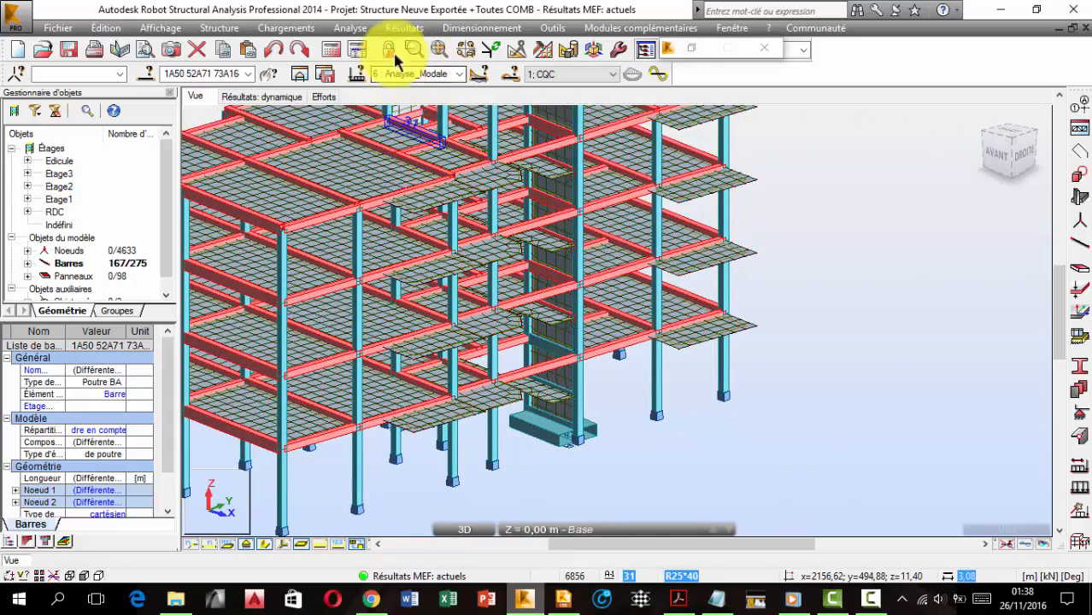
- Open the bar diagrams settings and enable Moment My for the selected beams
left_click(402, 29)
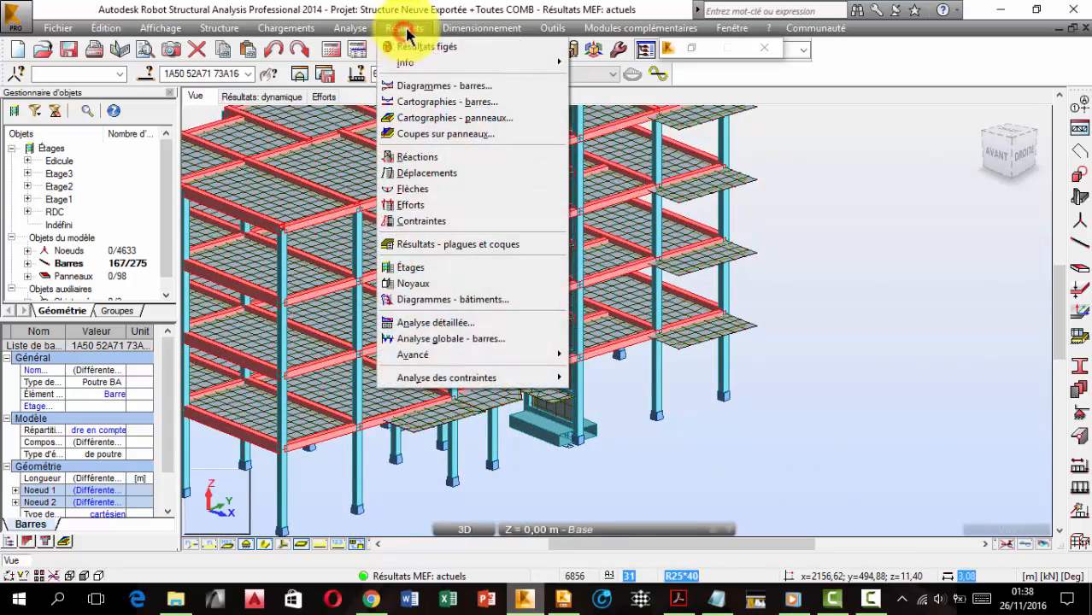
left_click(442, 87)
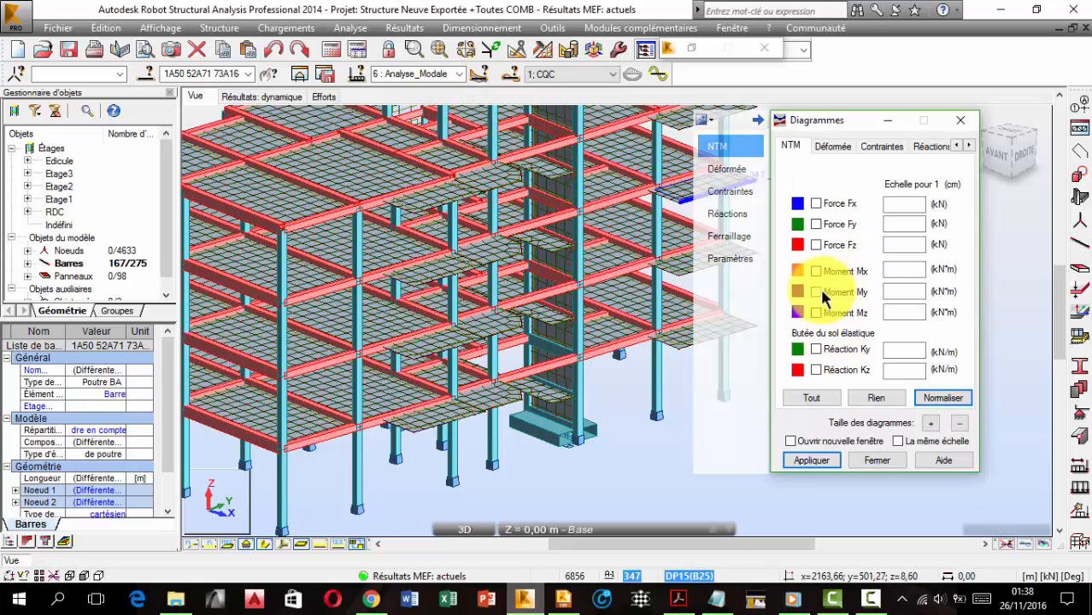
scroll(512, 342, "down", 2)
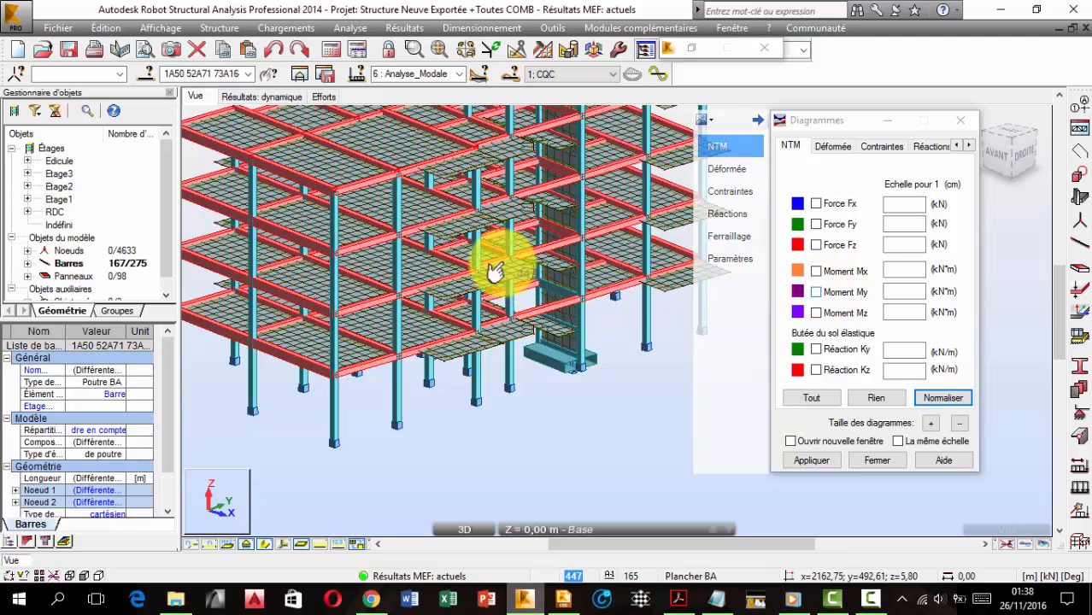
left_click(820, 291)
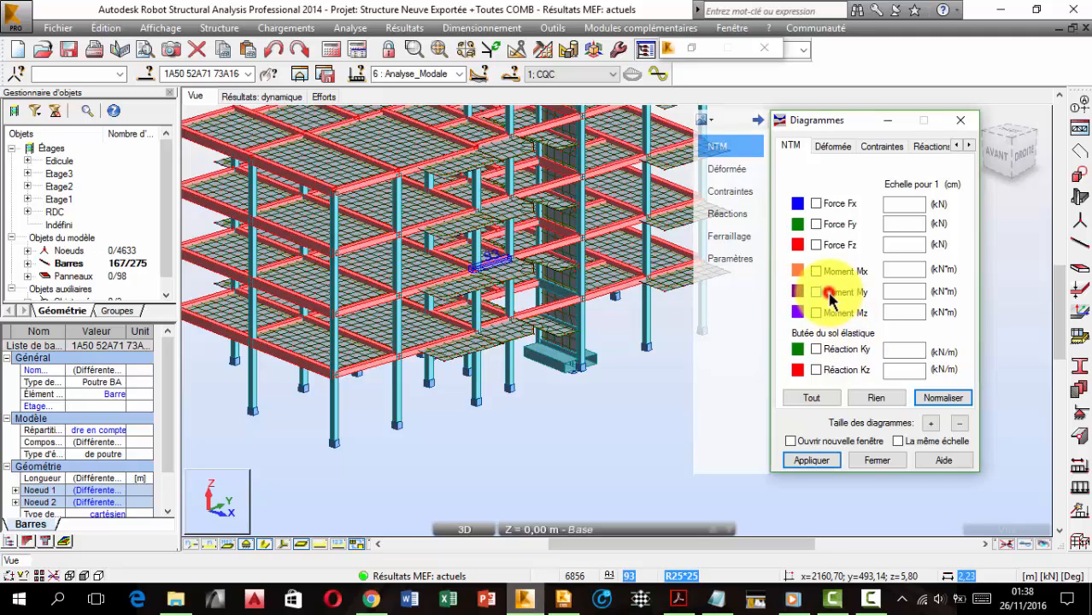
- Set the diagrams to description labels with local extremes and differentiated positive and negative values, and apply them in a new window
left_click(731, 257)
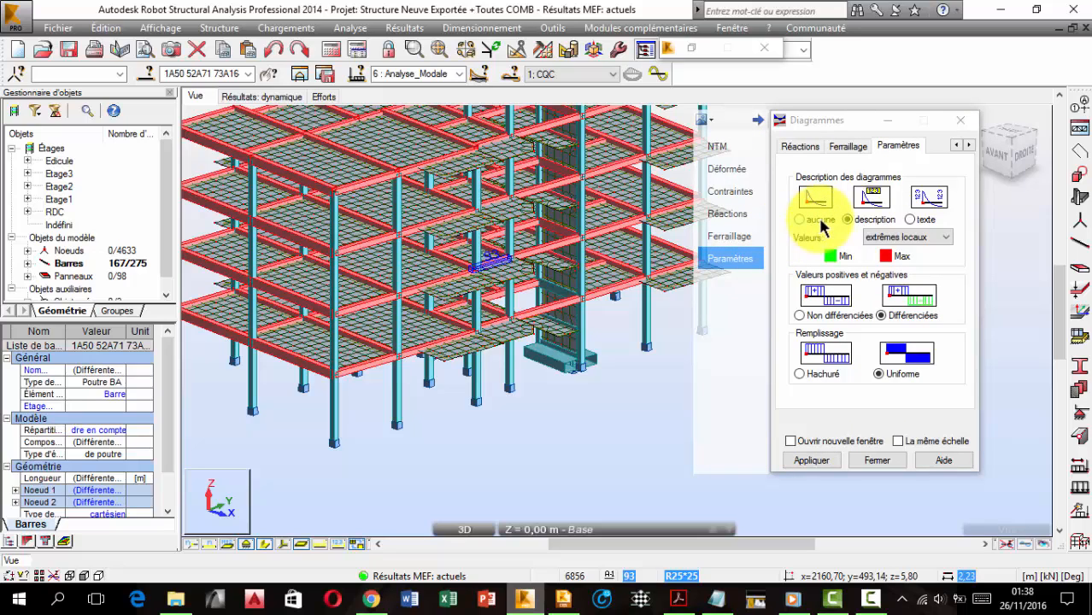
left_click(864, 220)
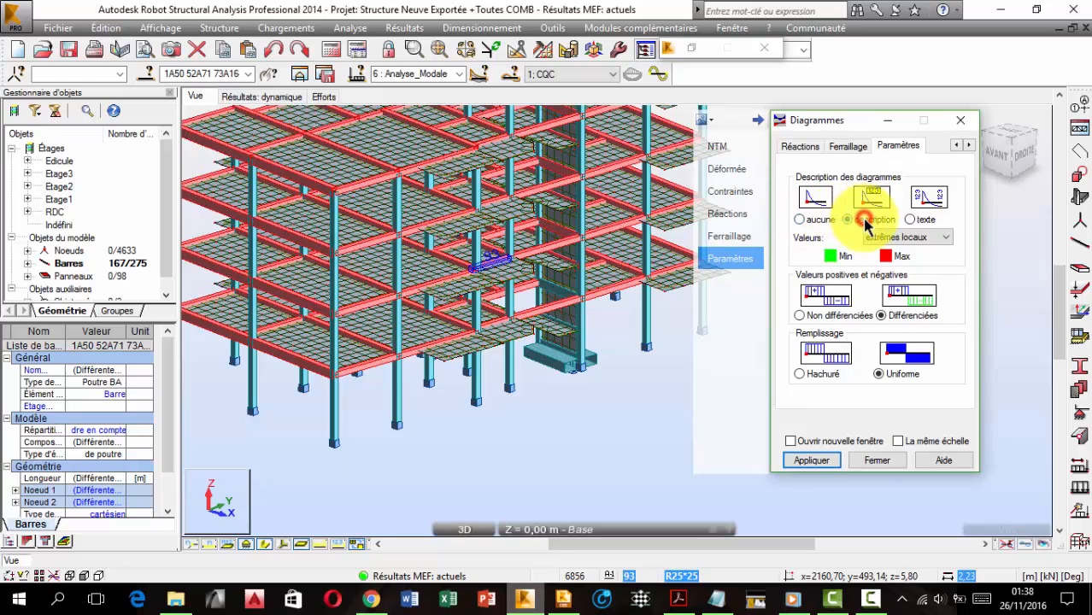
left_click(904, 318)
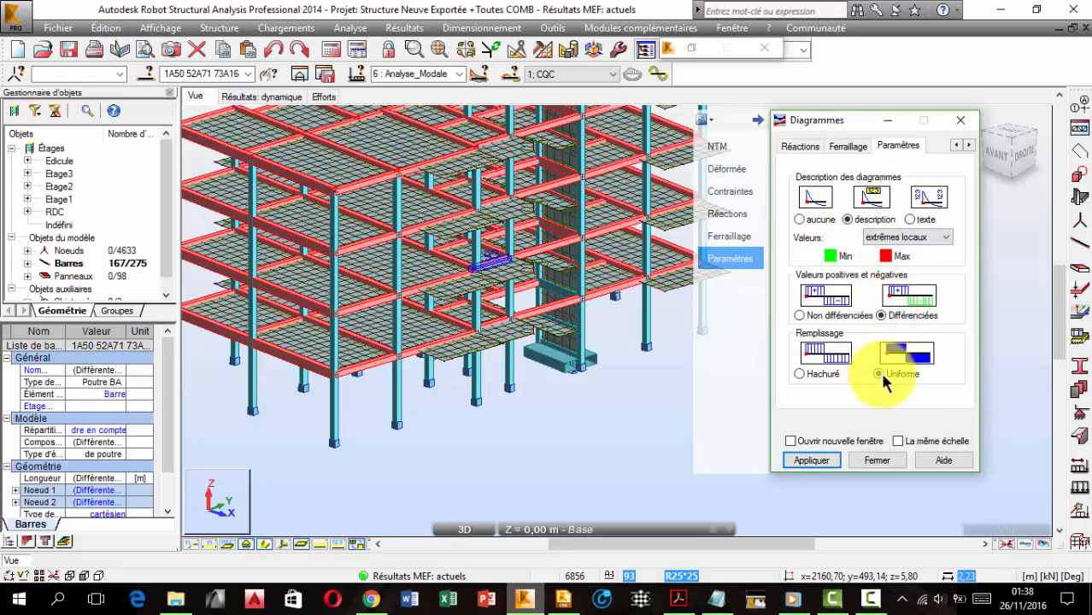
left_click(886, 236)
left_click(895, 236)
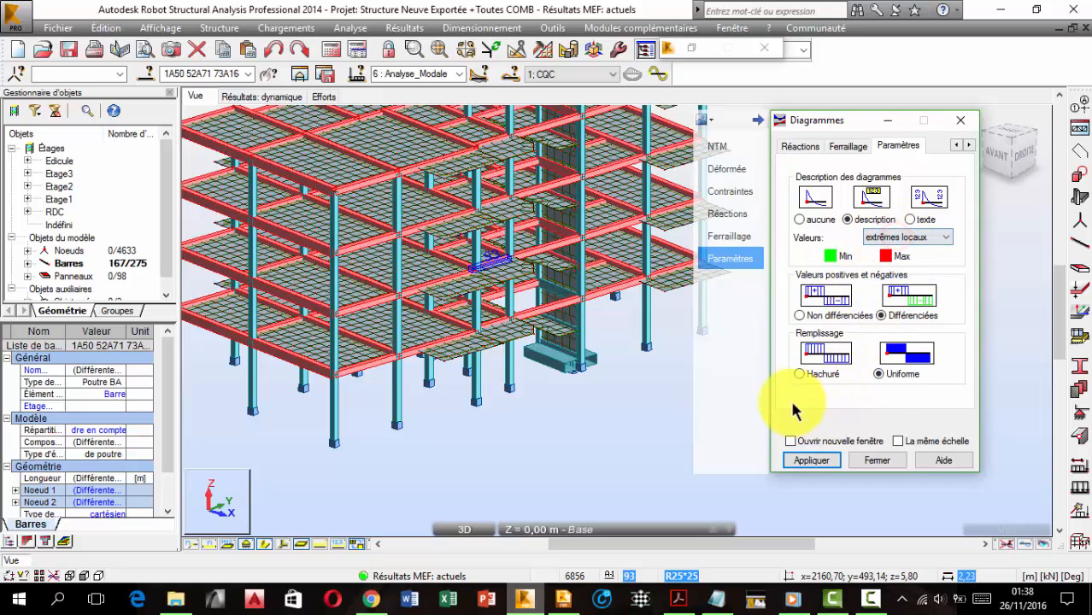
left_click(807, 460)
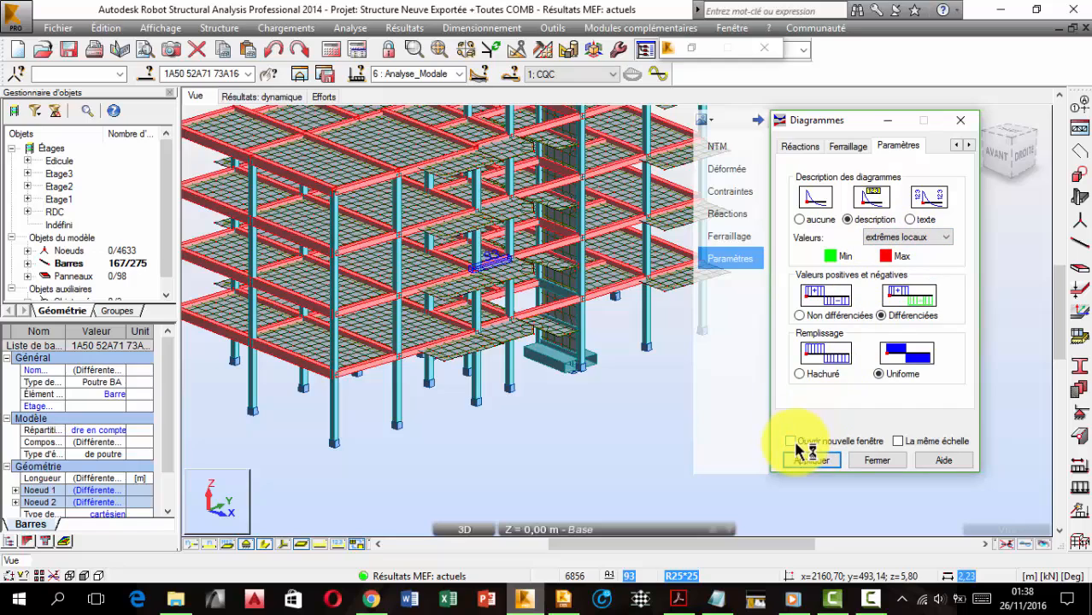
left_click(790, 442)
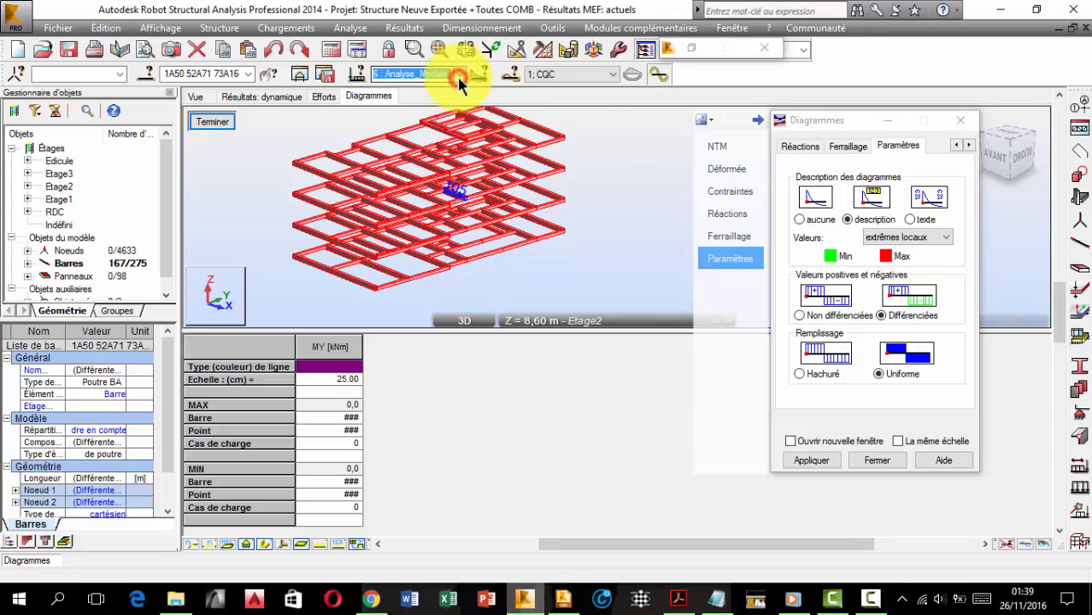
- Show the My diagrams for load case 1 : Poids propre and move the diagram settings dialog clear of the legend
left_click(459, 74)
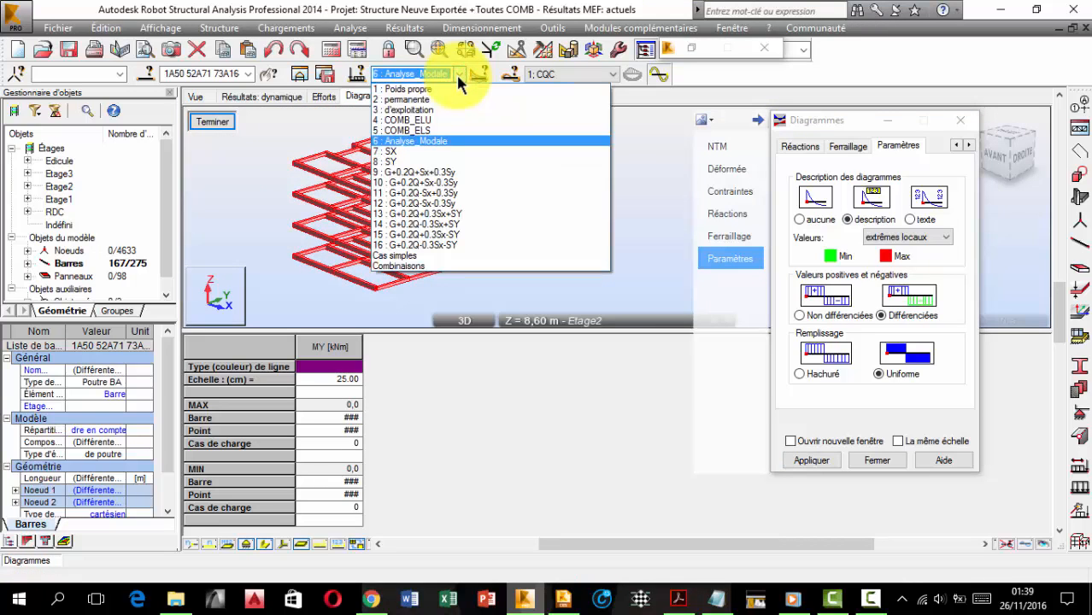
left_click(417, 88)
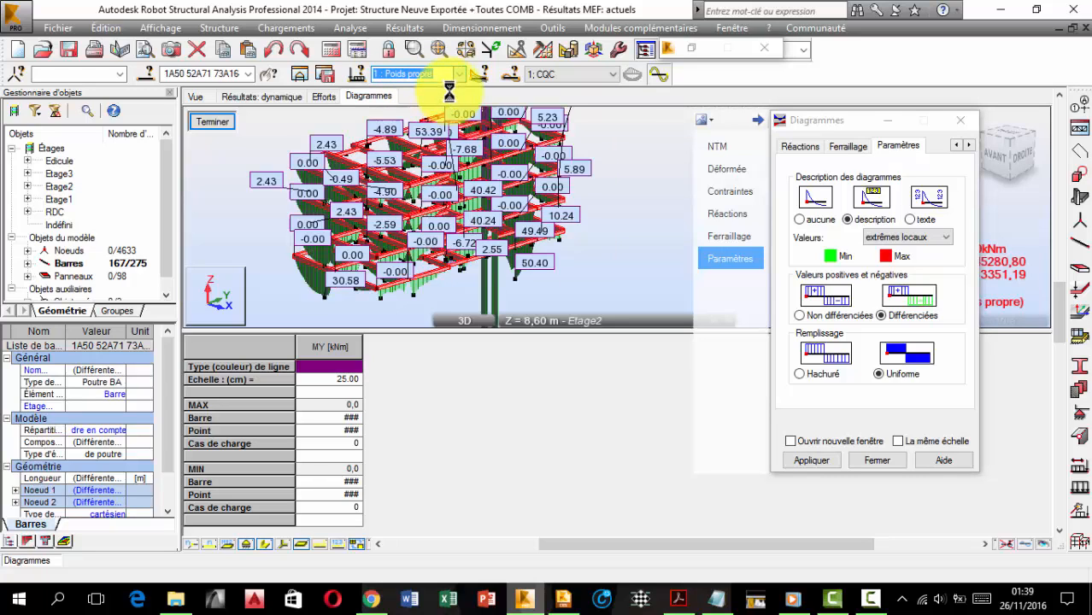
scroll(454, 213, "down", 4)
middle_click_drag(452, 215, 405, 202)
scroll(432, 227, "up", 5)
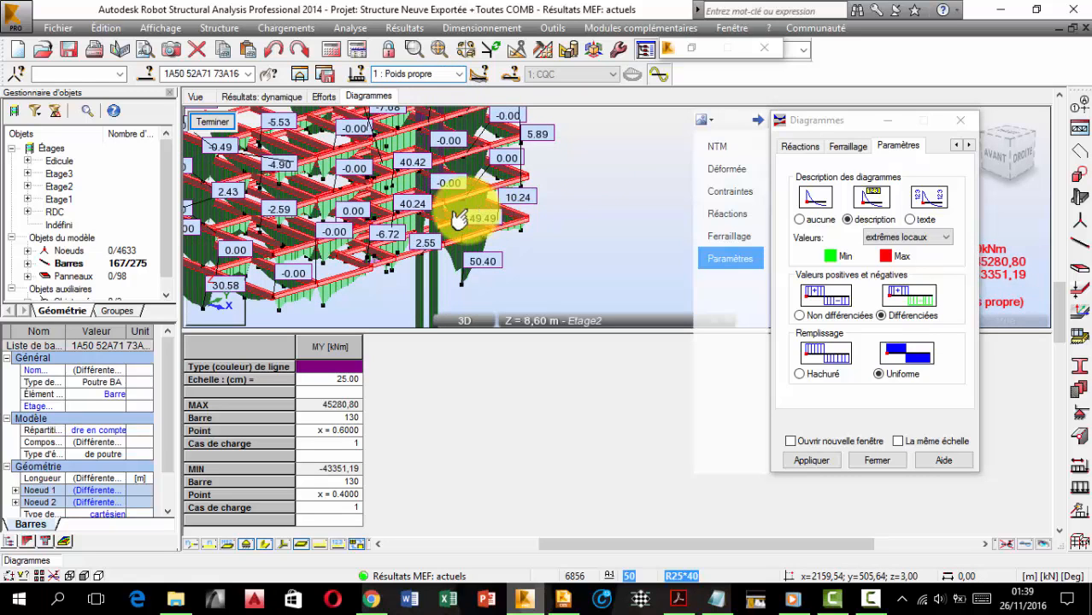
left_click(796, 122)
left_click_drag(796, 122, 670, 125)
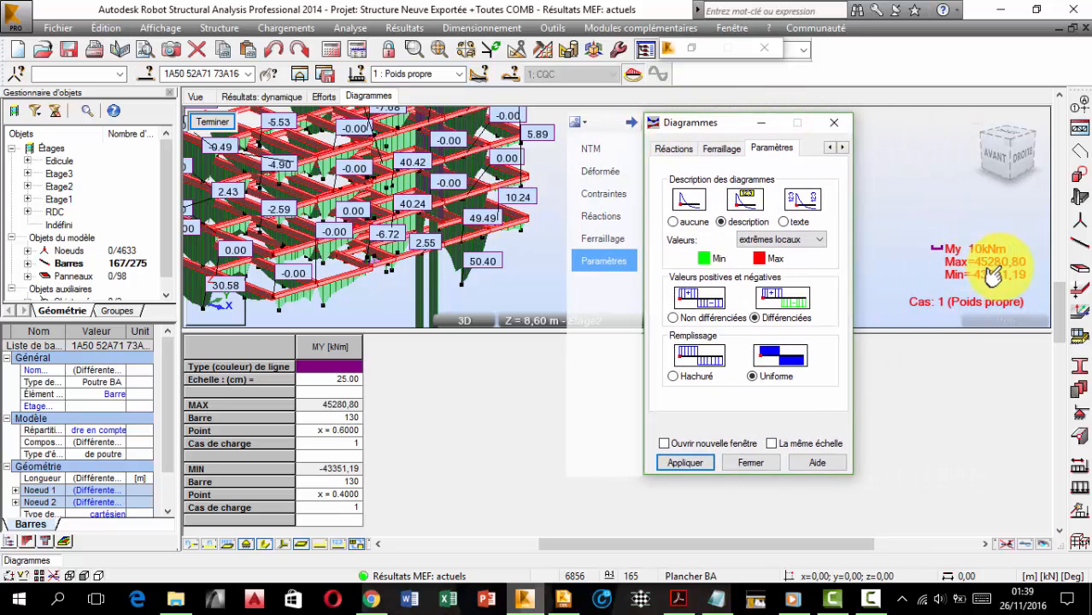
- Examine the self-weight My diagrams and their labelled values on the beams from several angles
scroll(318, 242, "up", 3)
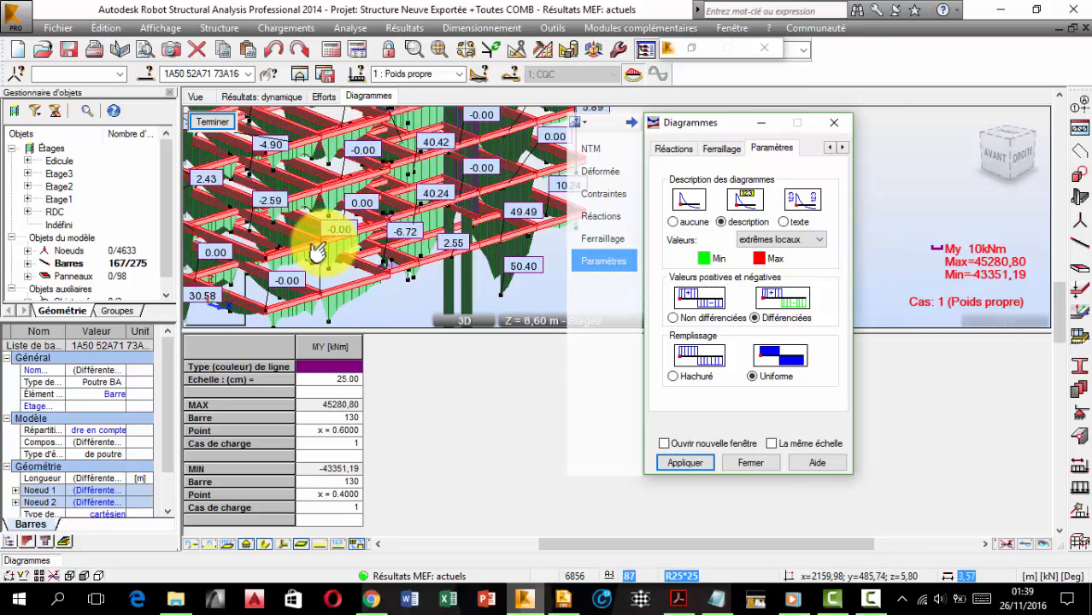
scroll(405, 246, "down", 1)
middle_click_drag(487, 224, 378, 204)
scroll(426, 197, "down", 2)
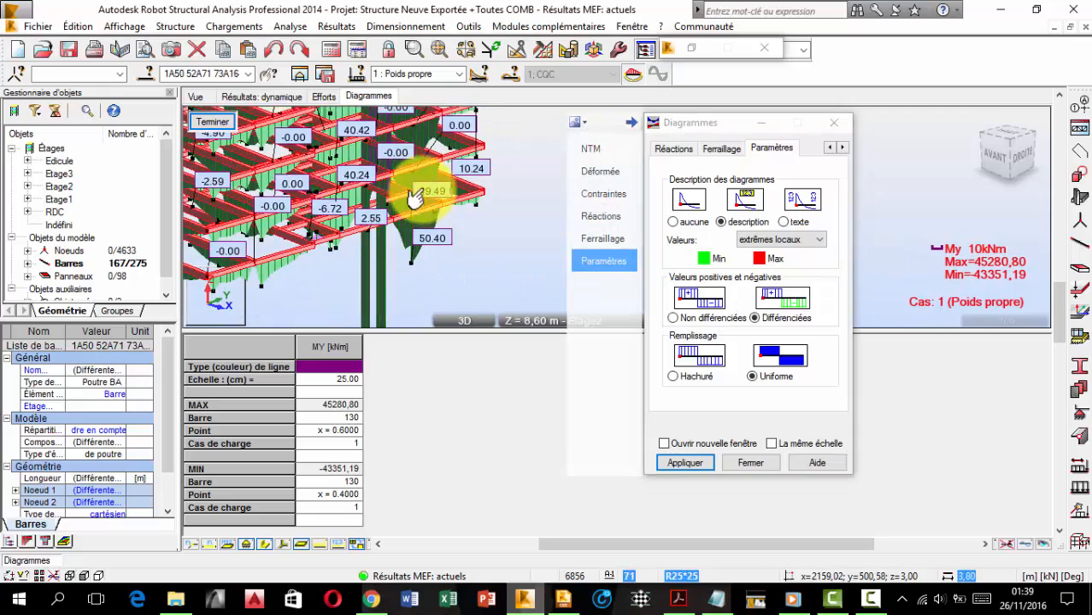
middle_click_drag(452, 217, 519, 286)
middle_click_drag(462, 246, 445, 255, "shift")
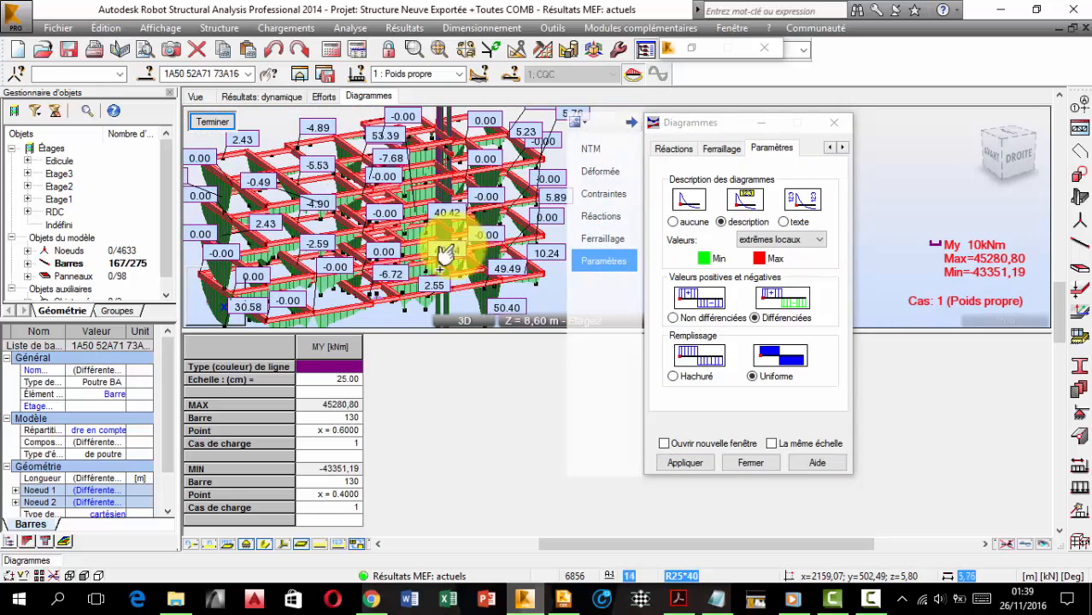
scroll(432, 244, "up", 4)
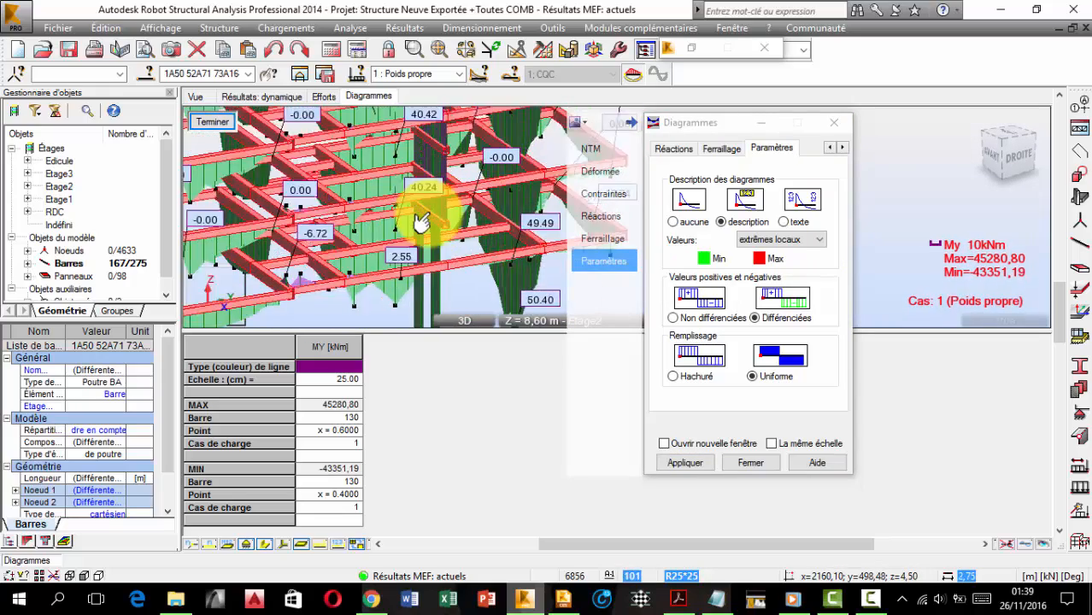
scroll(430, 226, "down", 4)
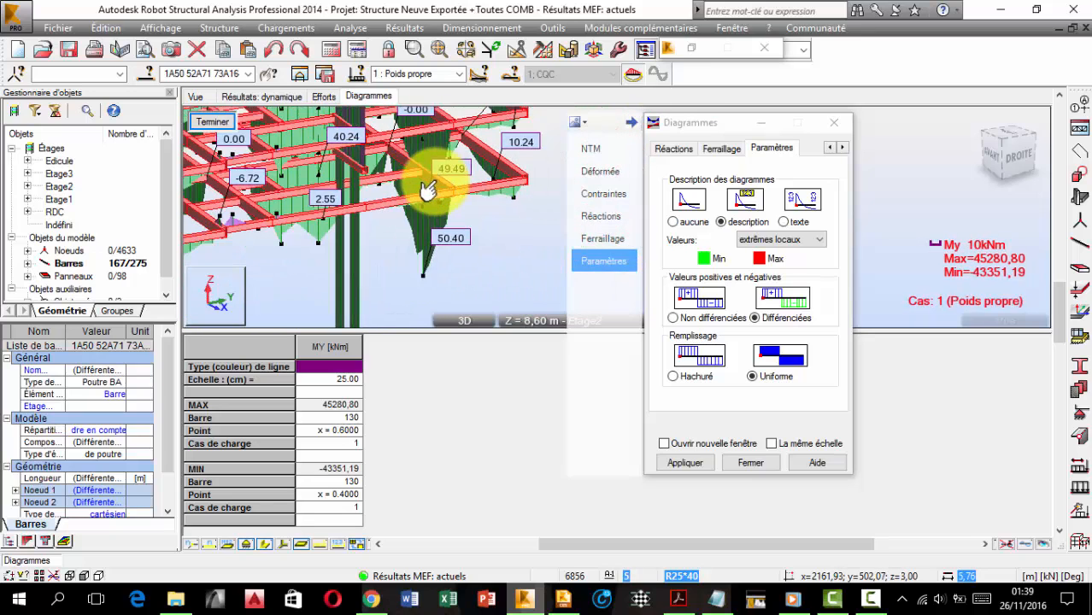
scroll(439, 202, "up", 2)
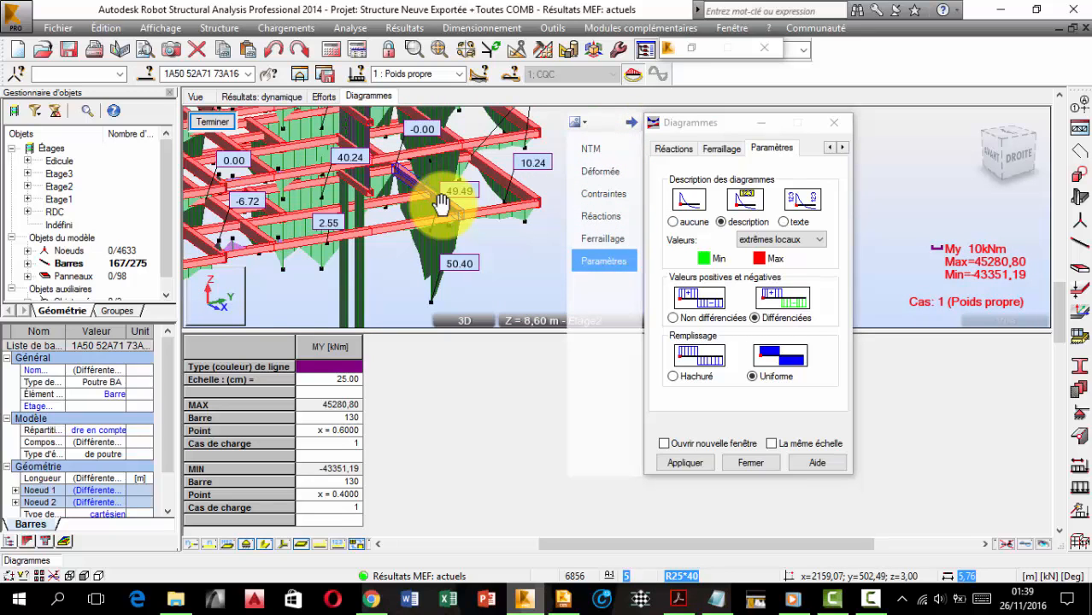
scroll(439, 202, "up", 1)
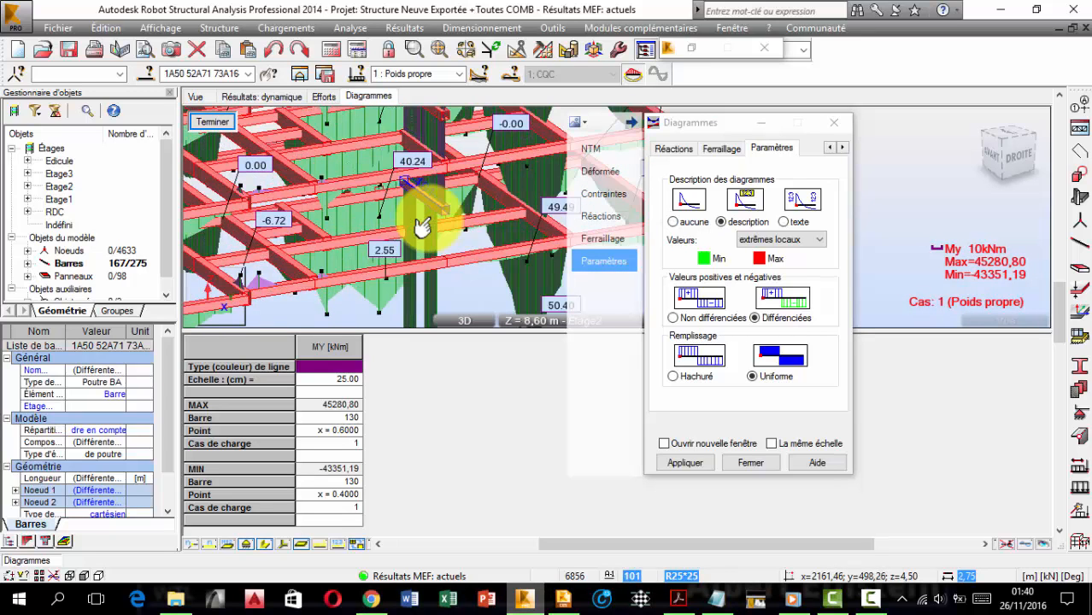
scroll(438, 196, "down", 4)
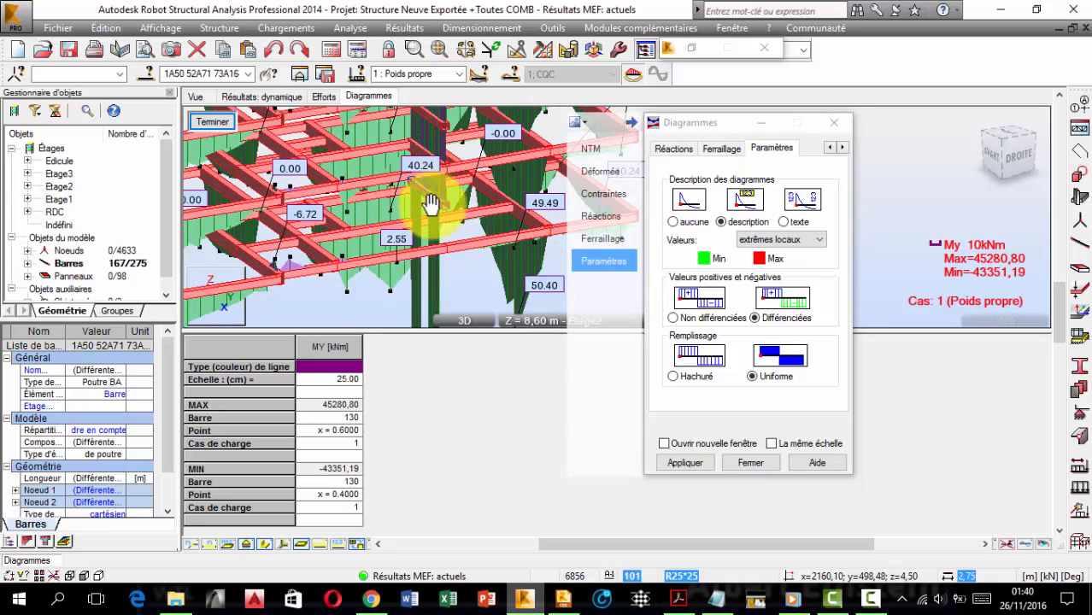
middle_click_drag(434, 212, 412, 255)
scroll(409, 244, "down", 4)
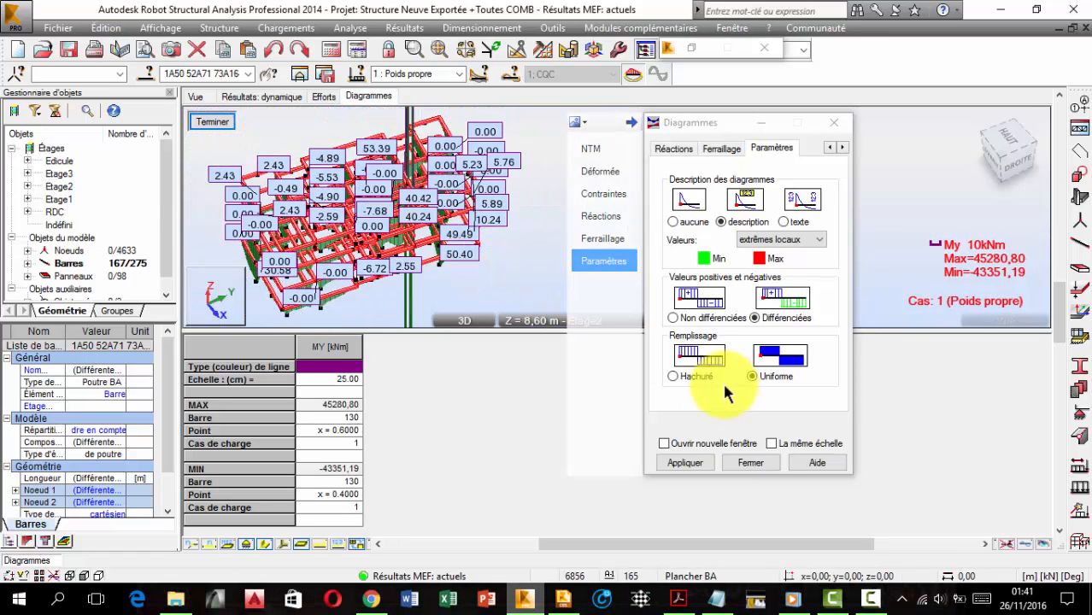
- Turn off the Moment My diagram for the beams and apply the change
left_click(593, 152)
left_click(690, 288)
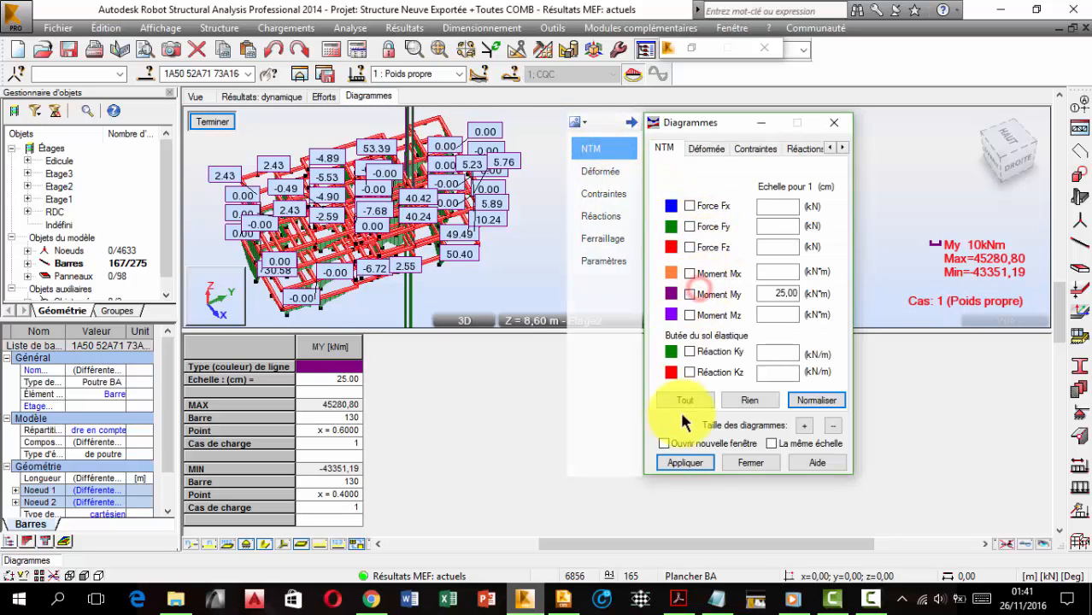
left_click(697, 457)
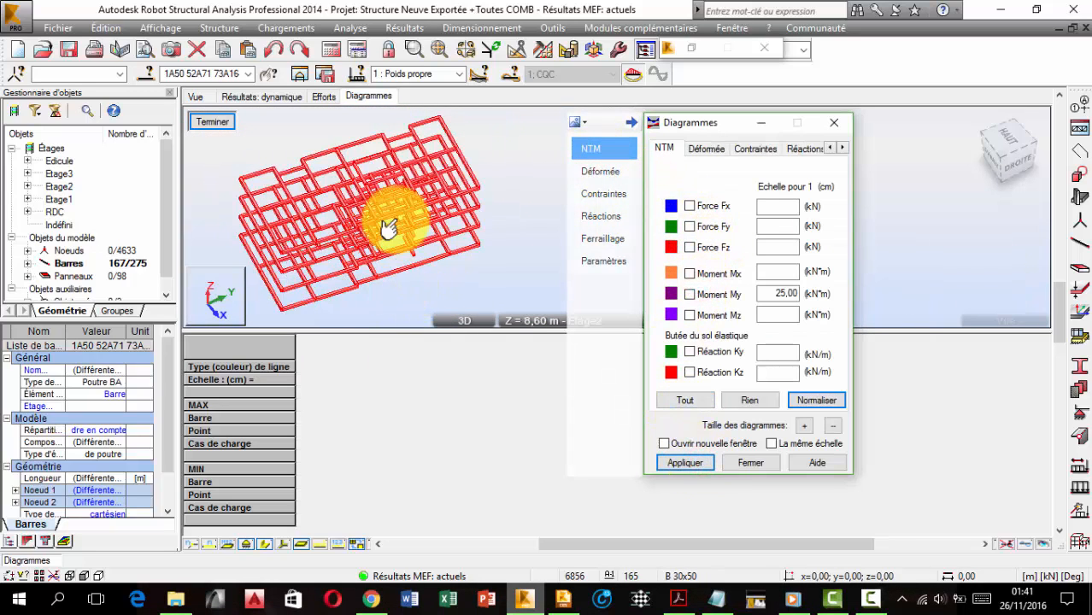
- Inspect the isolated beams without their diagrams and close the separate diagrams view to return to the full structure
scroll(410, 239, "up", 5)
scroll(418, 233, "up", 5)
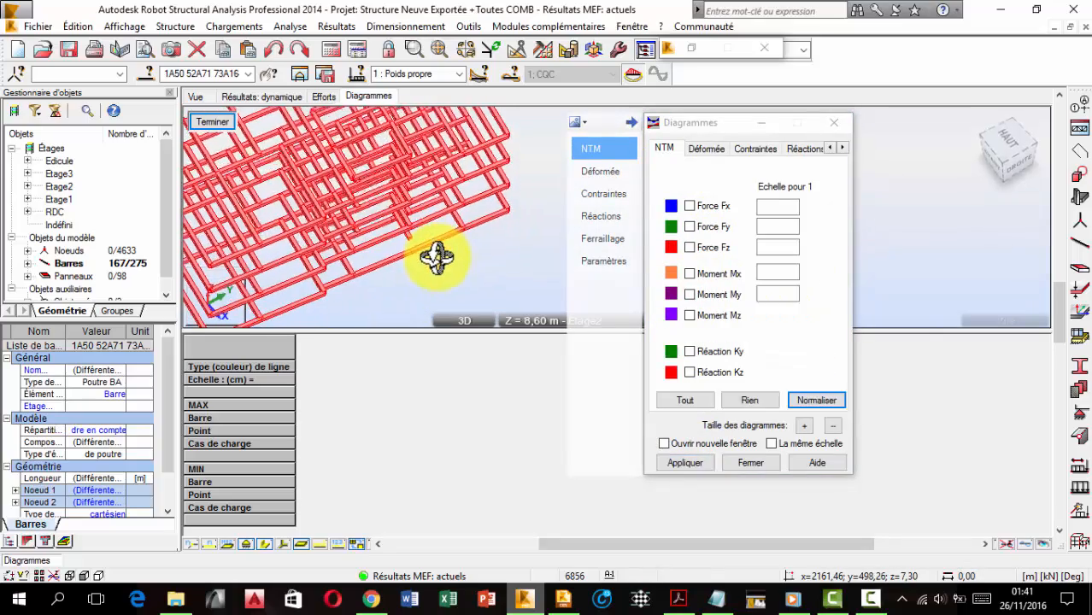
mouse_move(402, 235)
middle_mouse_down("shift")
mouse_move(418, 175)
mouse_move(419, 234)
mouse_move(398, 220)
mouse_move(420, 236)
mouse_move(414, 200)
mouse_move(427, 229)
mouse_move(408, 236)
mouse_move(397, 228)
mouse_move(431, 194)
mouse_move(441, 210)
mouse_move(315, 172)
mouse_move(373, 237)
mouse_move(419, 244)
mouse_move(419, 226)
mouse_move(398, 227)
middle_mouse_up("shift")
scroll(397, 227, "down", 4)
scroll(370, 166, "down", 3)
scroll(398, 227, "up", 2)
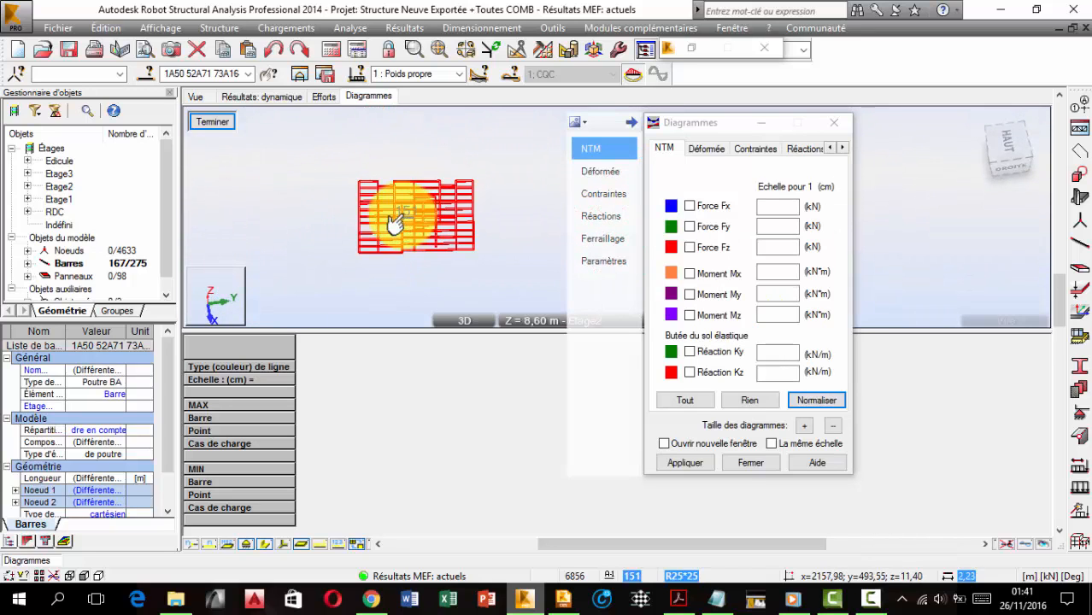
left_click(212, 120)
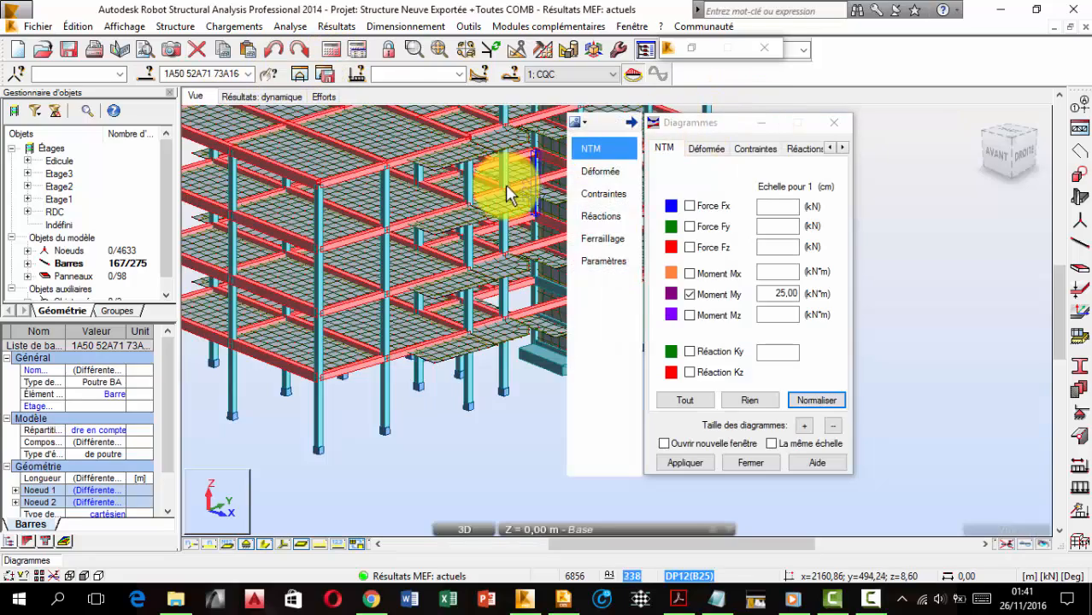
- Remove the two short beams at the shear wall on the lower storeys, bars 101 and 80, from the beam selection
scroll(507, 190, "down", 2)
middle_click_drag(492, 182, 409, 169)
scroll(470, 224, "up", 4)
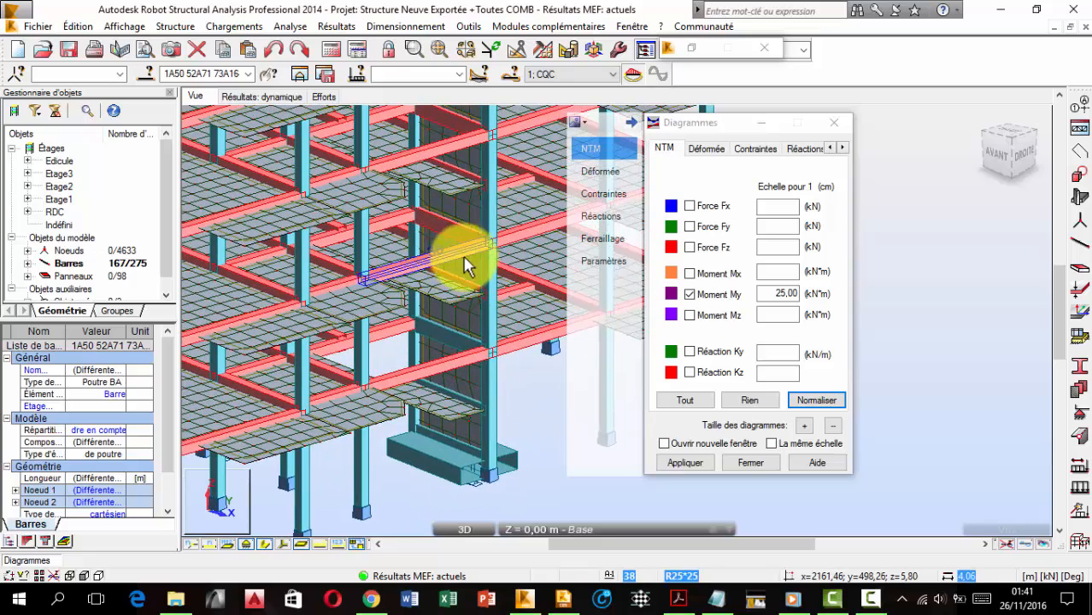
scroll(445, 266, "up", 3)
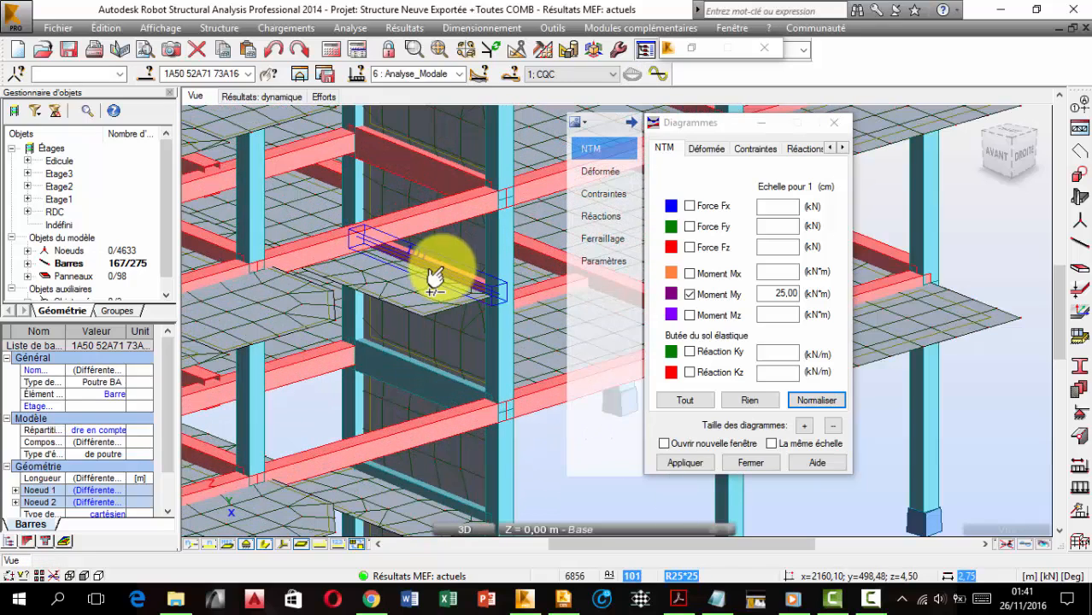
left_click(442, 260, "ctrl")
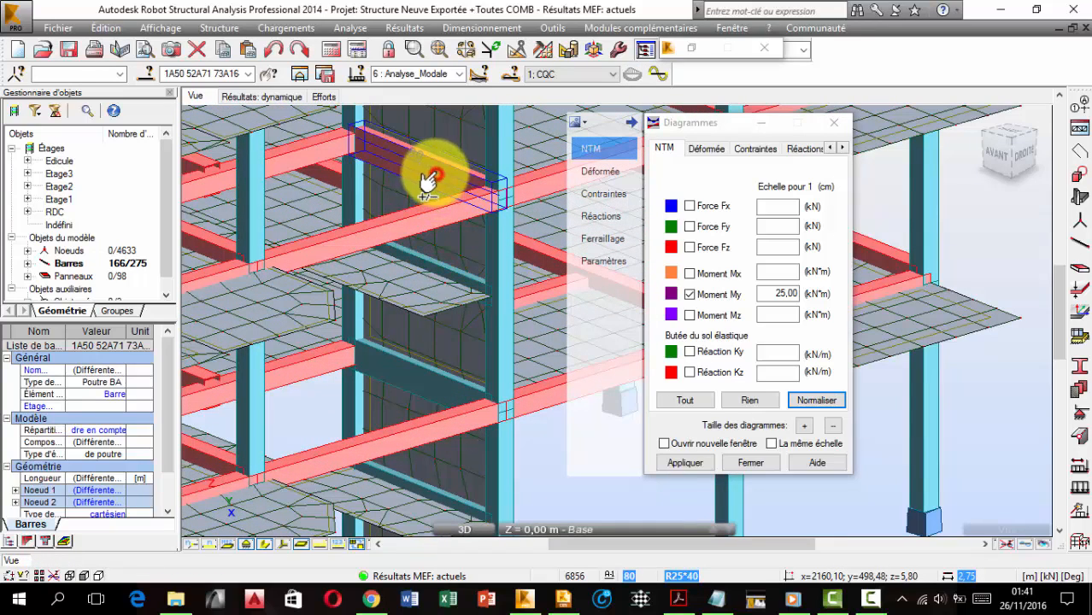
left_click(452, 164, "ctrl")
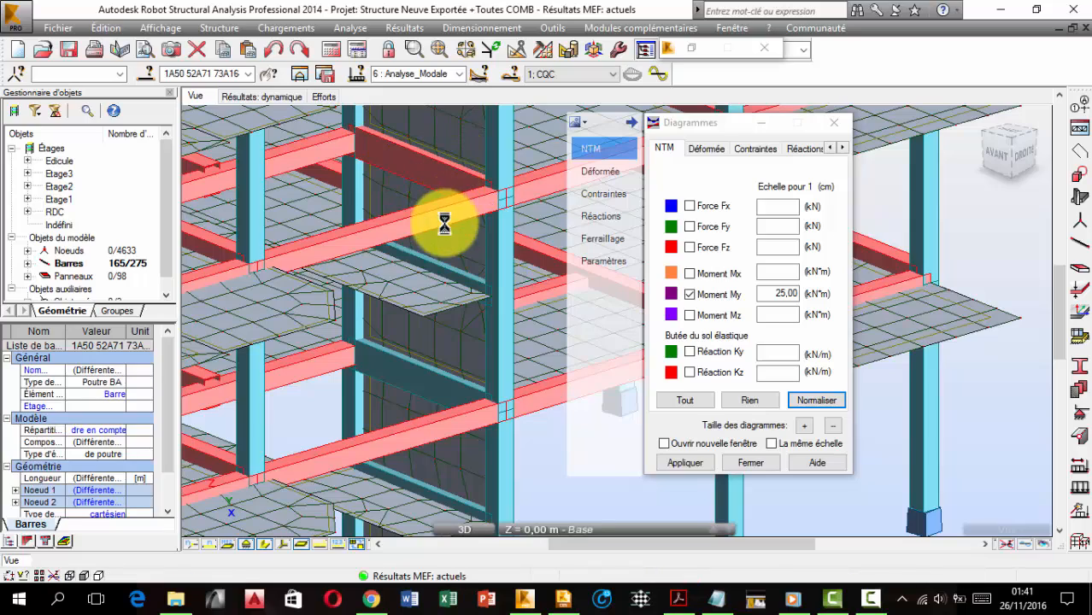
scroll(450, 244, "down", 3)
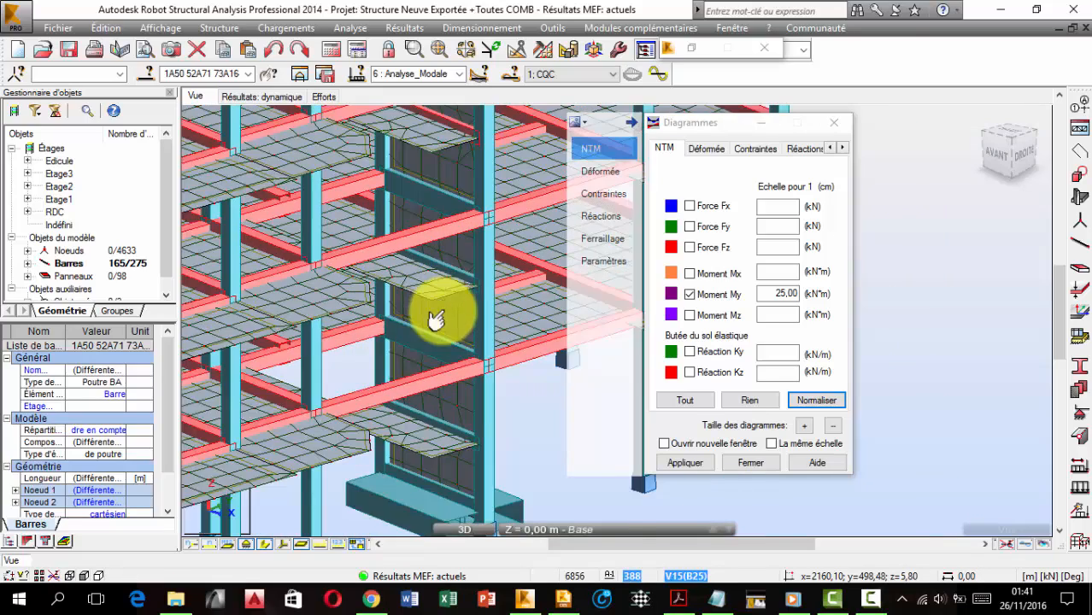
- Remove the three short beams at the shear wall on the upper storeys, bars 155, 137 and 159, from the beam selection
scroll(434, 183, "up", 2)
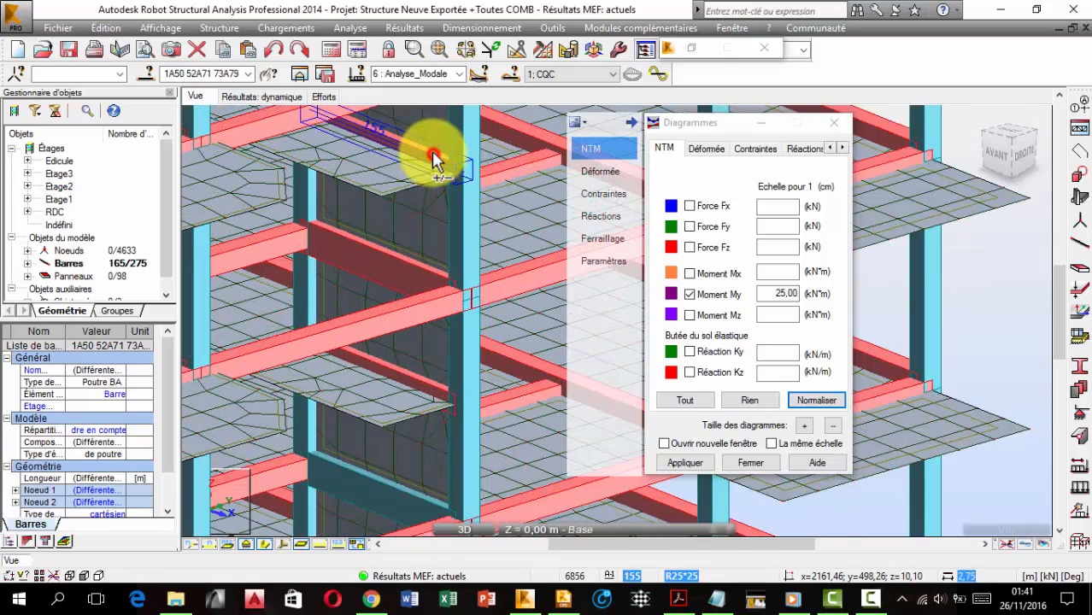
left_click(451, 135, "ctrl")
scroll(445, 165, "down", 1)
middle_click_drag(445, 166, 444, 278)
middle_click_drag(437, 229, 453, 325)
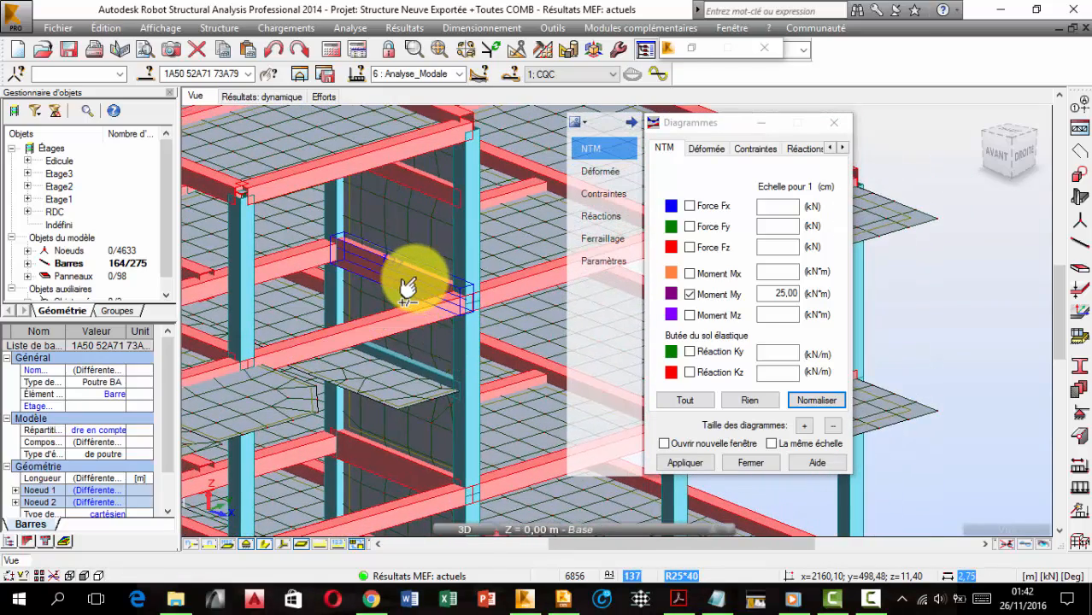
left_click(419, 228, "ctrl")
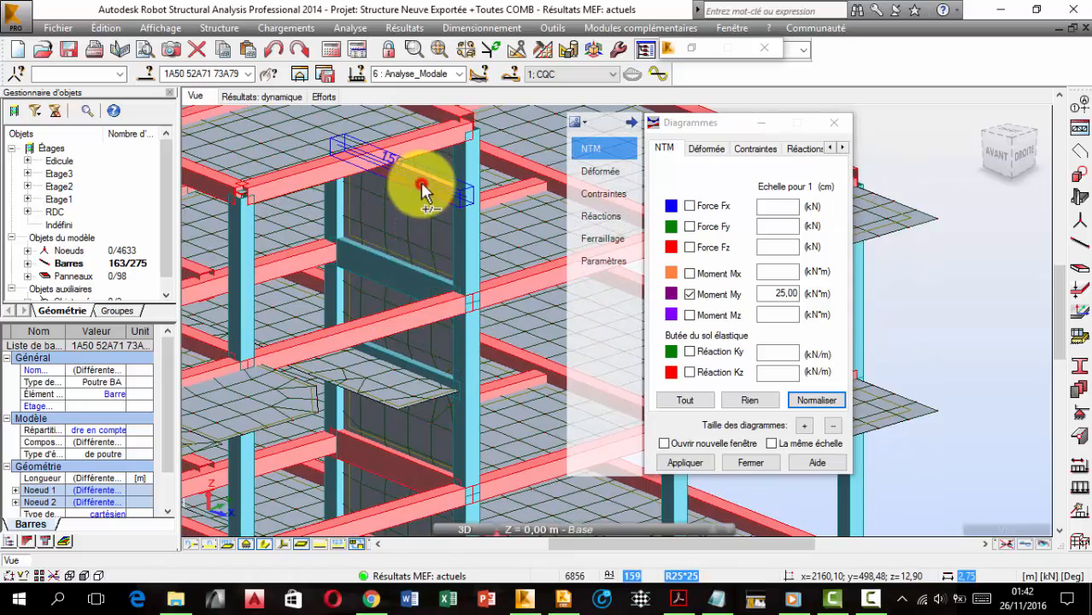
left_click(421, 189, "ctrl")
scroll(429, 202, "down", 2)
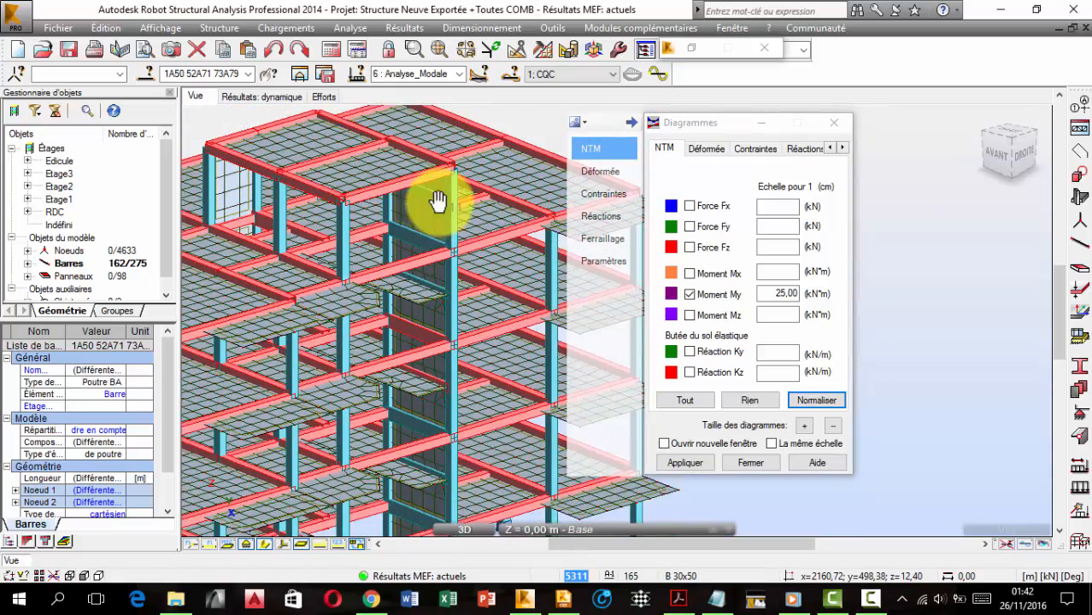
scroll(437, 200, "down", 5)
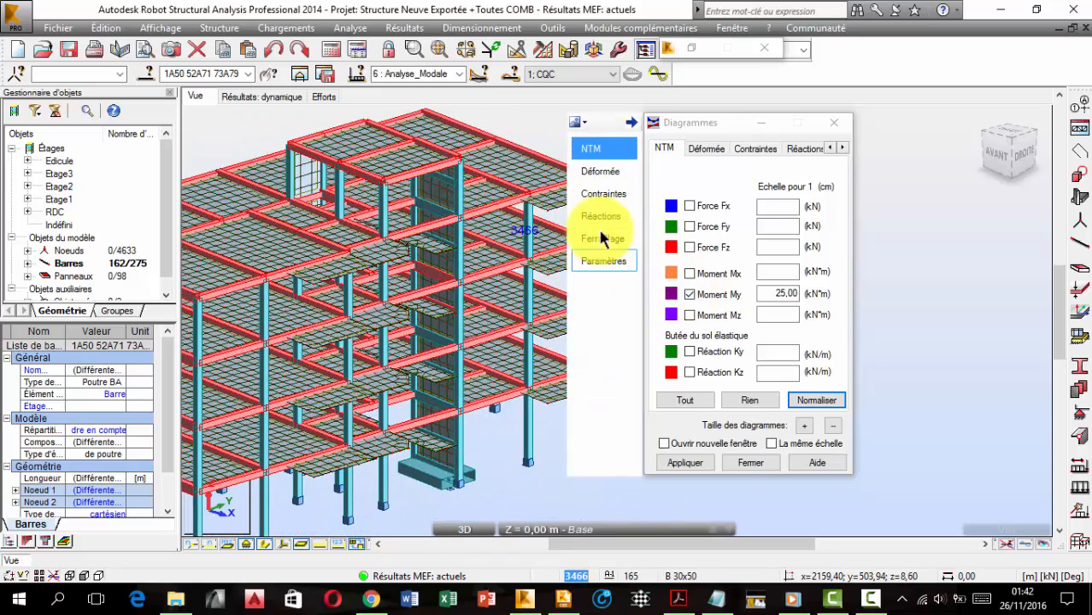
- Review the diagram parameters, apply the Moment My diagrams to the selected beams and move the diagram settings dialog clear of the building
left_click(602, 258)
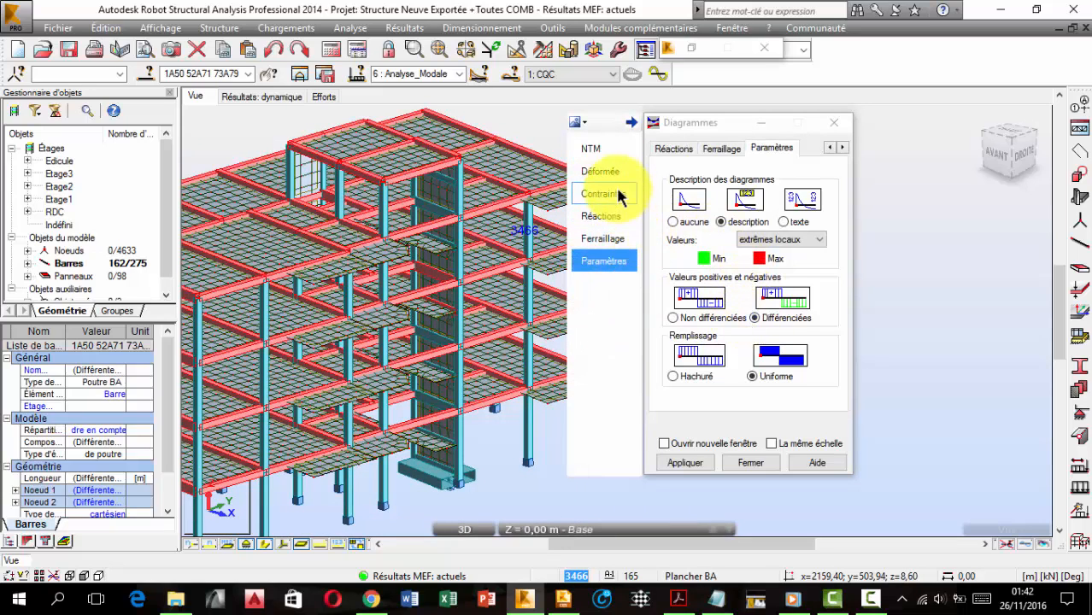
left_click(590, 149)
left_click(687, 463)
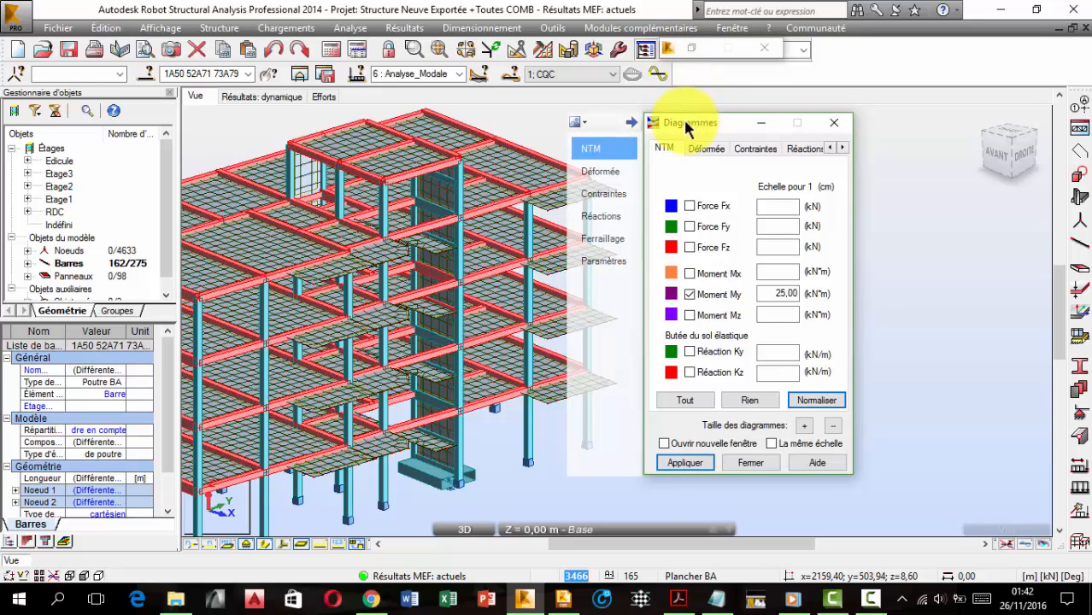
left_click_drag(698, 126, 780, 152)
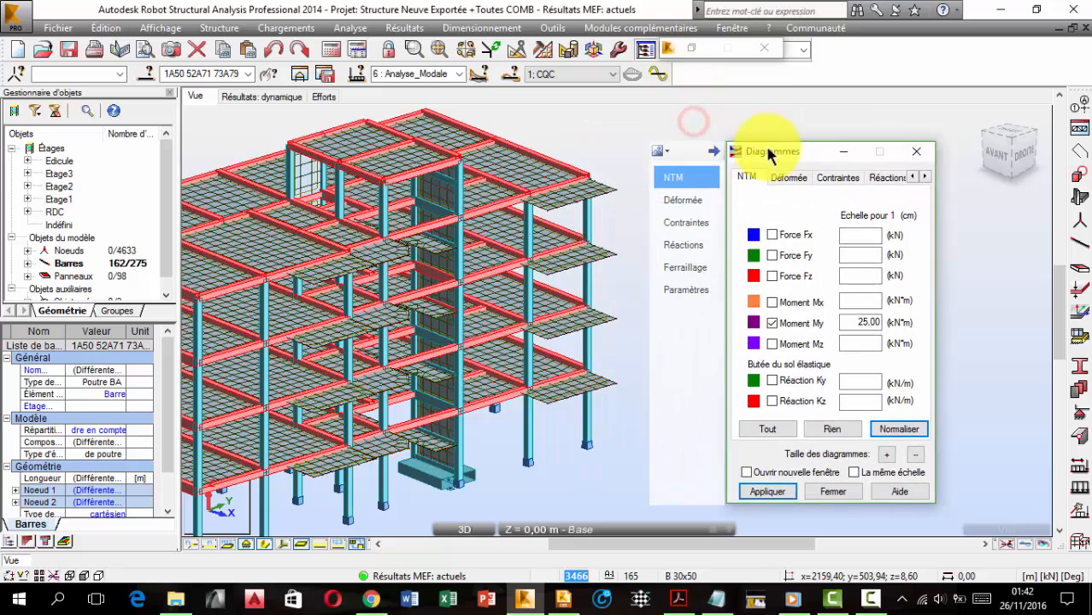
- Show the results for load case 1 : Poids propre and open the selected beams' My diagrams in a new window
left_click(460, 74)
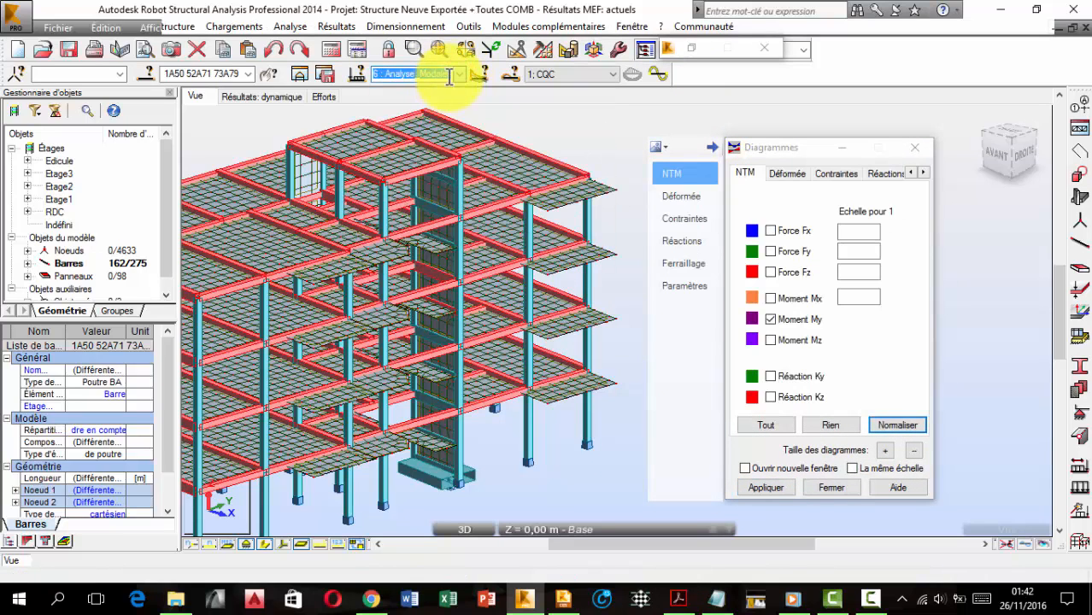
left_click(458, 73)
left_click(435, 90)
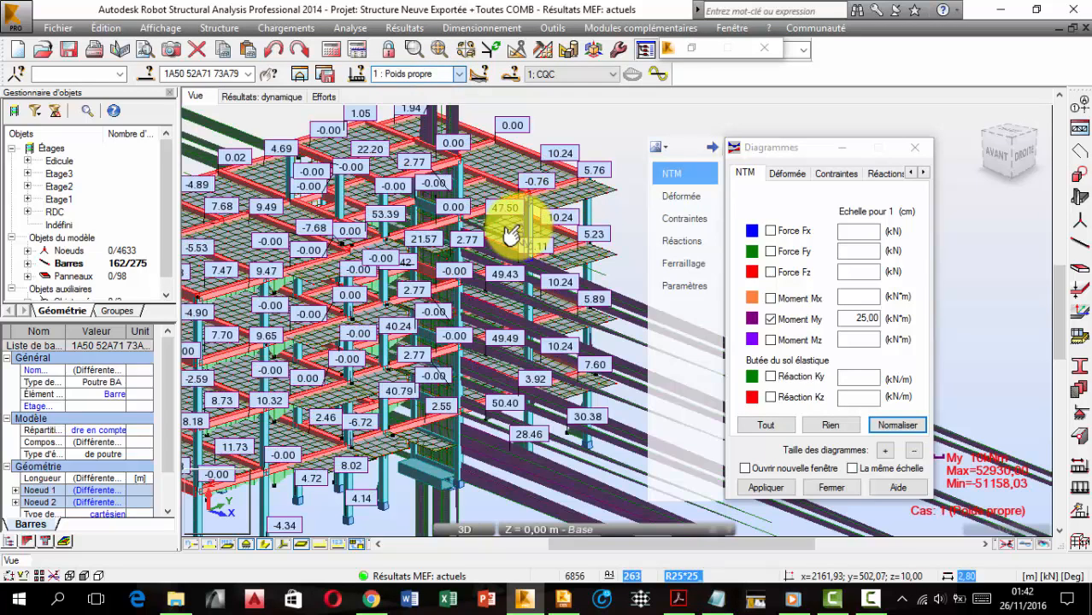
scroll(510, 233, "down", 5)
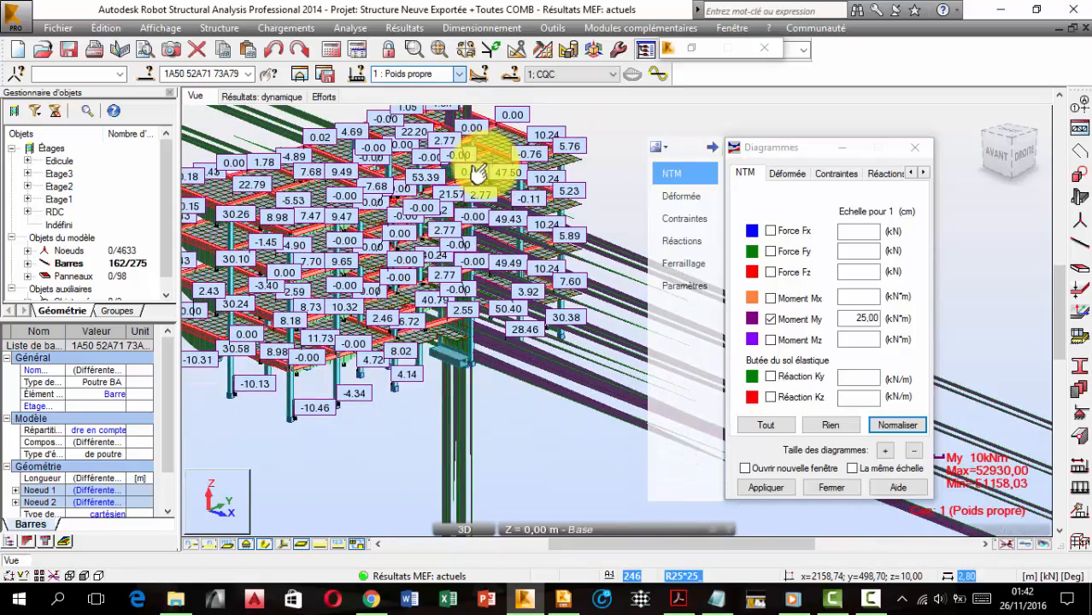
middle_click_drag(479, 173, 484, 195)
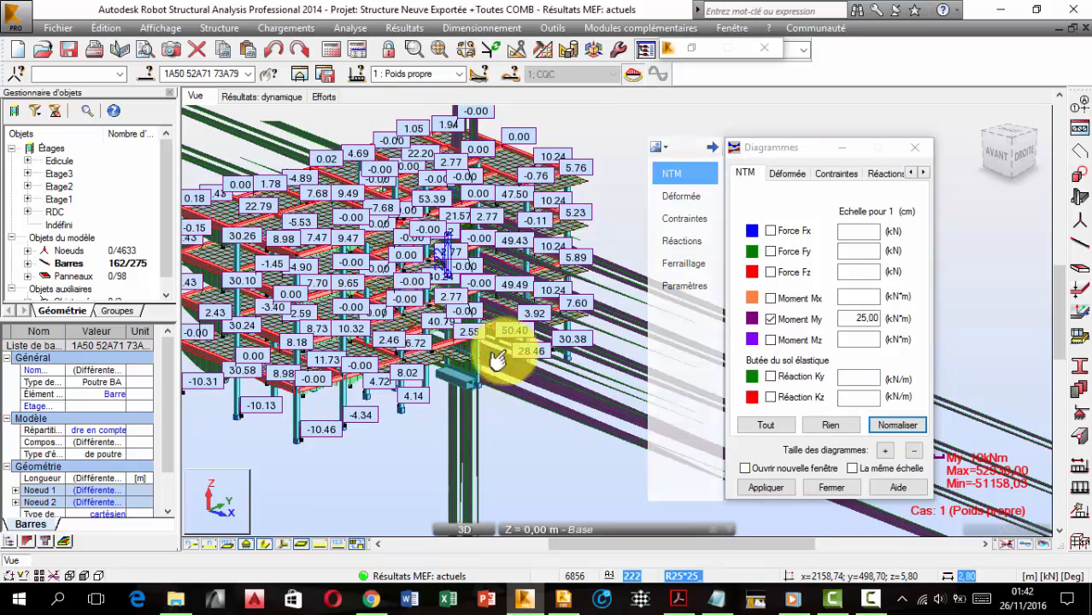
left_click(752, 470)
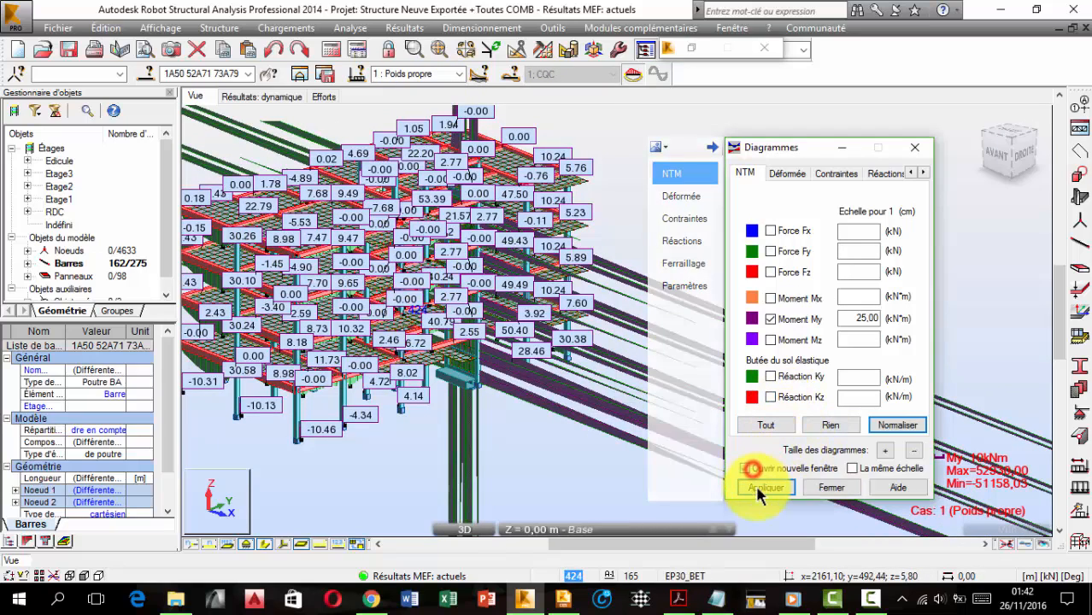
left_click(754, 482)
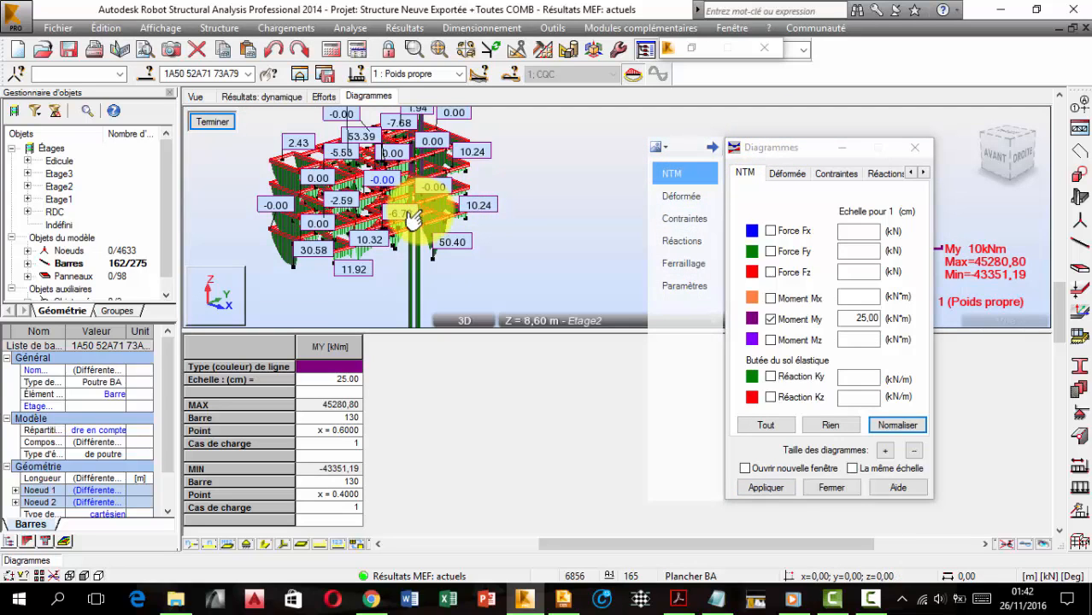
- Examine the self-weight My diagrams on the reduced beam selection, looking for beams with abnormal moments
middle_click_drag(330, 183, 373, 204)
scroll(372, 204, "up", 1)
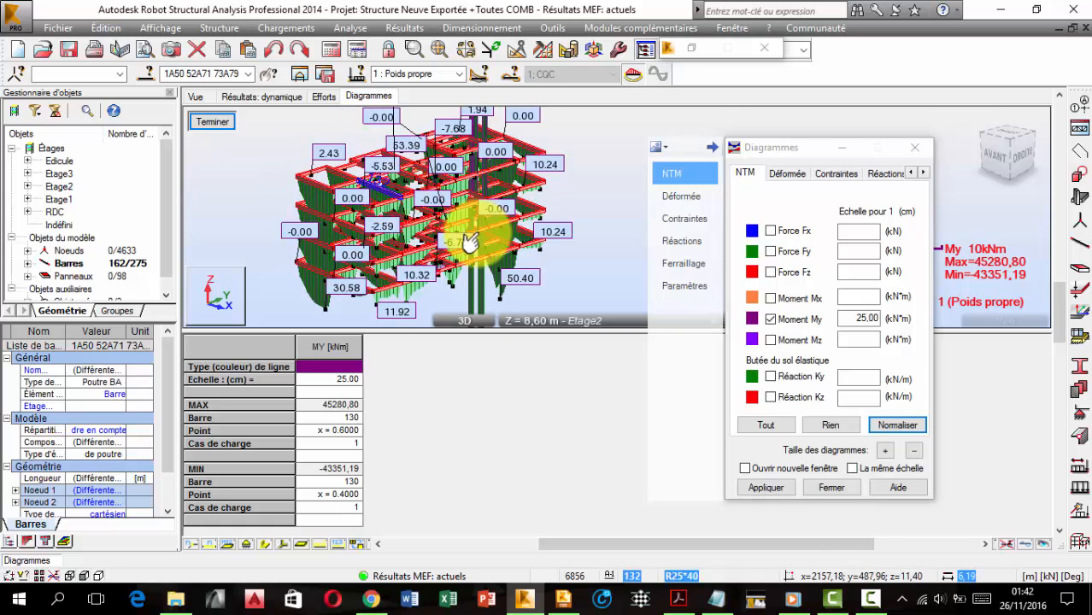
middle_click_drag(376, 278, 300, 267)
scroll(278, 275, "up", 3)
scroll(301, 268, "up", 1)
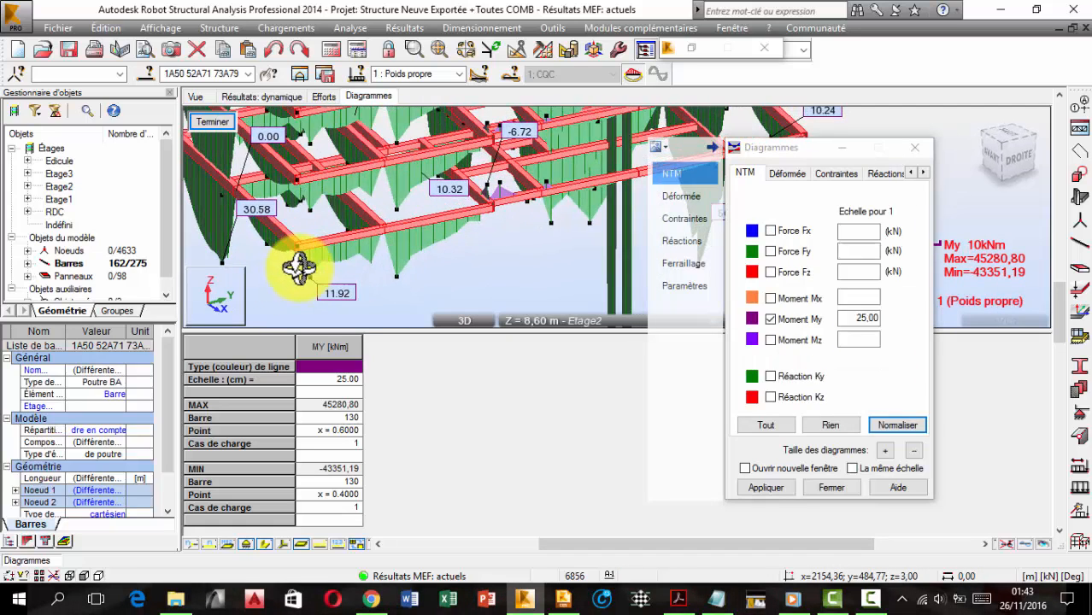
scroll(333, 228, "down", 2)
middle_click_drag(356, 220, 334, 262)
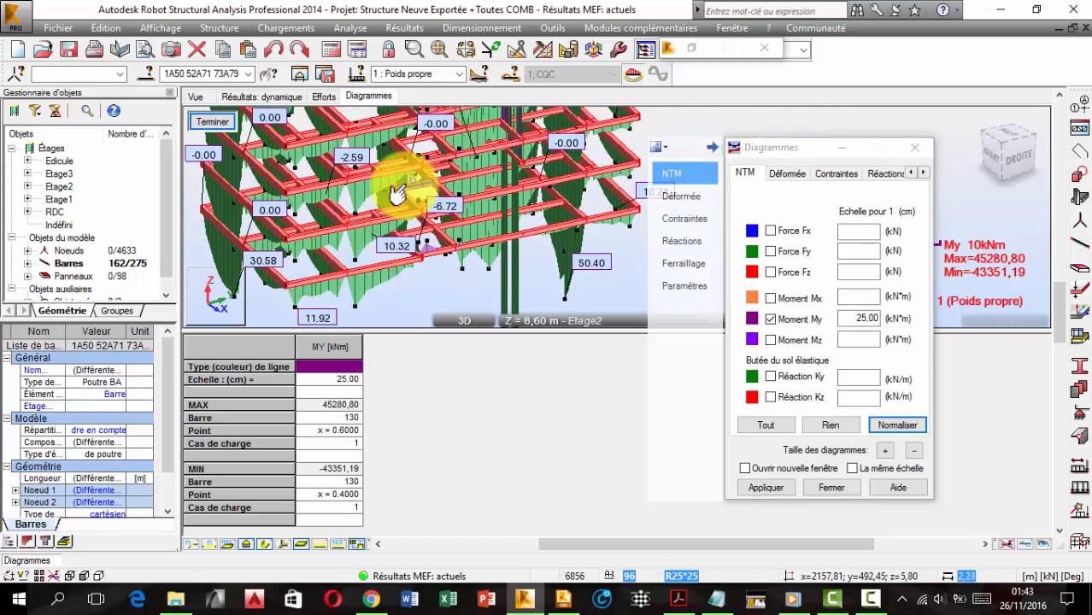
middle_click_drag(401, 190, 374, 249)
scroll(383, 209, "down", 2)
middle_click_drag(402, 191, 429, 212)
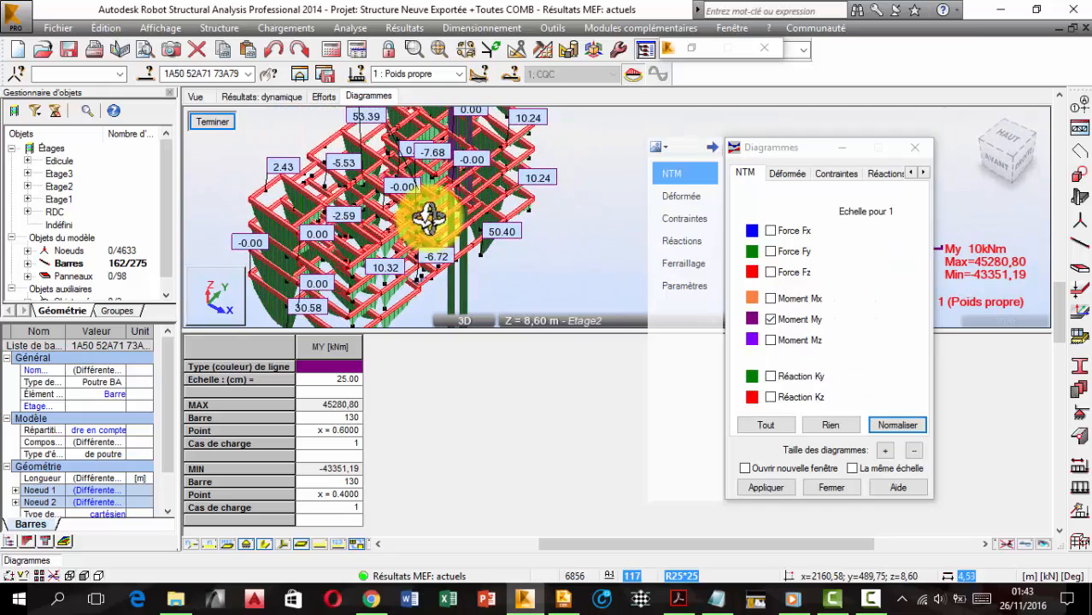
- Remove the remaining short beam at the shear wall, bar 109, from the selection in the diagrams view
scroll(459, 197, "up", 4)
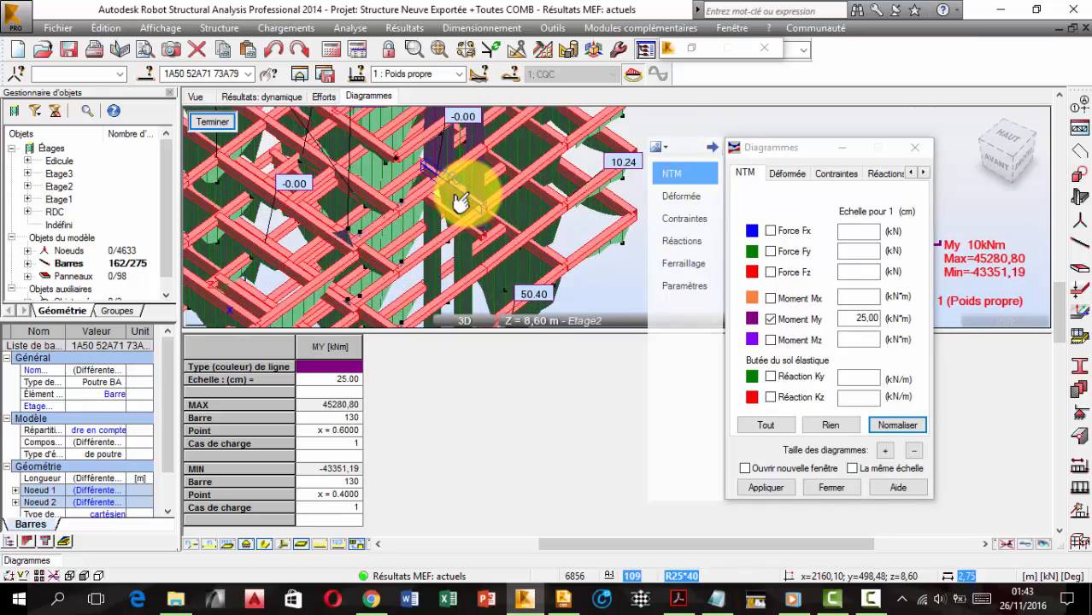
left_click(464, 191)
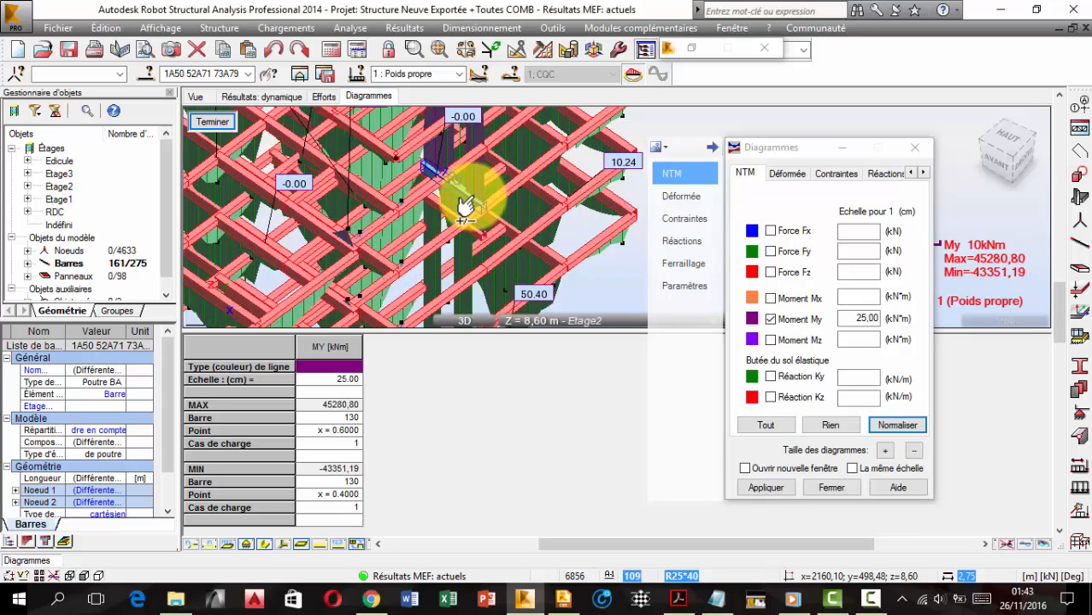
scroll(444, 201, "down", 6)
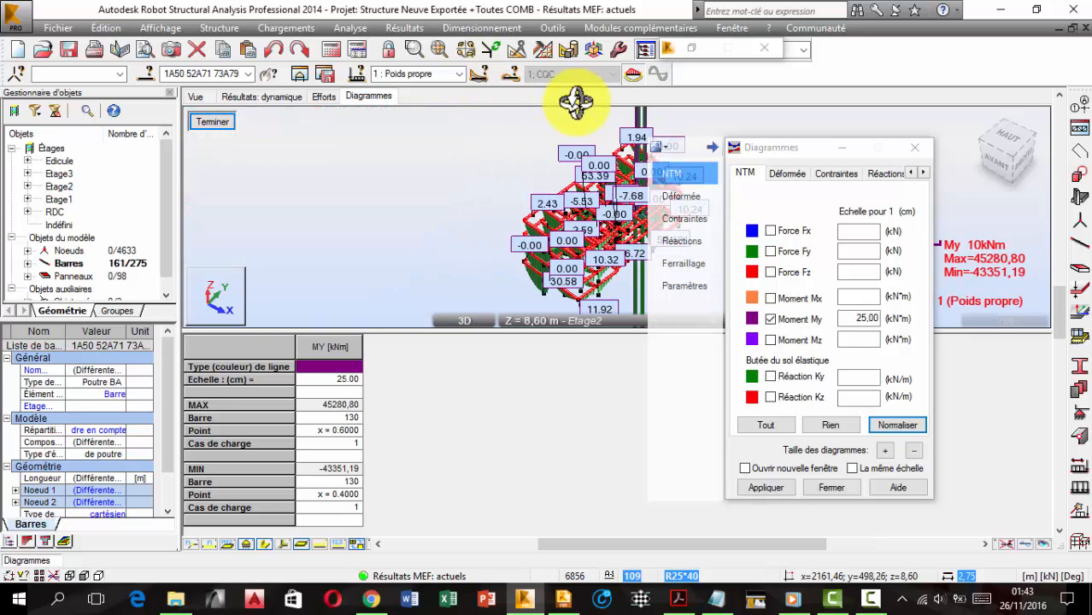
- Show the beams' My diagrams for load case 2 : permanente
left_click(458, 72)
left_click(423, 100)
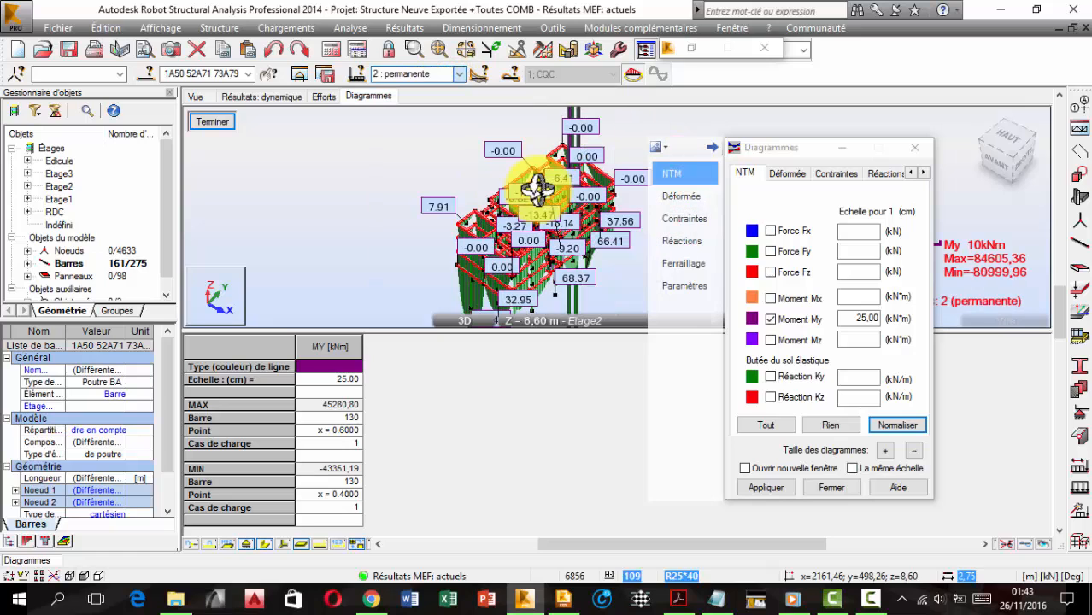
middle_click_drag(551, 224, 461, 224)
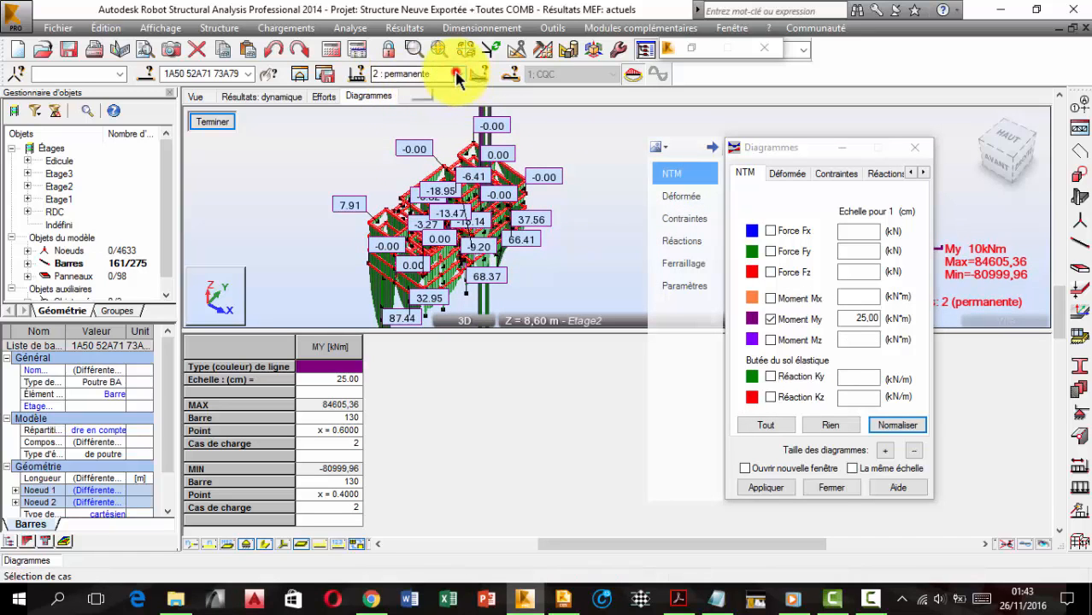
- Switch the beams' My diagrams to the 4 : COMB_ELU combination and orient the model to face the diagrams
left_click(460, 74)
left_click(426, 120)
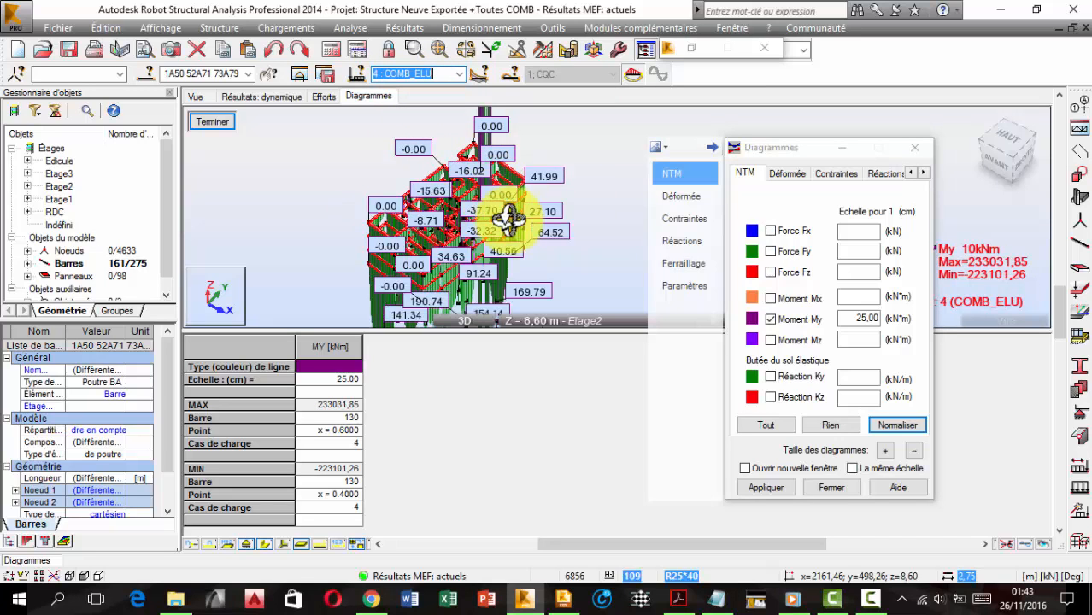
middle_click_drag(451, 186, 434, 226, "shift")
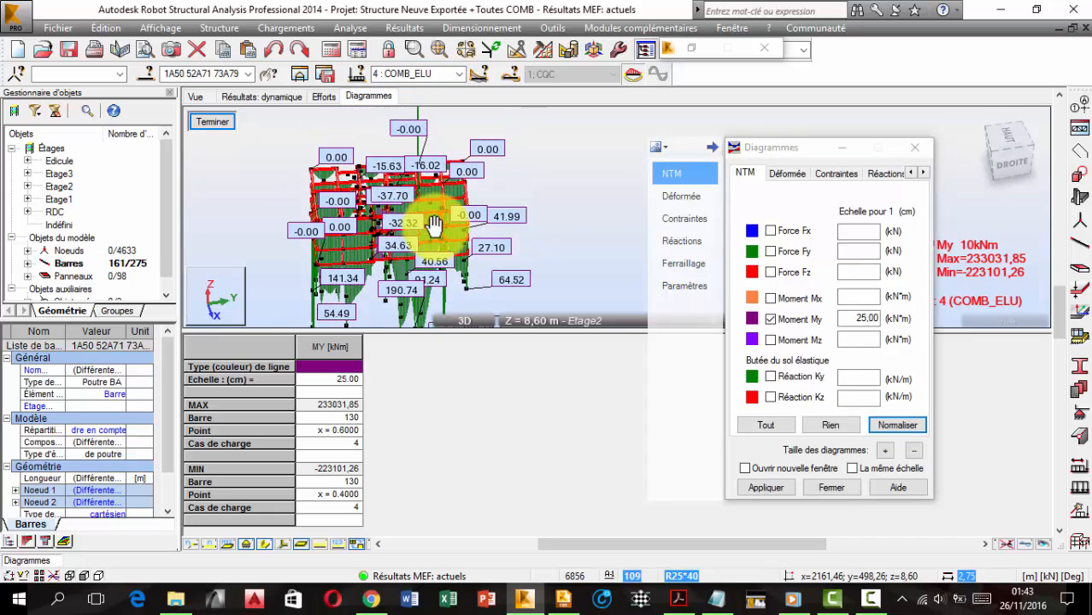
- Examine the COMB_ELU My diagrams and their labelled moment values along the lower-storey beams
scroll(409, 240, "up", 4)
scroll(398, 180, "down", 5)
scroll(398, 179, "down", 3)
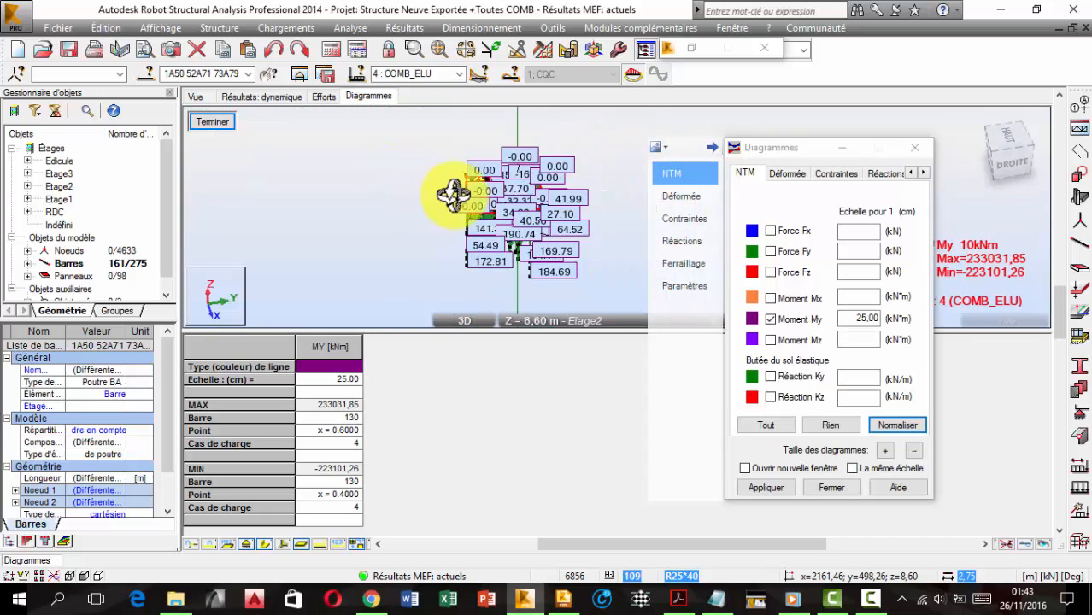
scroll(480, 213, "up", 4)
middle_click_drag(480, 219, 470, 166)
scroll(442, 241, "up", 2)
scroll(442, 241, "up", 2)
middle_click_drag(442, 241, 419, 190)
scroll(422, 173, "down", 1)
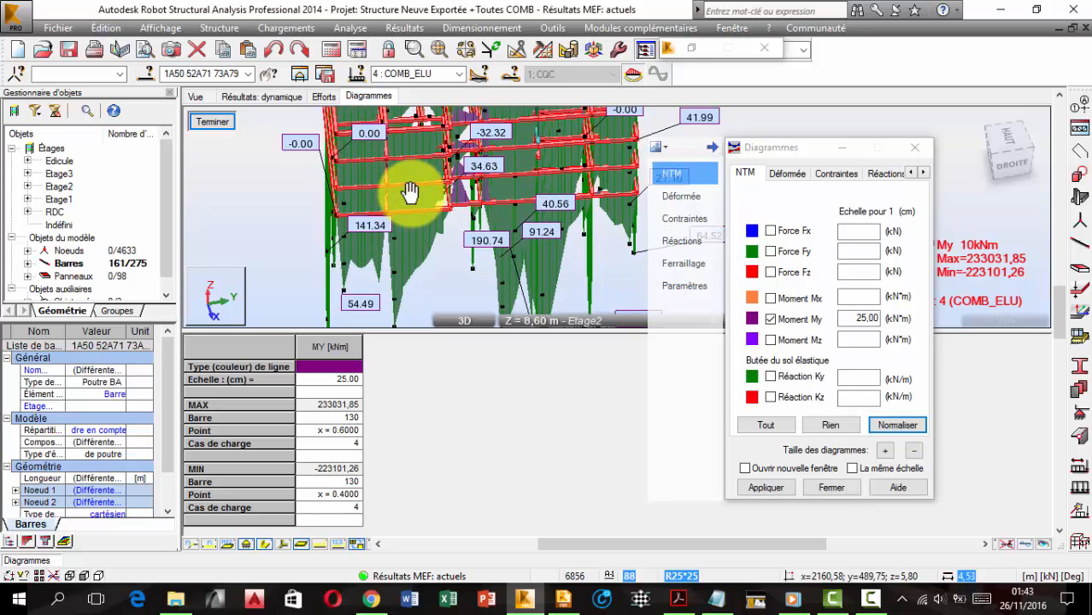
- Show the beams' Mx moment diagrams for COMB_ELU in place of My, followed by their Mz diagrams
middle_click_drag(489, 222, 455, 226)
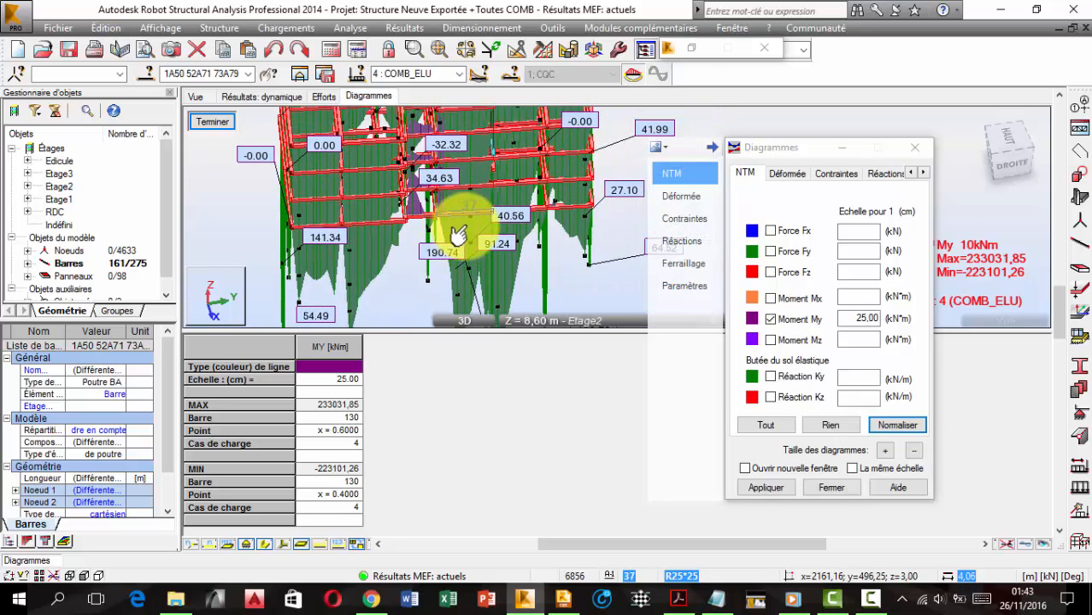
left_click(774, 299)
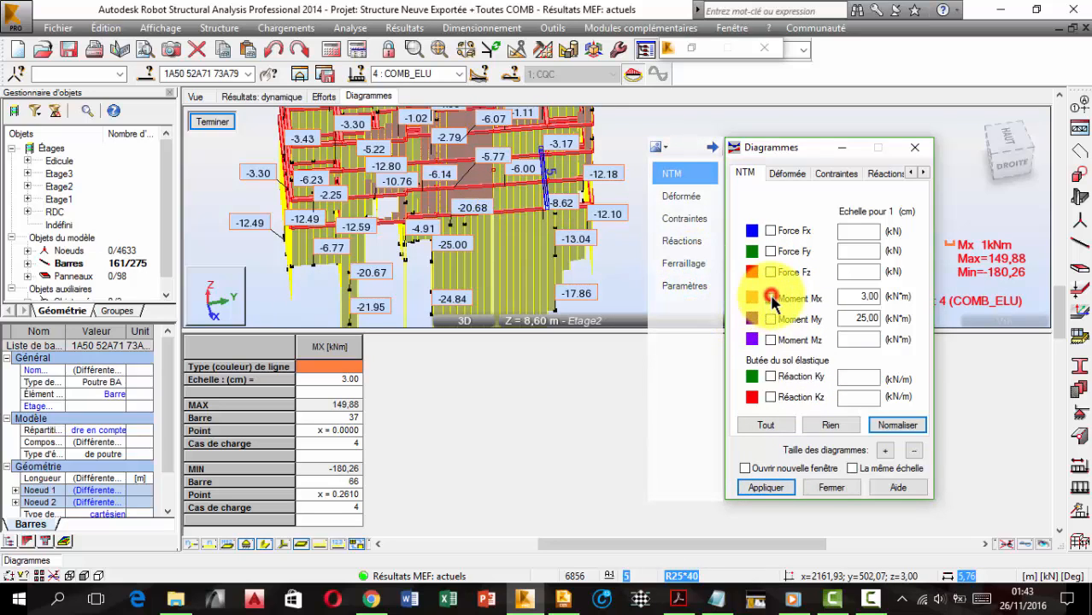
left_click(779, 339)
left_click(766, 487)
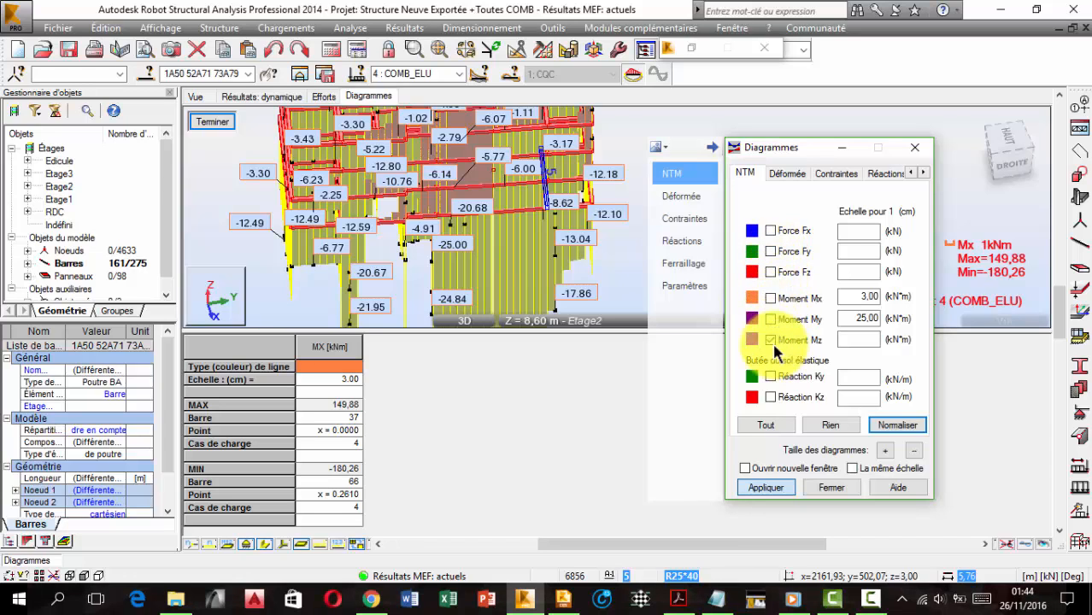
- Display the beams' deformation (Déformée) for COMB_ELU and look over the labelled values across the storeys
left_click(681, 199)
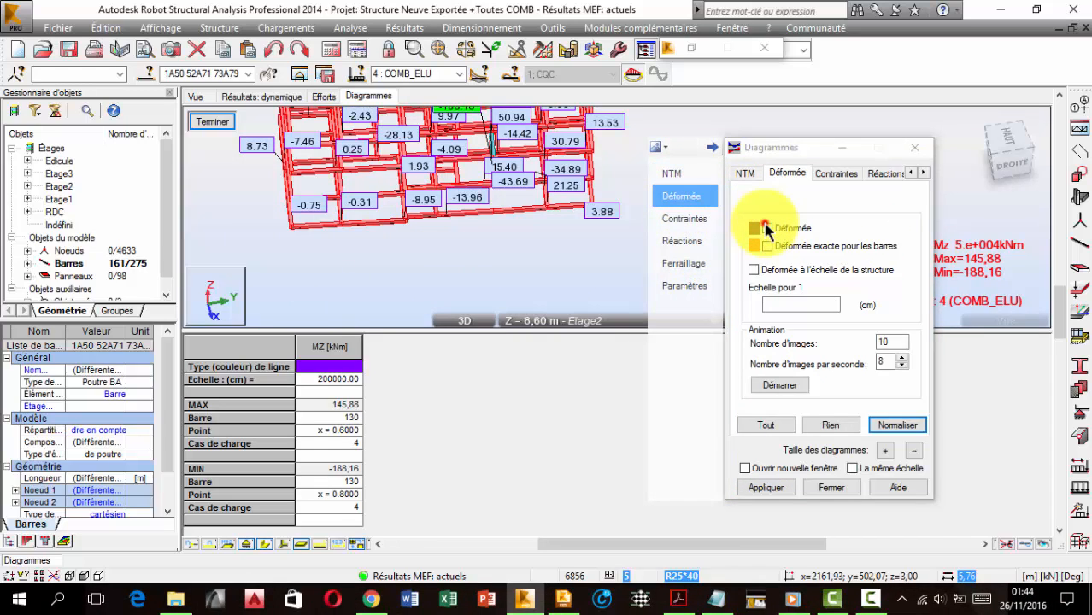
left_click(766, 228)
left_click(771, 489)
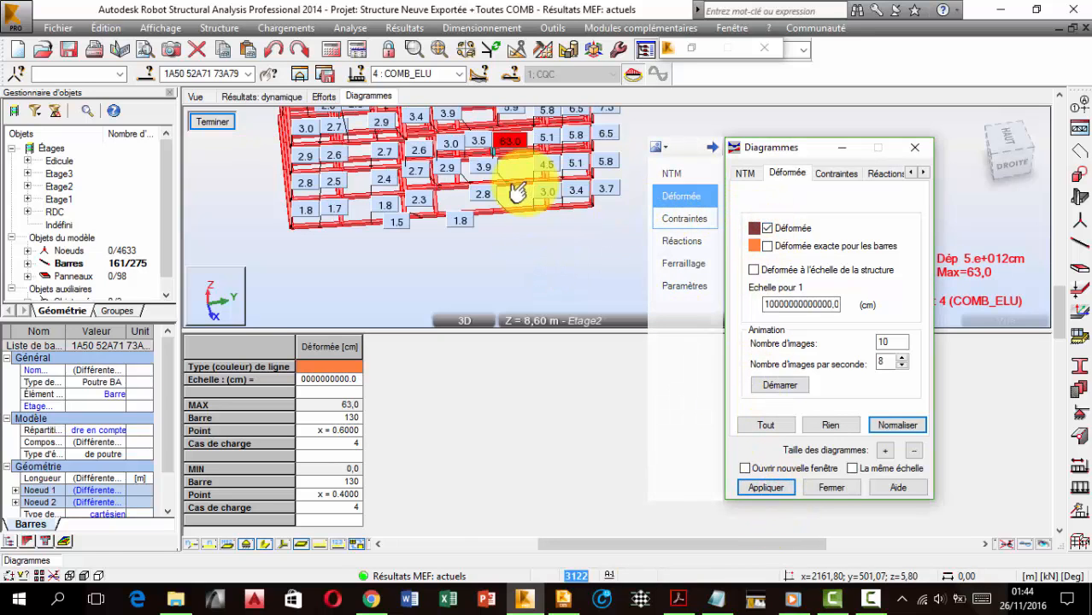
middle_click_drag(523, 183, 543, 256)
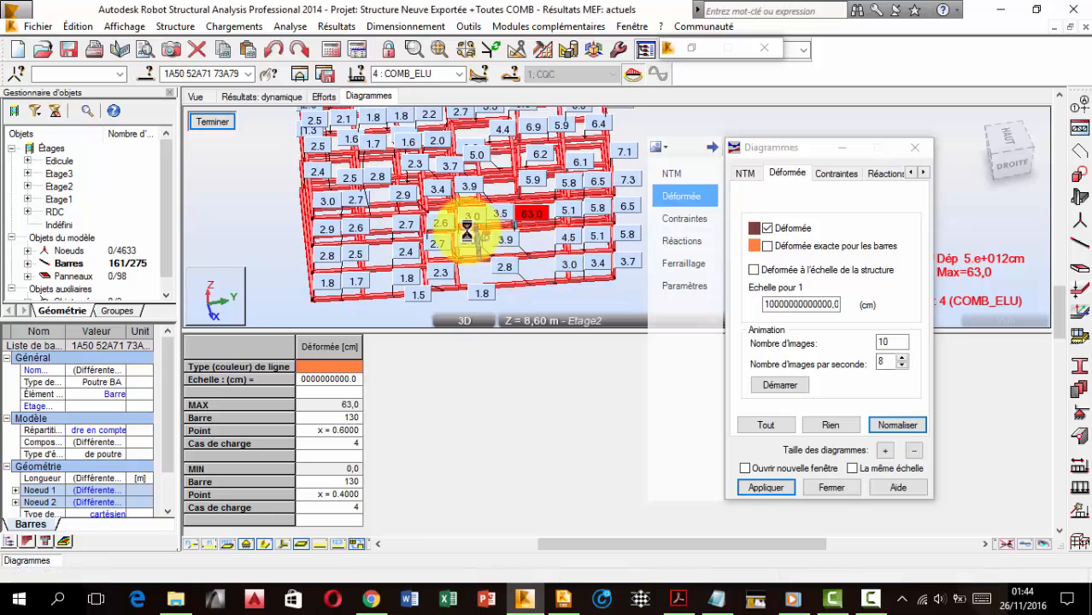
mouse_move(472, 224)
middle_mouse_down()
mouse_move(485, 255)
mouse_move(488, 231)
middle_mouse_up()
scroll(485, 239, "up", 1)
scroll(485, 239, "down", 1)
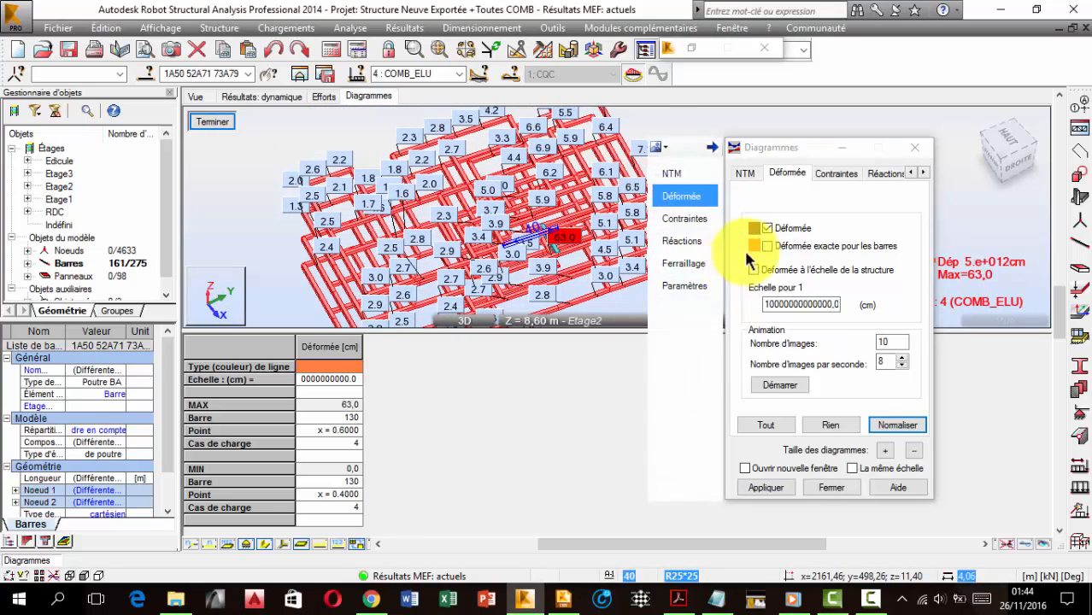
- Replace the simple deformation with the exact deformation for bars (Déformée exacte pour les barres)
left_click(767, 228)
left_click(767, 246)
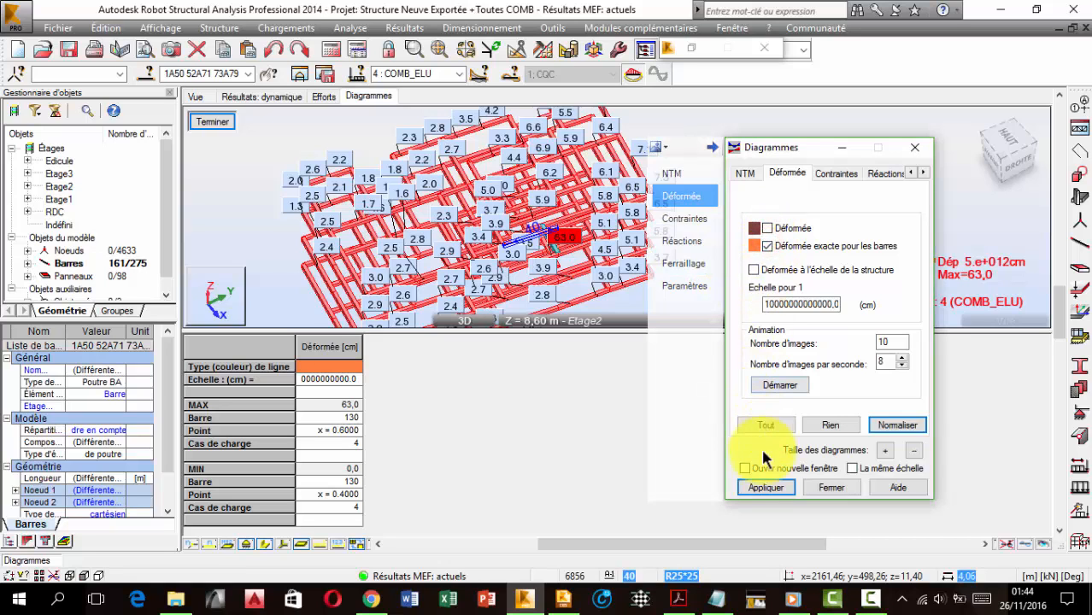
left_click(772, 491)
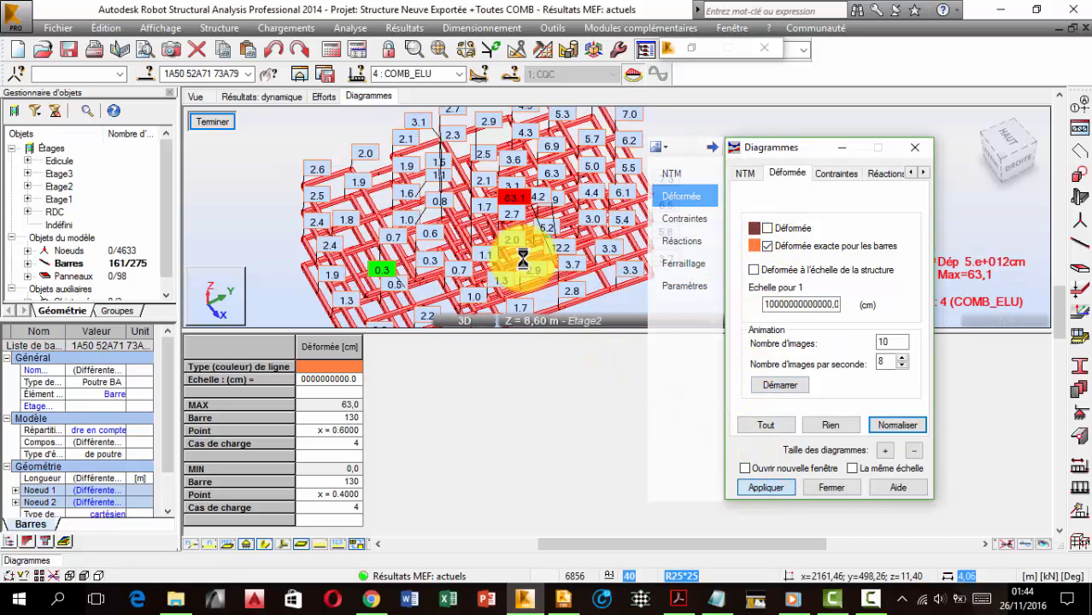
- Examine the exact deformation values along the beams, from the lower-storey corner to the central bays around the shear wall
middle_click_drag(486, 235, 475, 171)
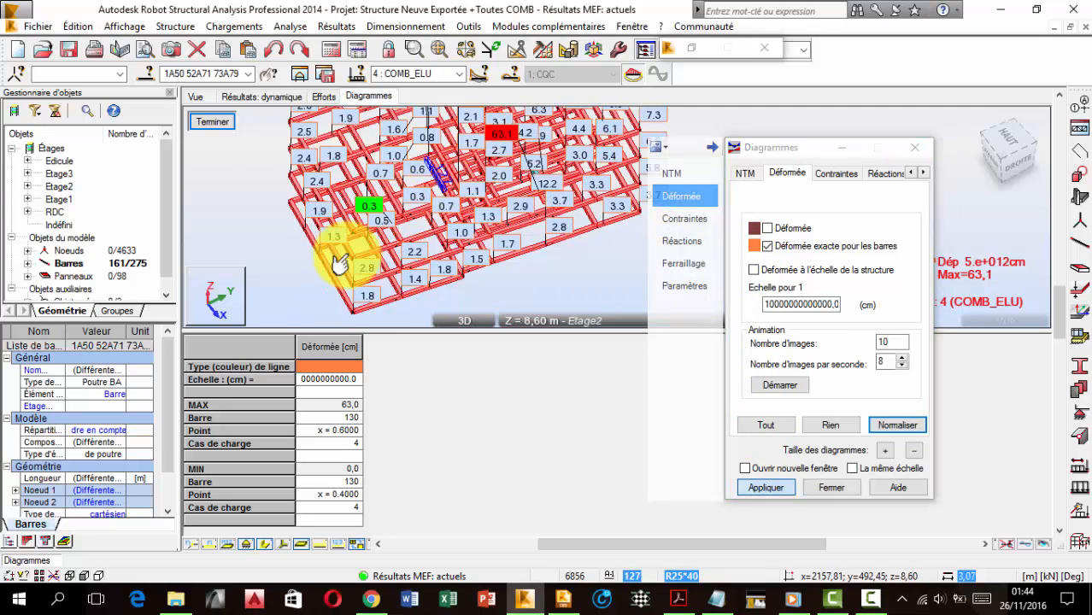
middle_click_drag(360, 266, 344, 229)
scroll(358, 198, "up", 2)
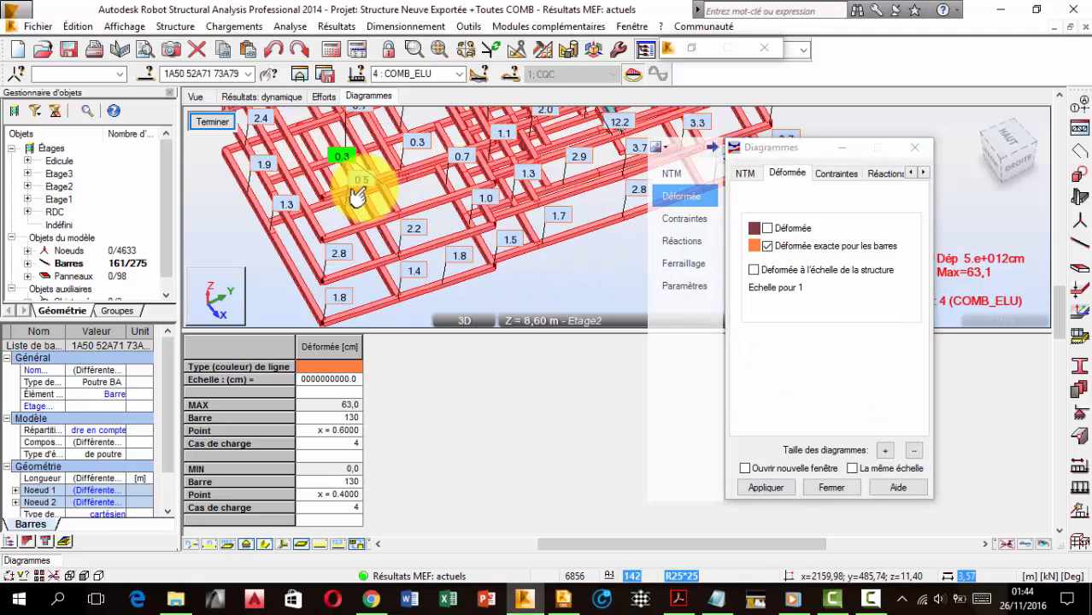
scroll(457, 215, "down", 1)
middle_click_drag(457, 214, 441, 200)
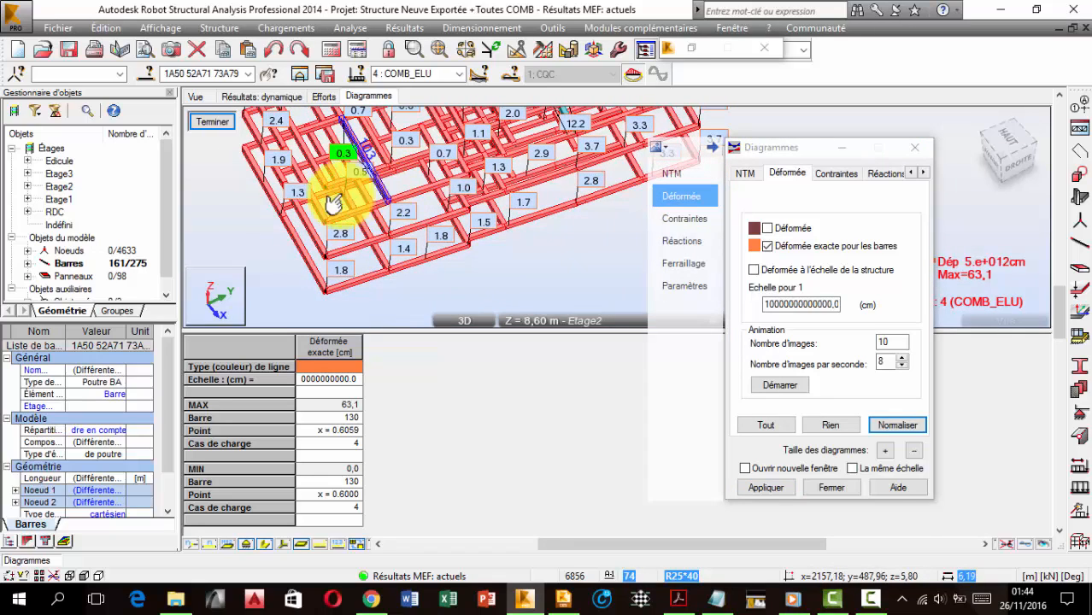
scroll(258, 172, "up", 2)
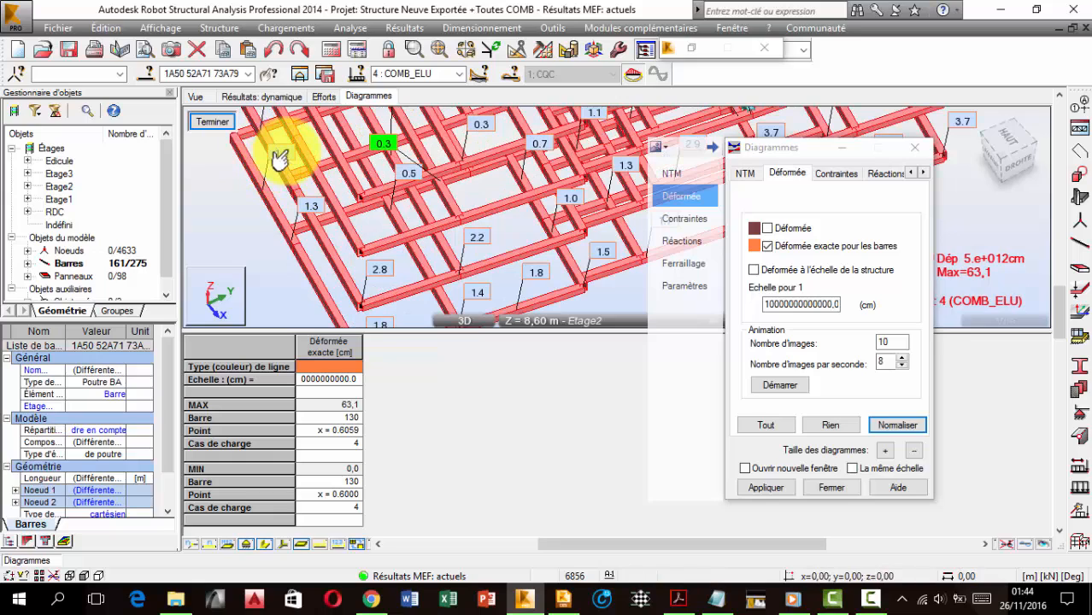
scroll(322, 175, "down", 5)
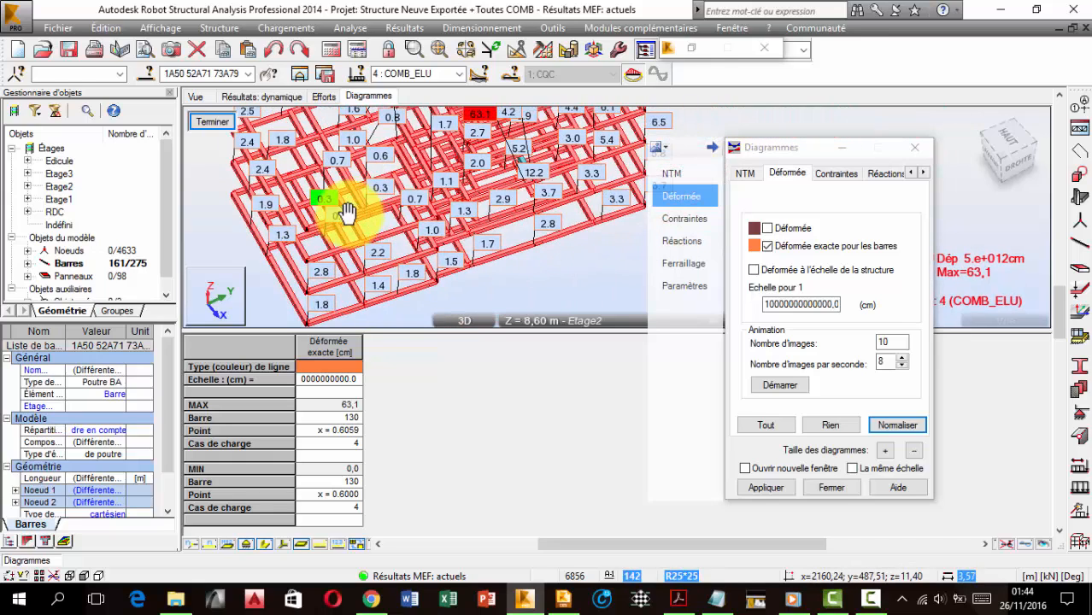
middle_click_drag(397, 205, 392, 202)
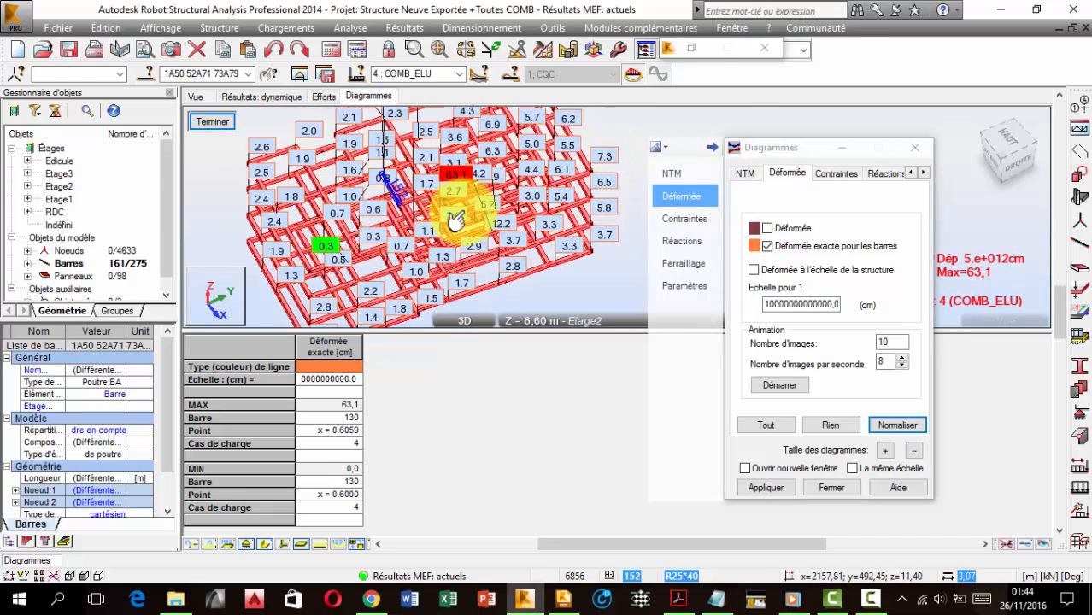
scroll(452, 193, "up", 5)
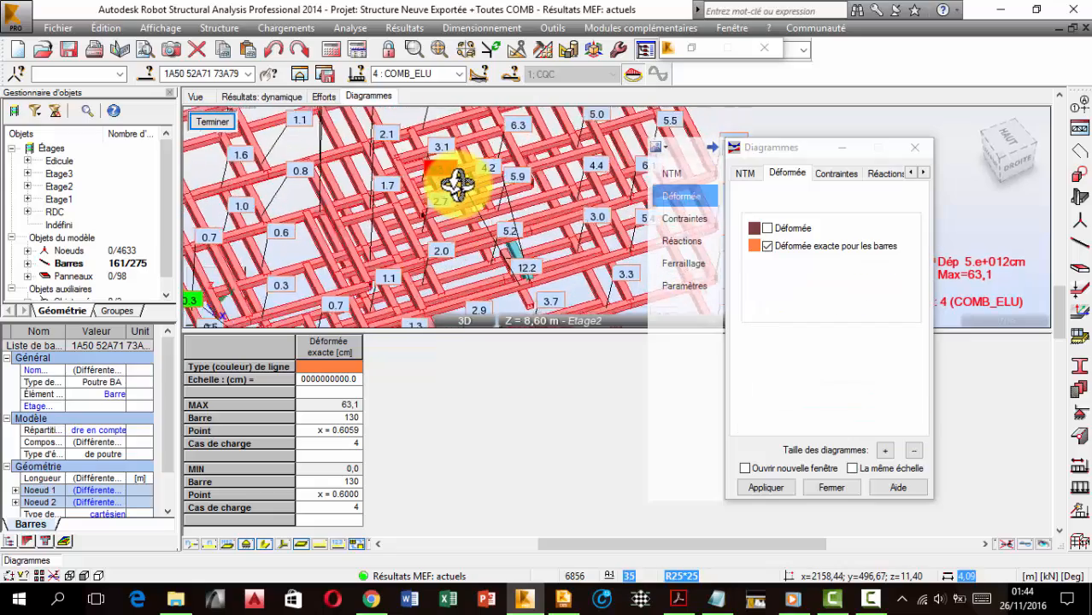
left_click_drag(454, 176, 478, 164)
middle_click_drag(531, 256, 509, 187)
scroll(481, 188, "up", 3)
scroll(469, 128, "down", 6)
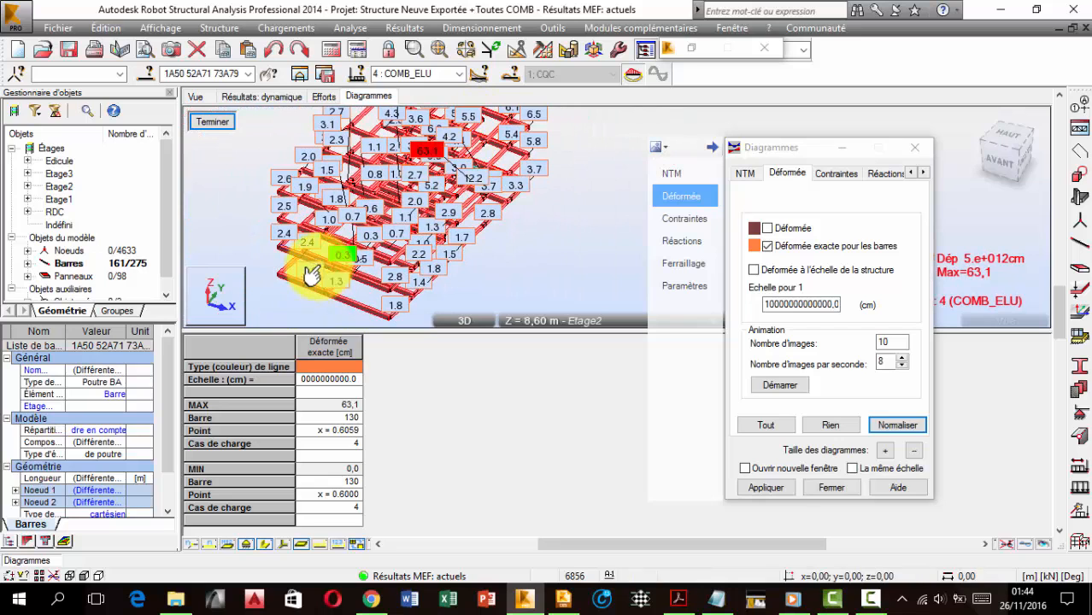
scroll(324, 257, "up", 5)
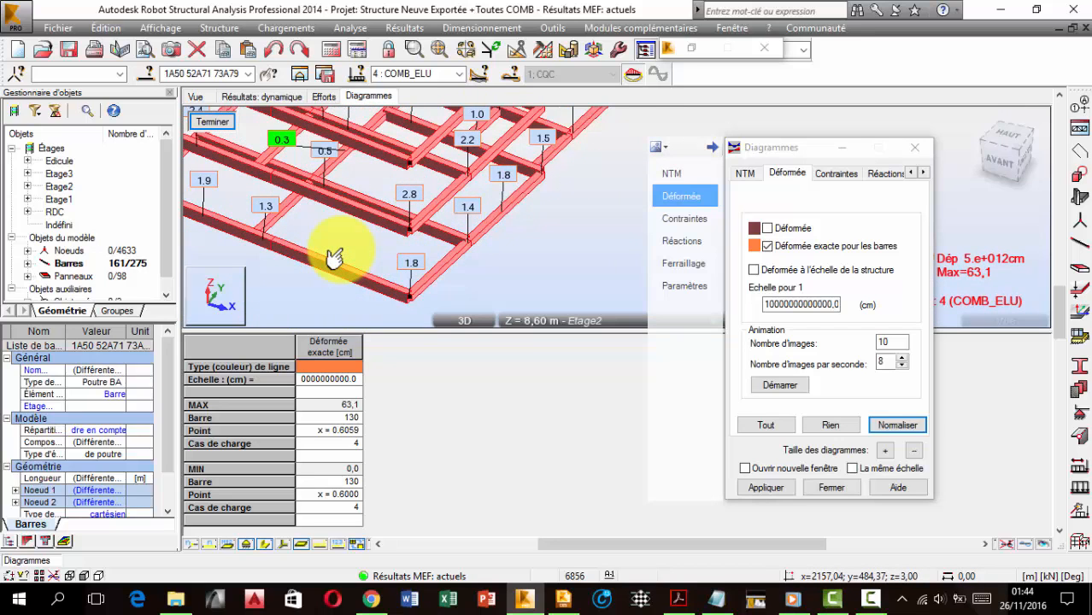
scroll(367, 239, "down", 3)
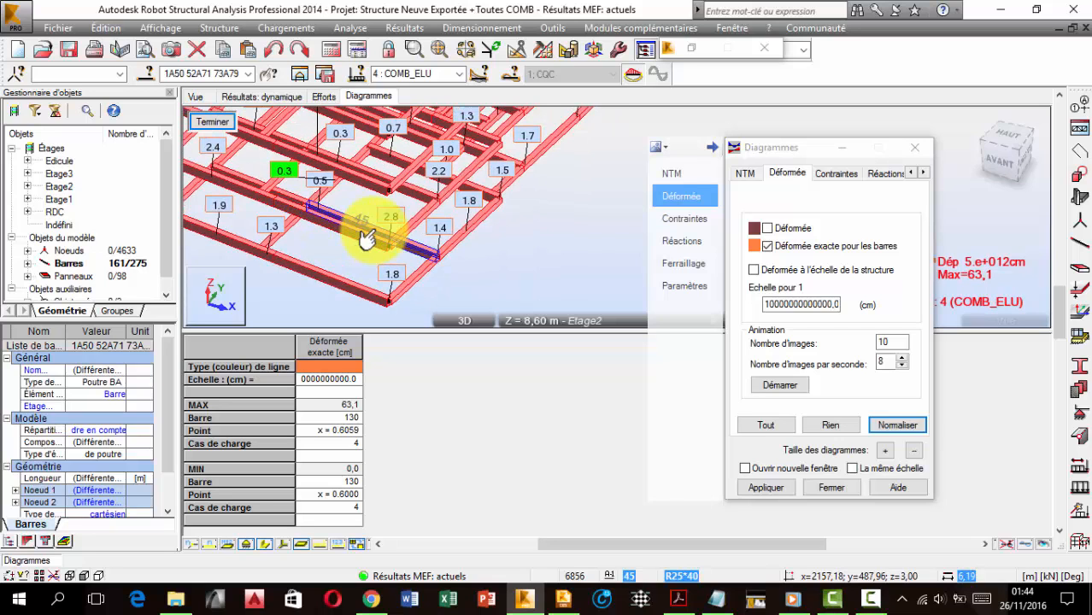
scroll(367, 238, "up", 1)
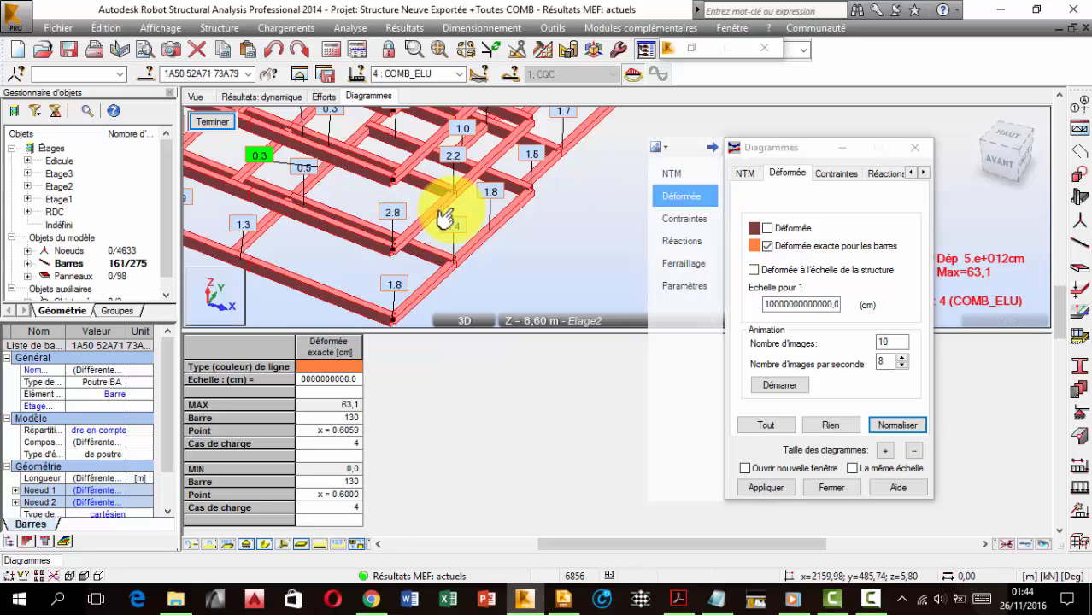
scroll(444, 215, "down", 4)
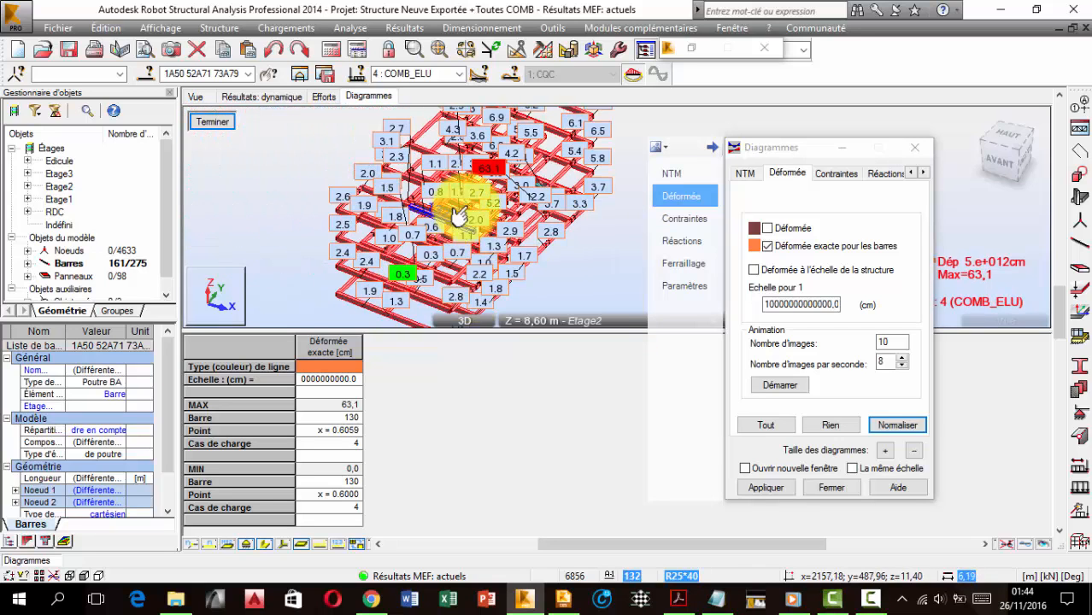
middle_click_drag(472, 225, 446, 219, "shift")
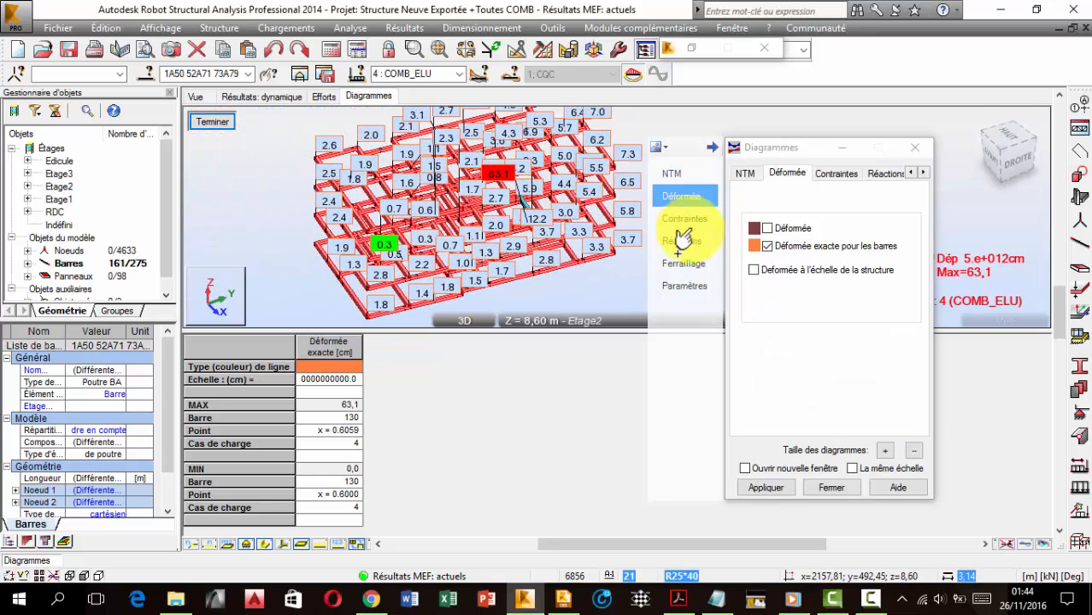
- Turn off the exact bar deformation in the diagrams view and close the diagram settings
left_click(768, 246)
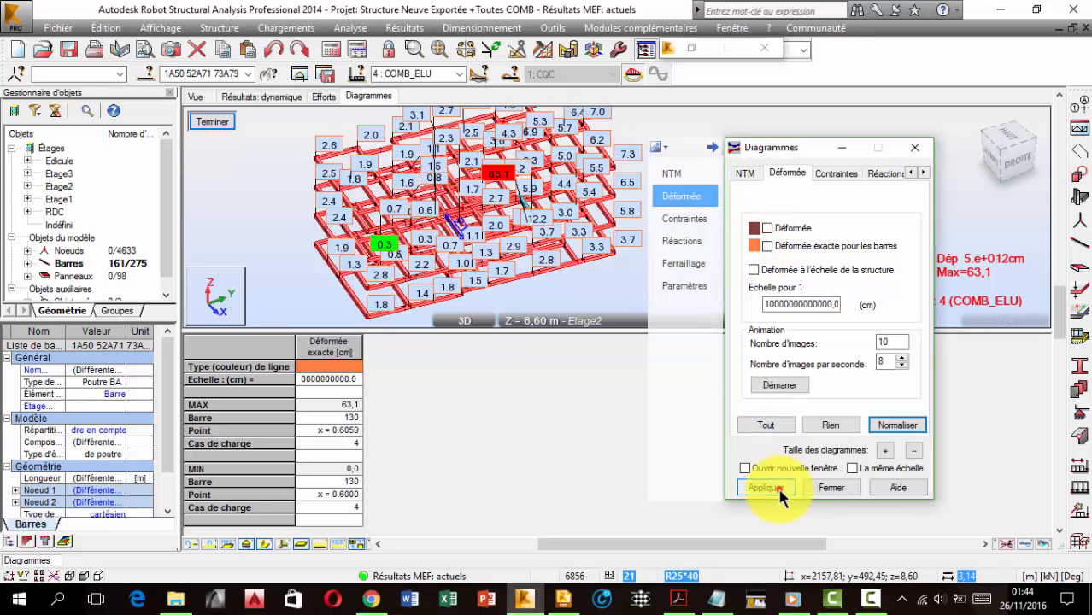
left_click(773, 487)
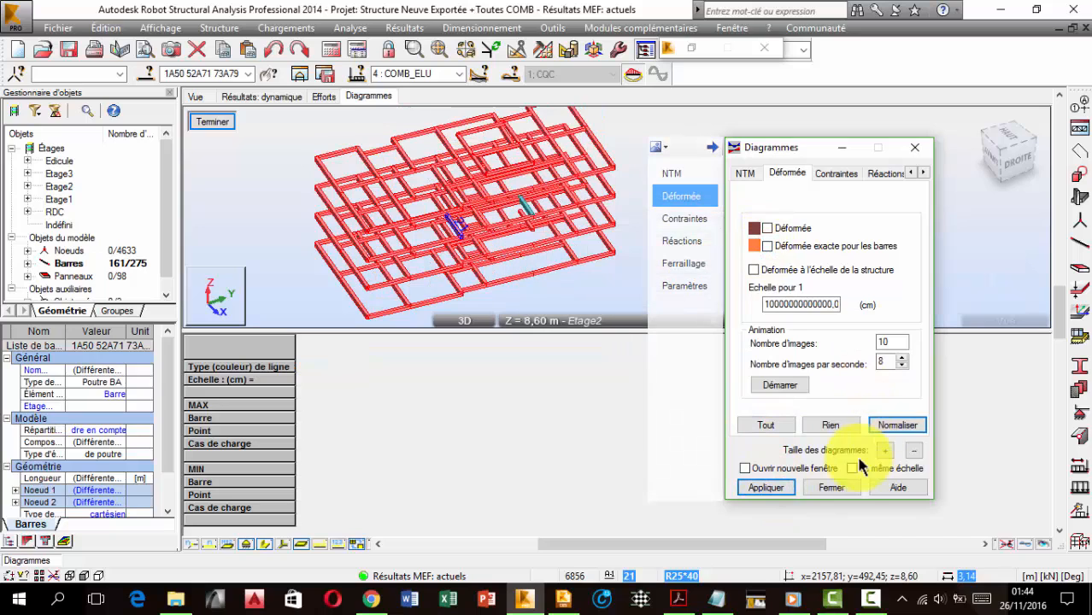
left_click(831, 487)
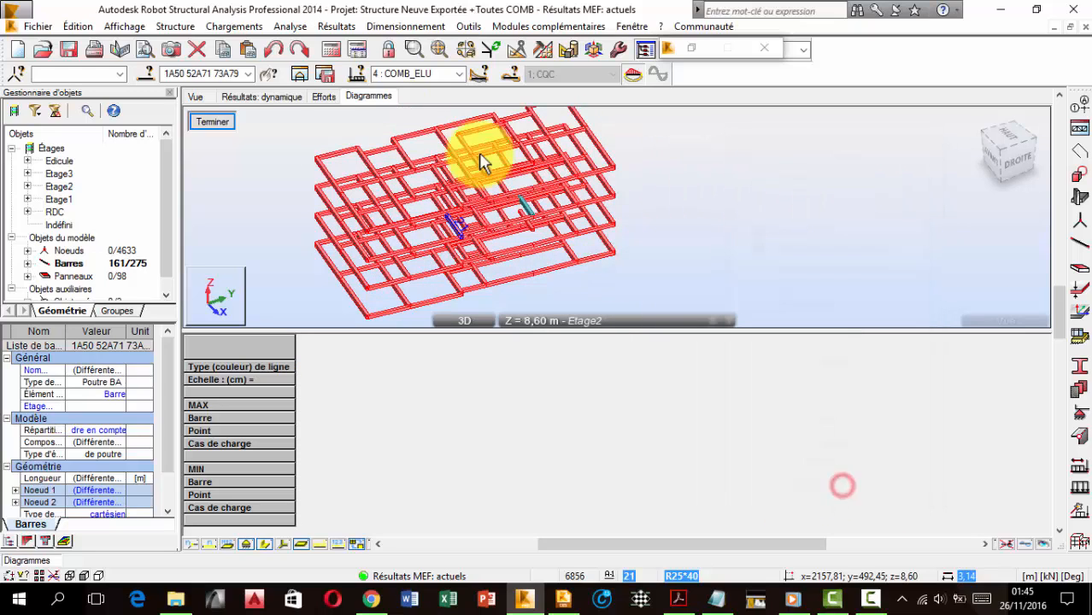
- Hide the Moment My diagrams in the main model view through the bar diagram settings, and close them
left_click(199, 97)
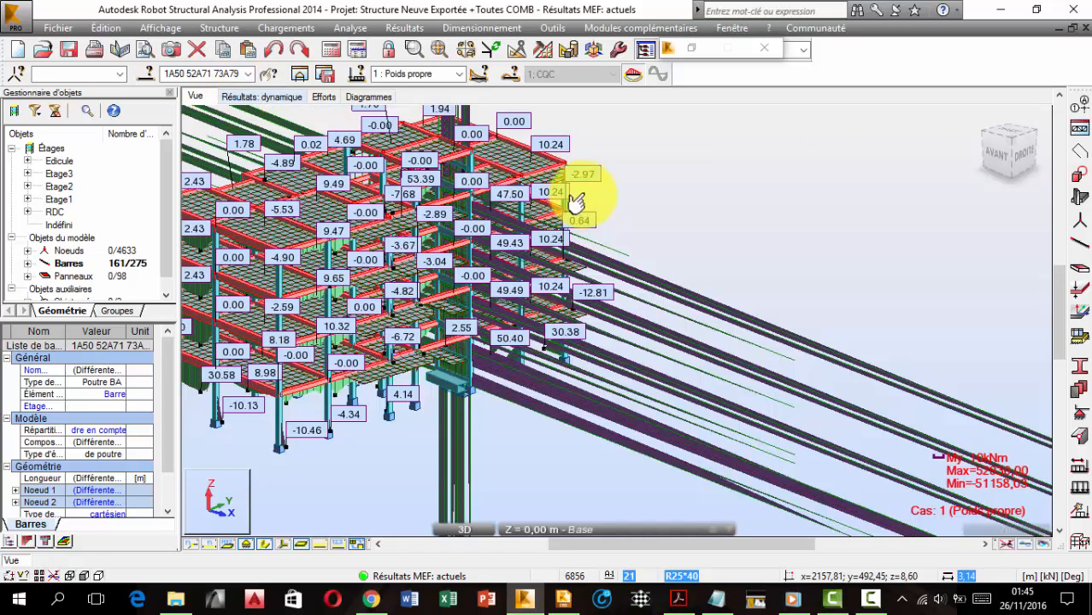
left_click(406, 28)
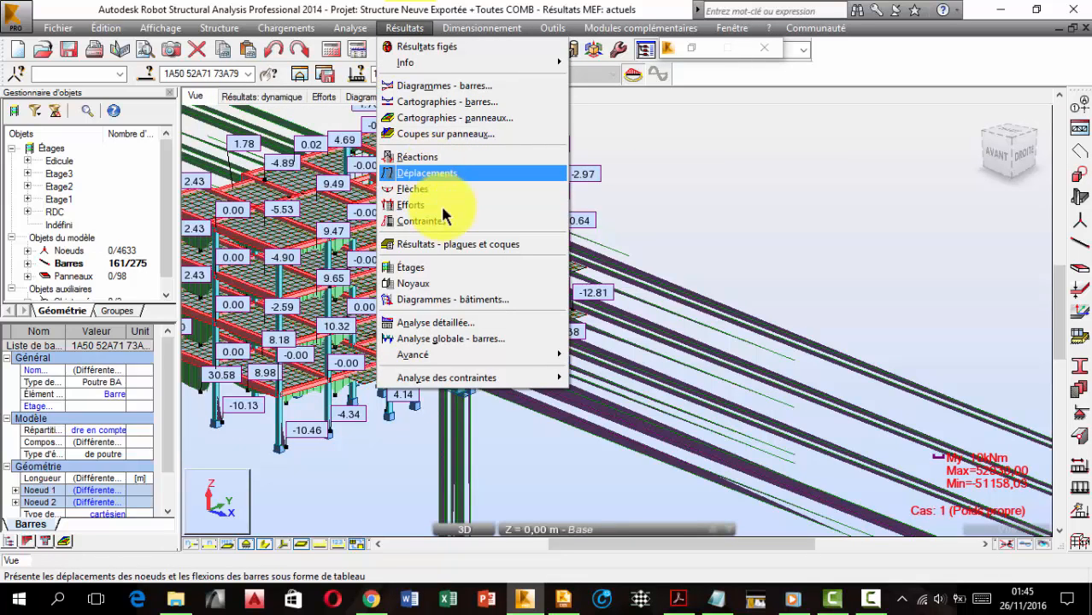
left_click(431, 86)
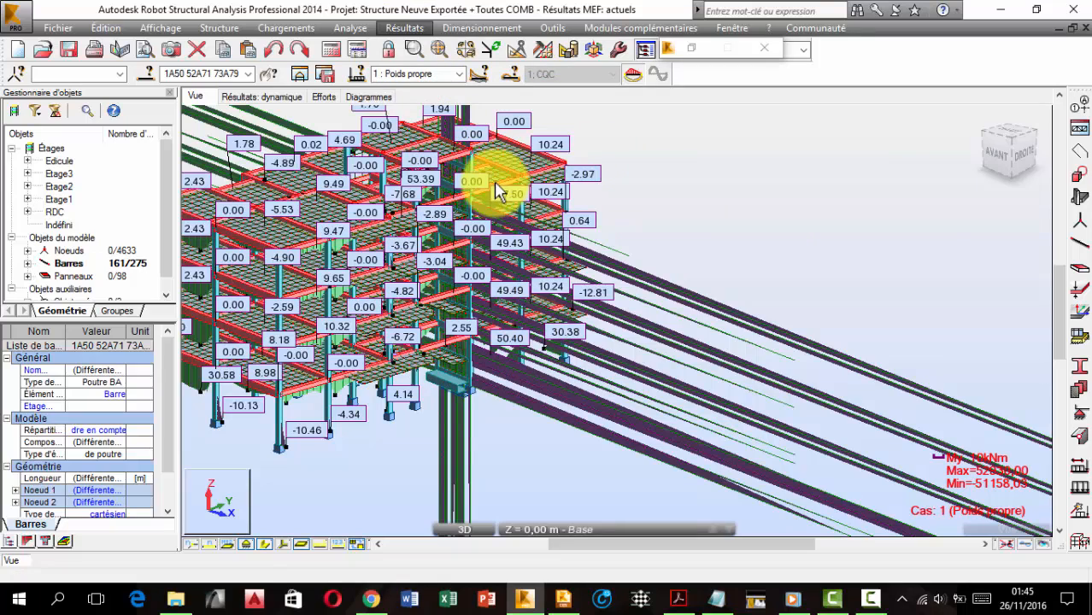
left_click_drag(792, 152, 833, 128)
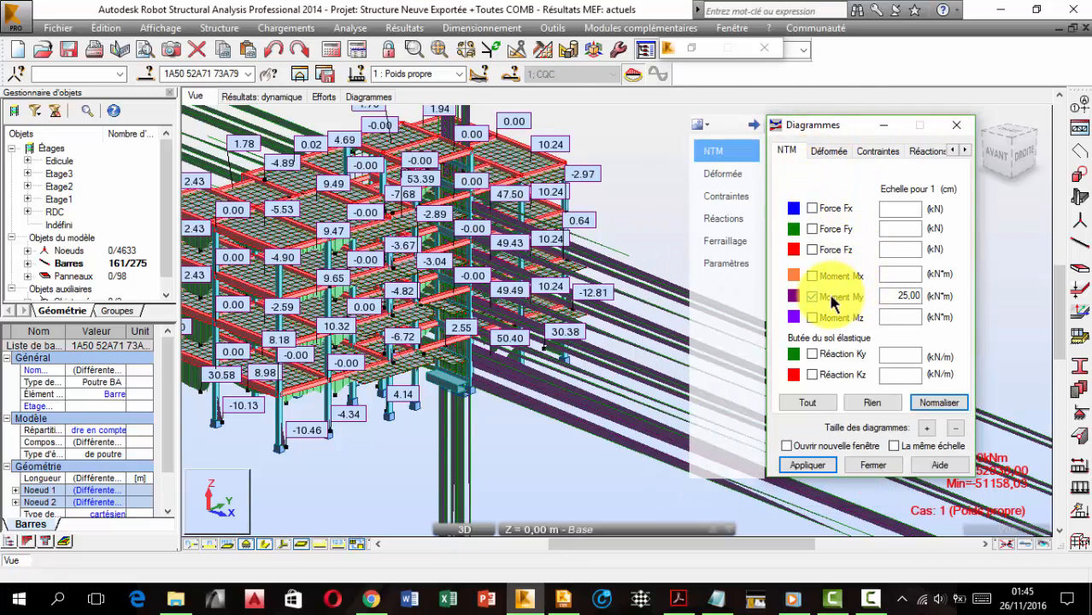
left_click(830, 296)
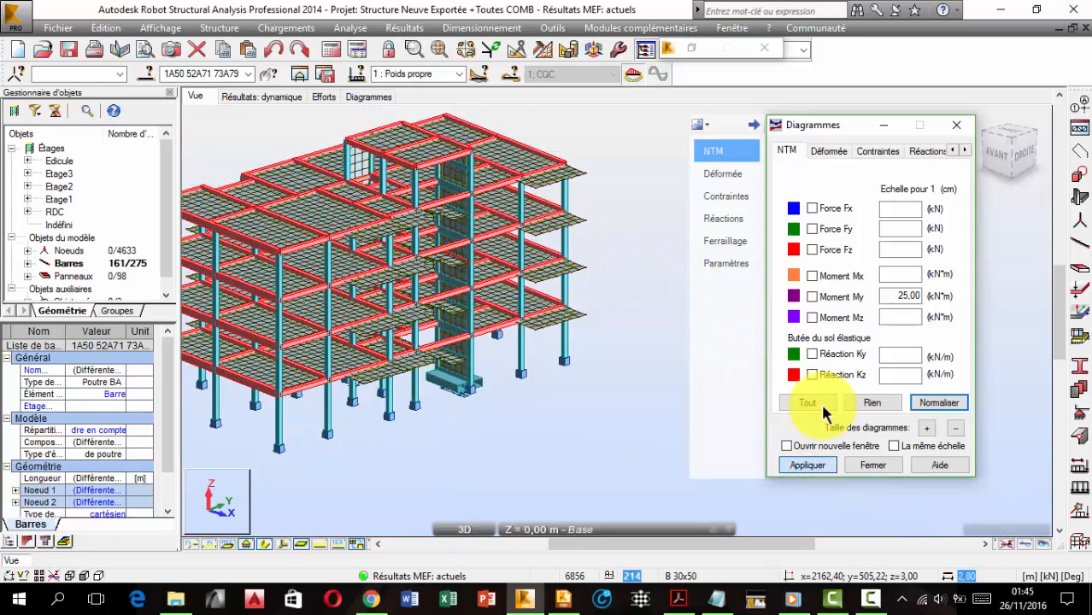
left_click(867, 466)
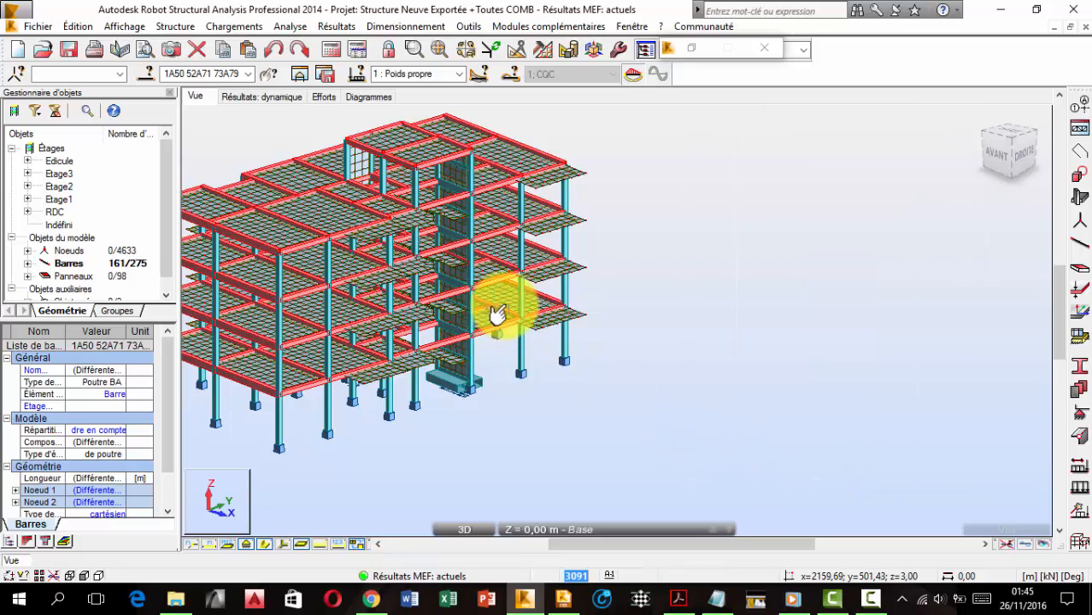
- Open the storey results (Étages) for the whole building
middle_click_drag(497, 314, 630, 317)
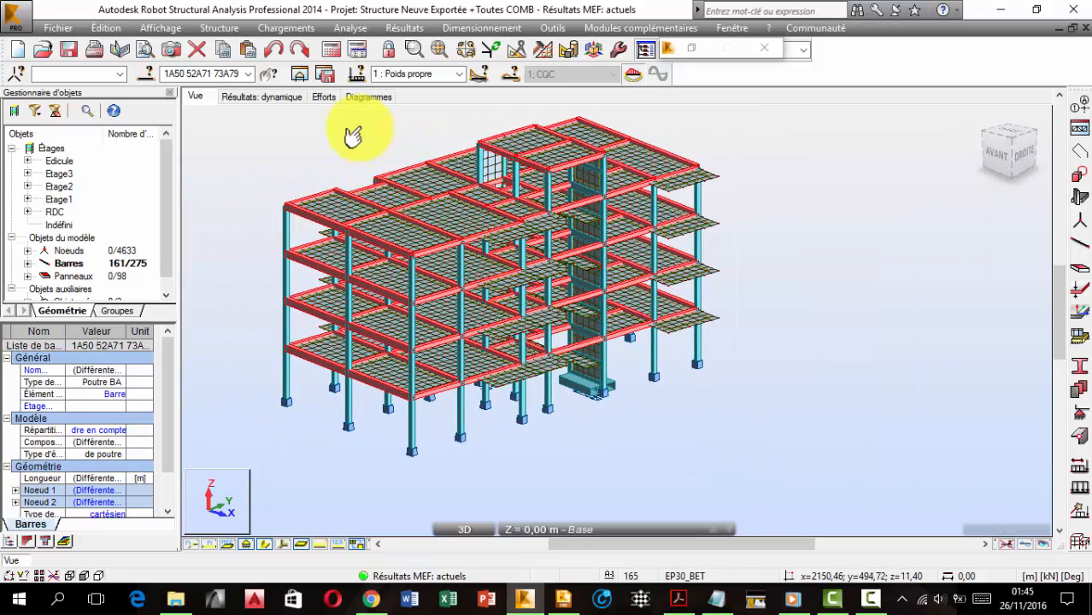
left_click(418, 31)
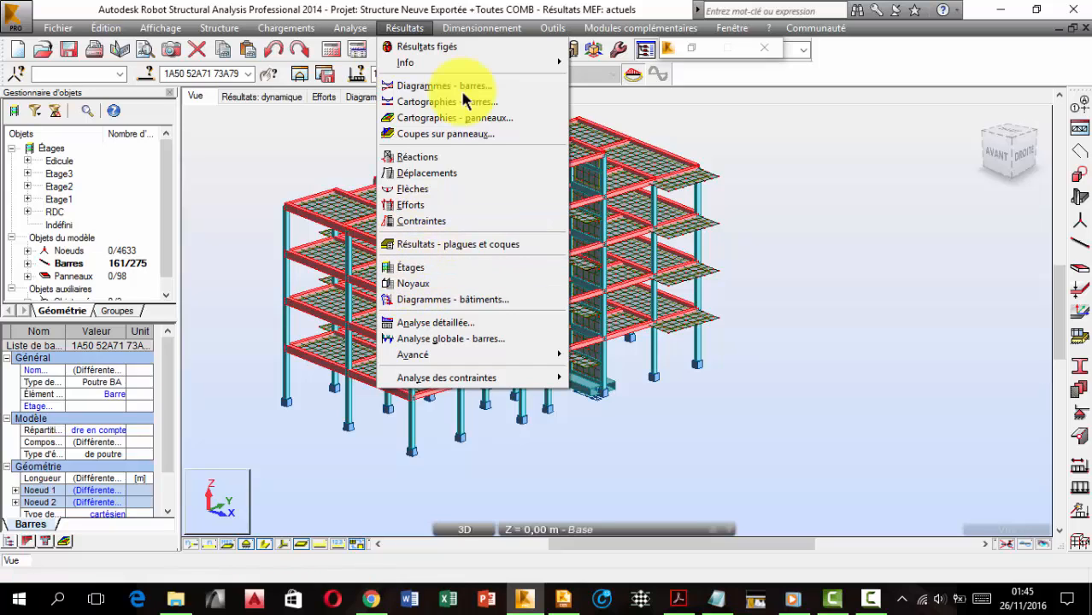
left_click(421, 269)
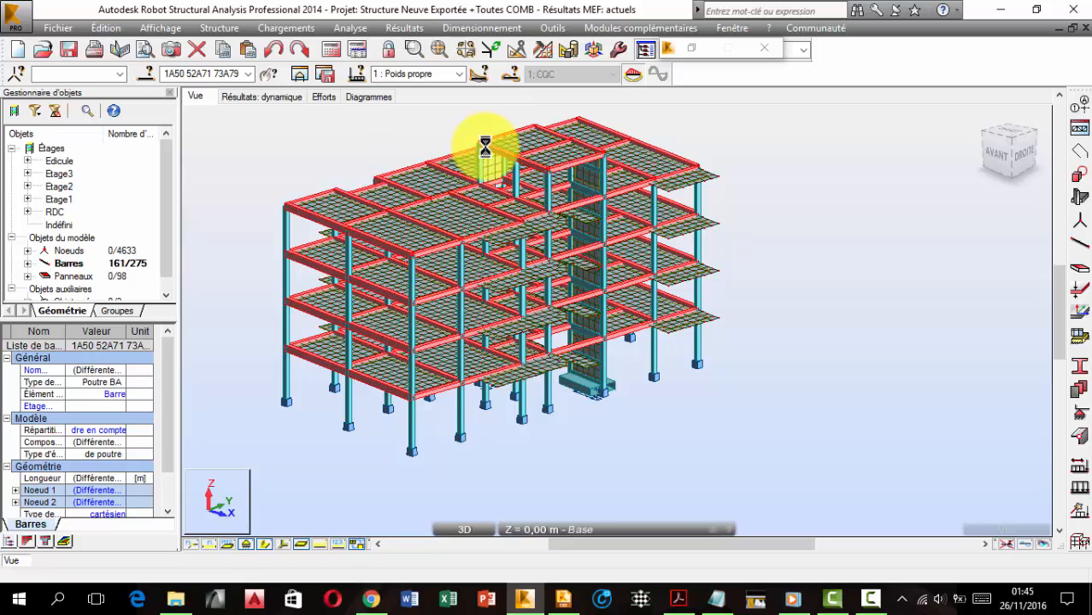
- Switch to Concrete Building Structures and inspect the centres of gravity and torsion on the RDC plan, moving up to Etage1
left_click(570, 601)
scroll(622, 299, "down", 5)
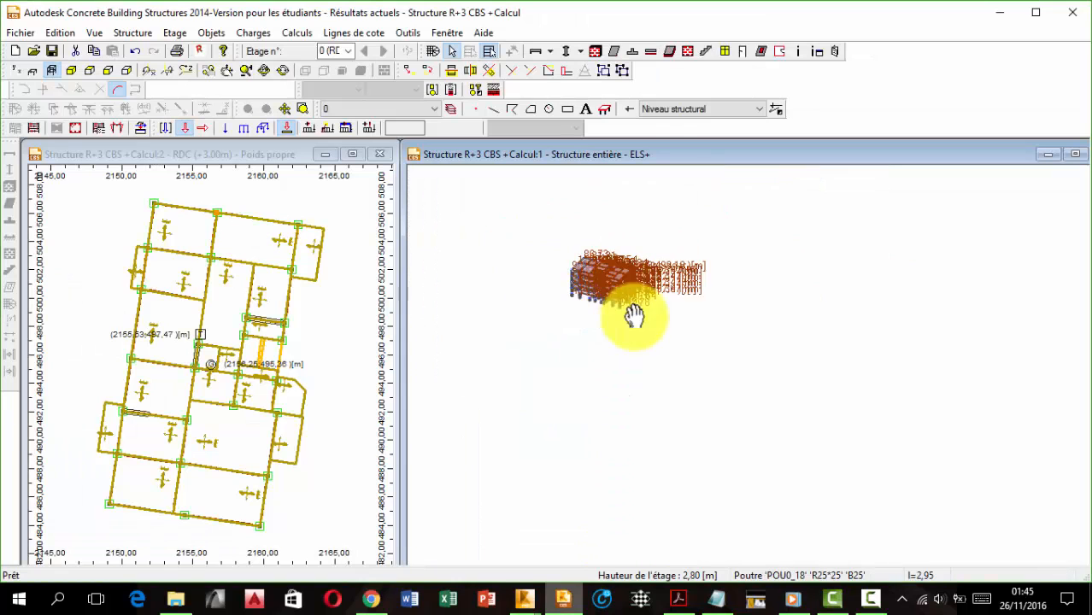
scroll(182, 353, "up", 1)
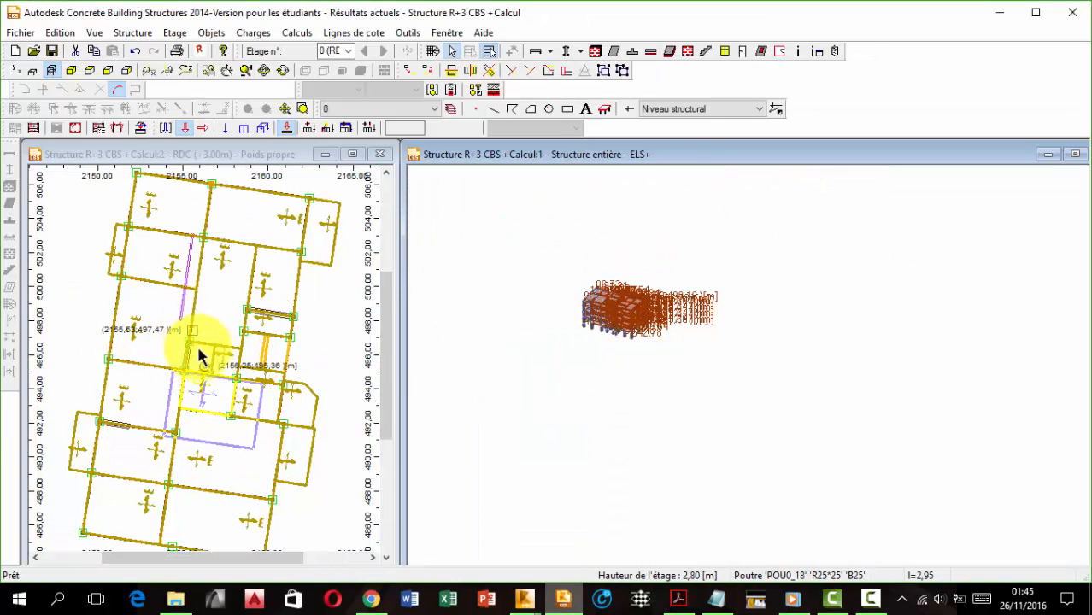
scroll(207, 356, "up", 3)
left_click(260, 187)
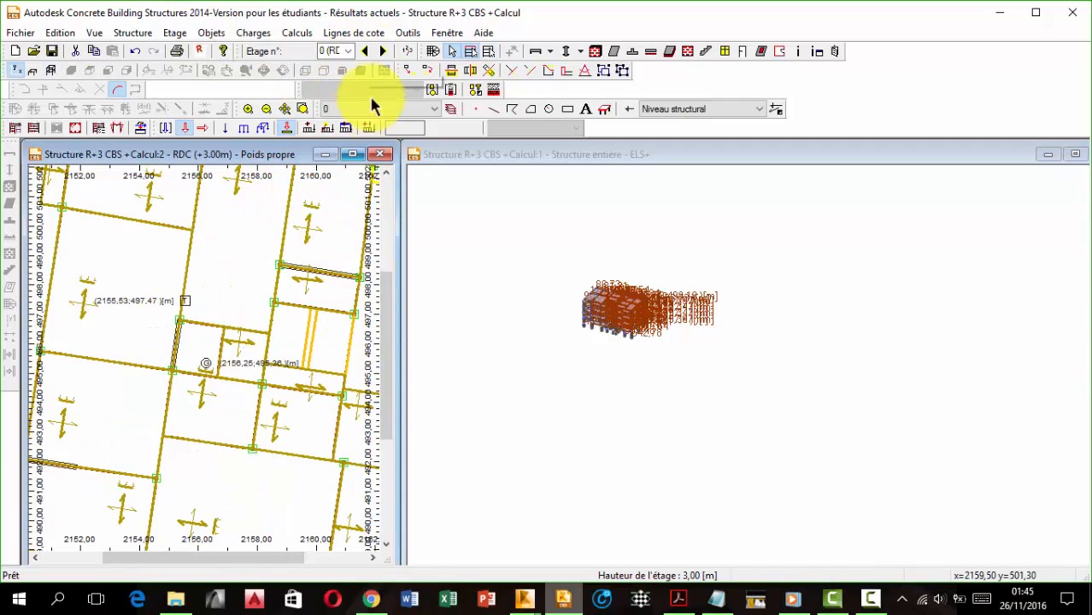
left_click(381, 52)
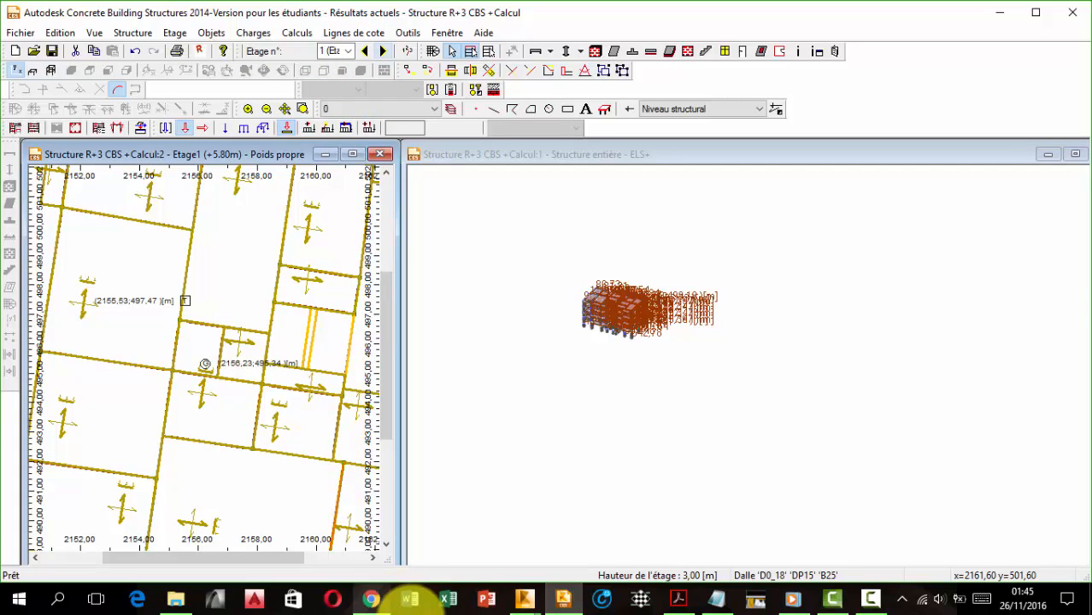
- Return to Robot Structural Analysis and display the values (Valeurs) of the storey results table
left_click(529, 601)
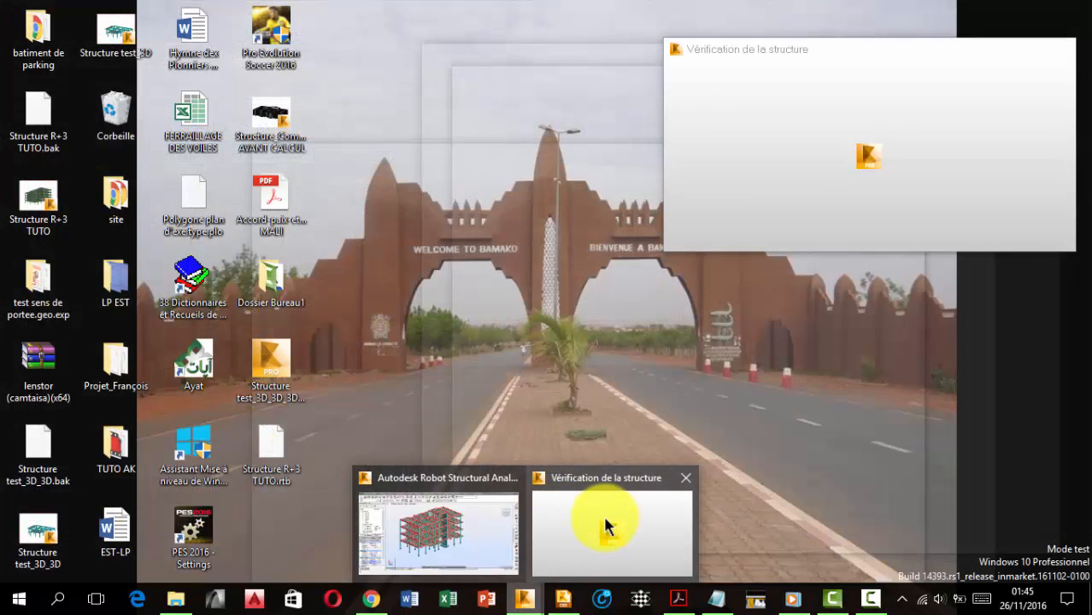
left_click(609, 524)
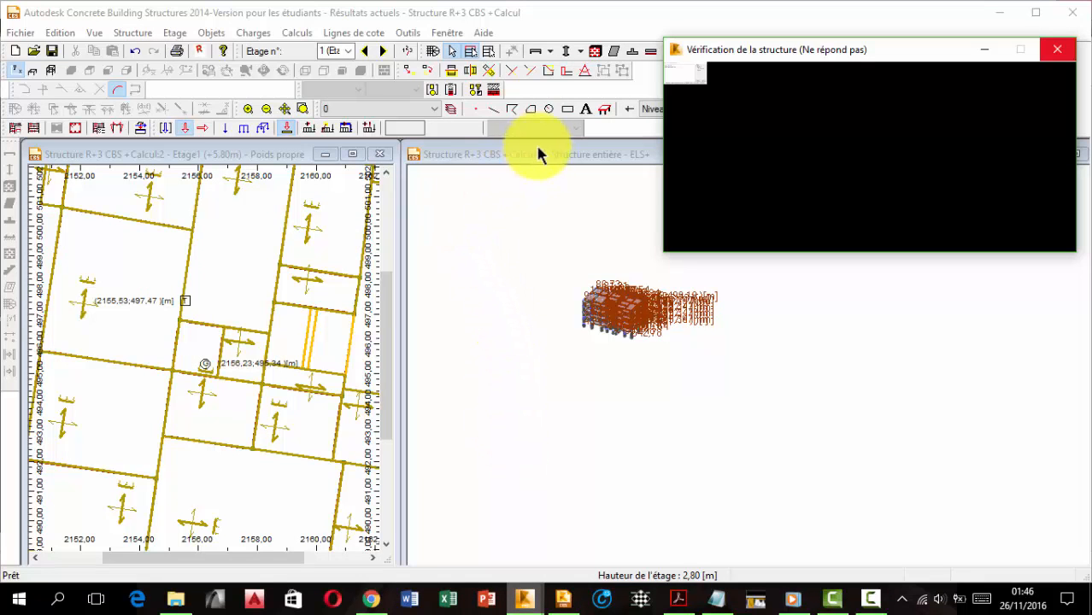
mouse_move(523, 605)
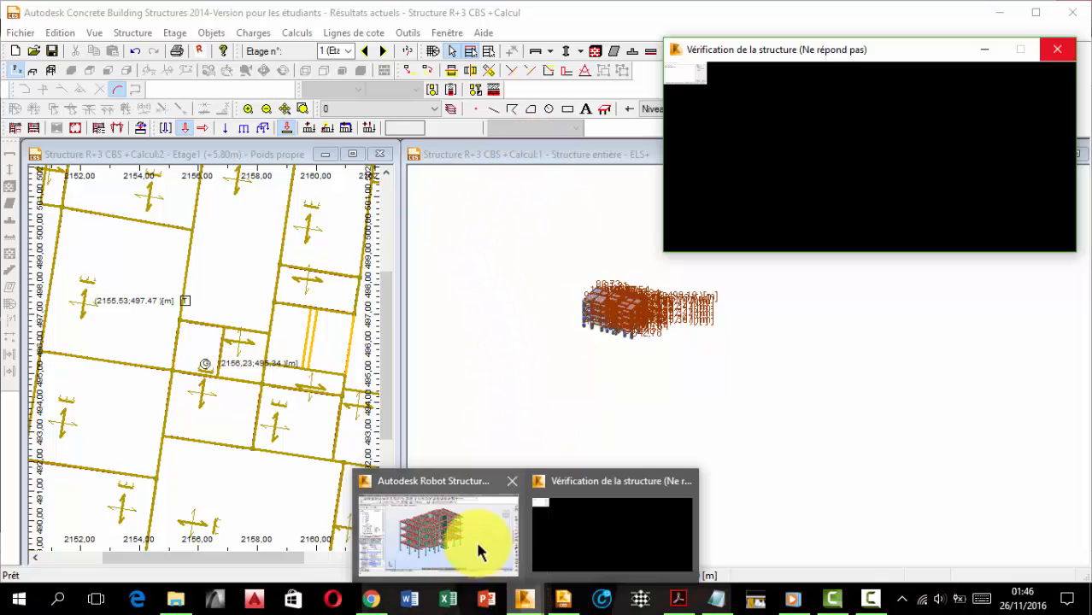
left_click(480, 551)
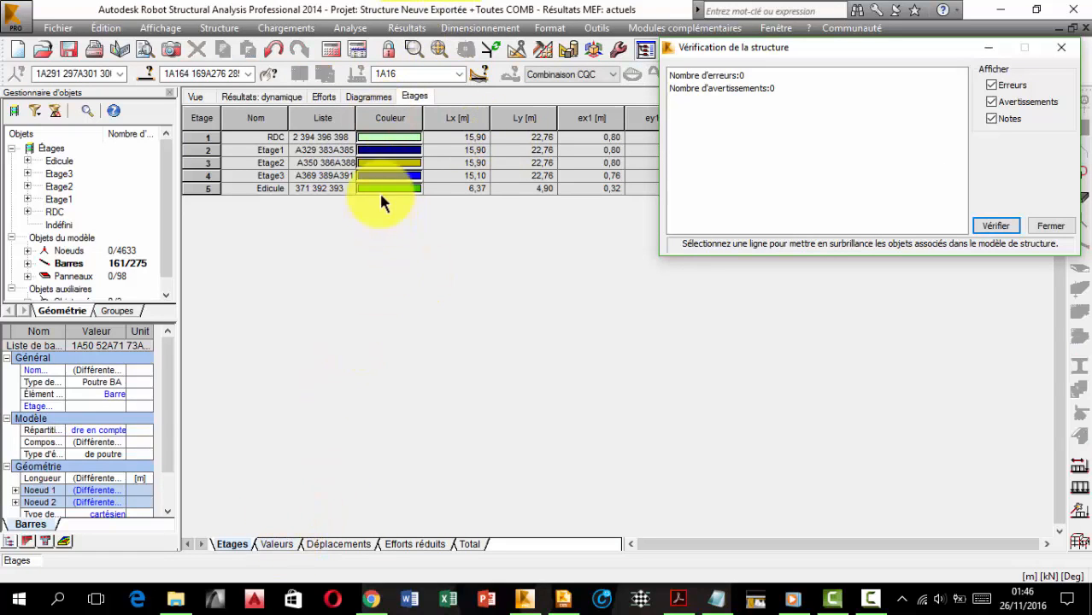
left_click(276, 544)
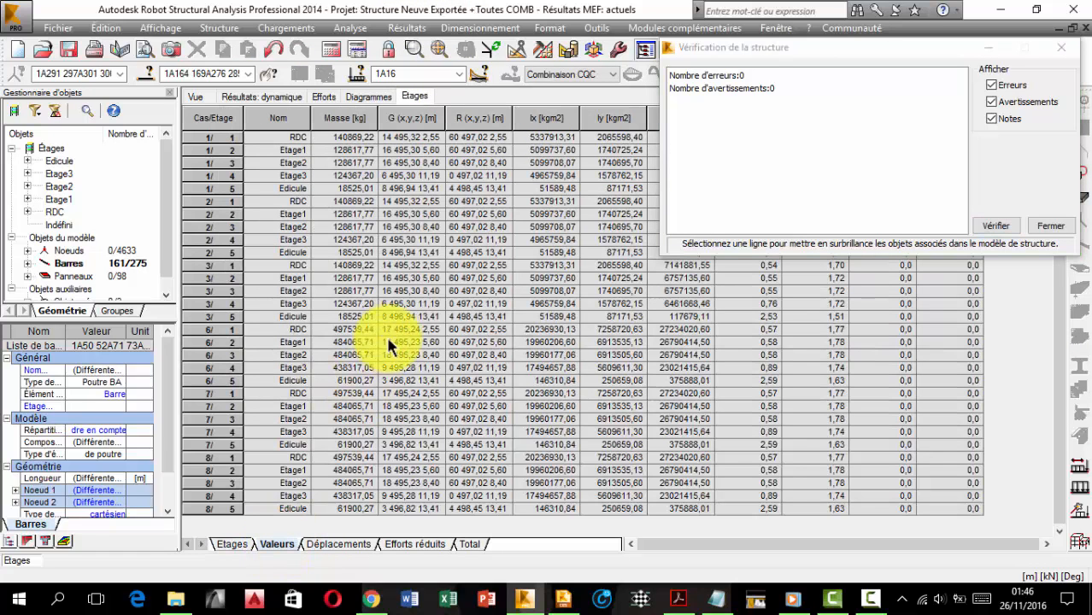
- Move the structure verification window off the columns being read and examine the storeys' G and R coordinates and ex0 and ey0 eccentricities
left_click_drag(704, 53, 417, 369)
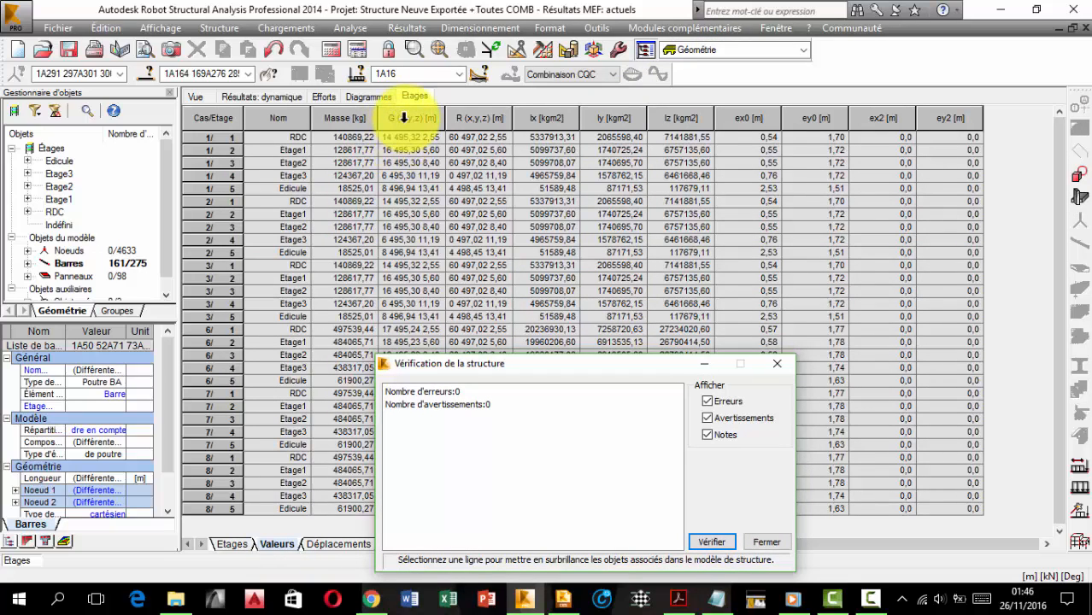
left_click(484, 117)
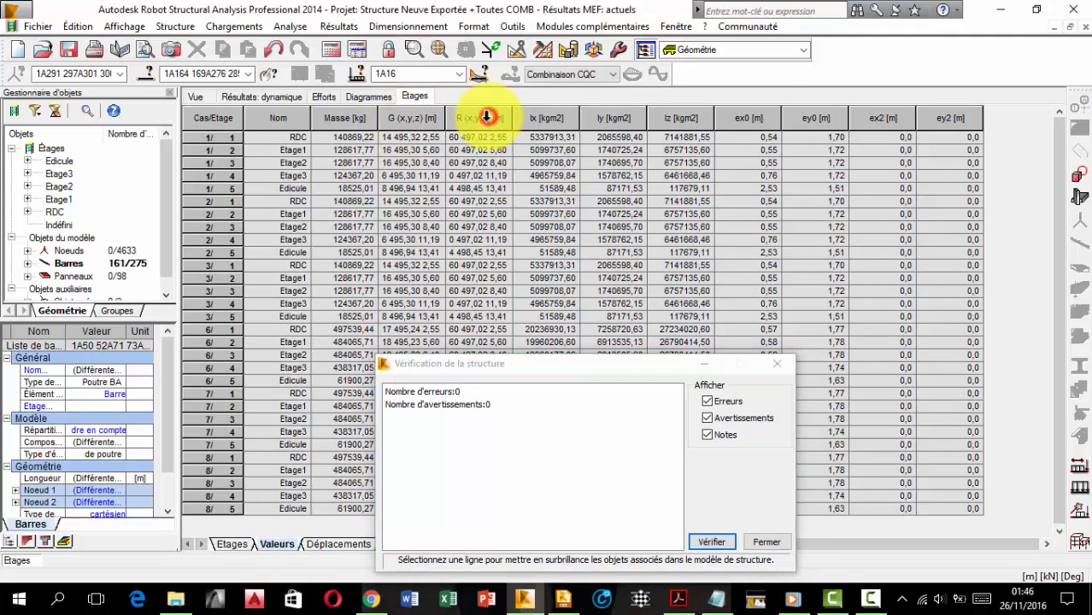
left_click(424, 117)
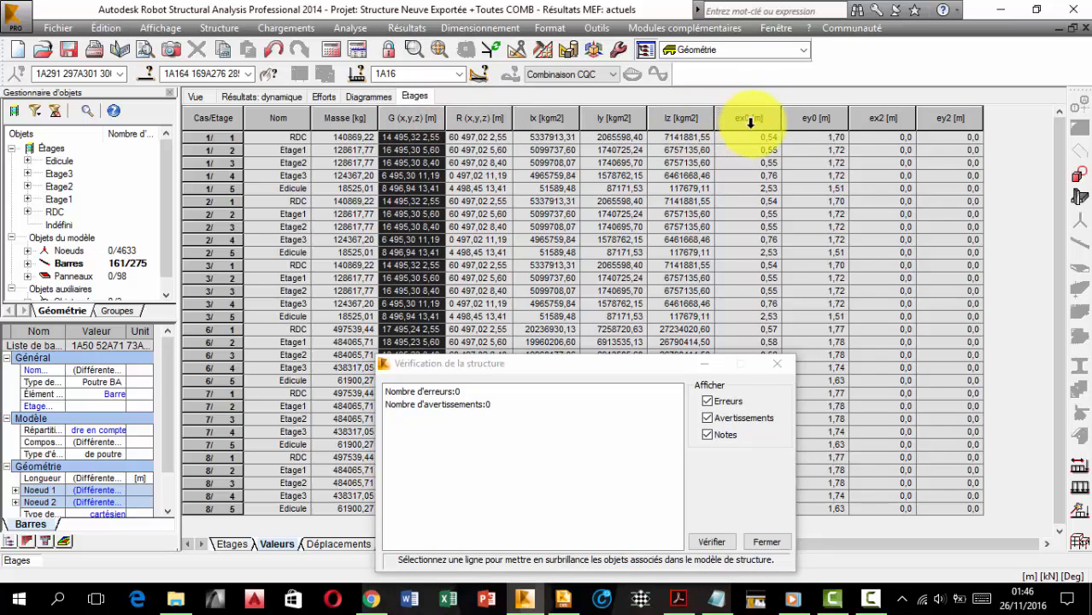
left_click_drag(749, 120, 798, 119)
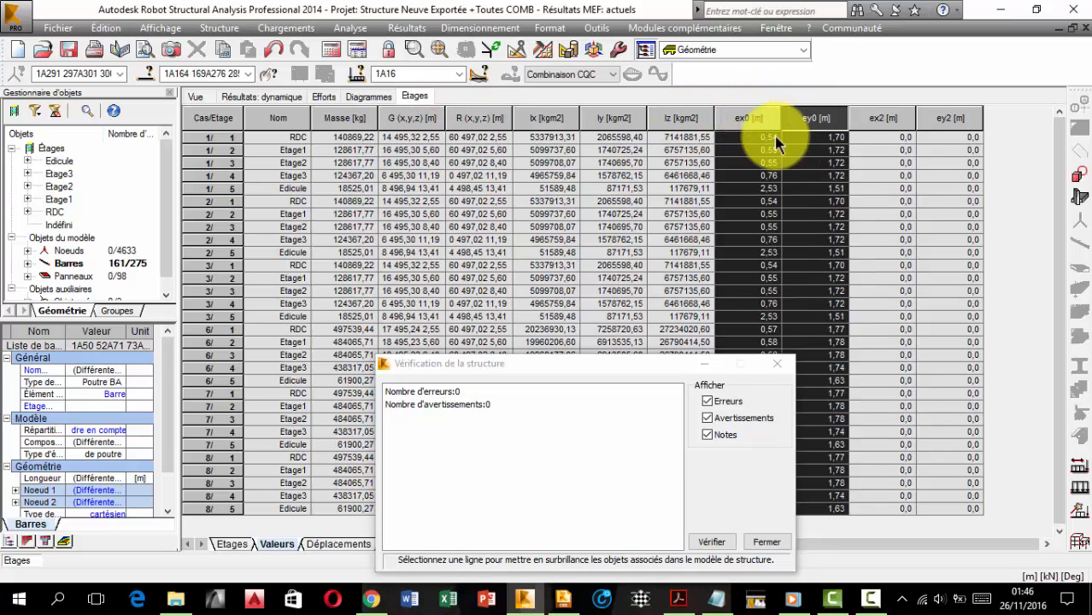
left_click(771, 136)
left_click_drag(619, 367, 895, 190)
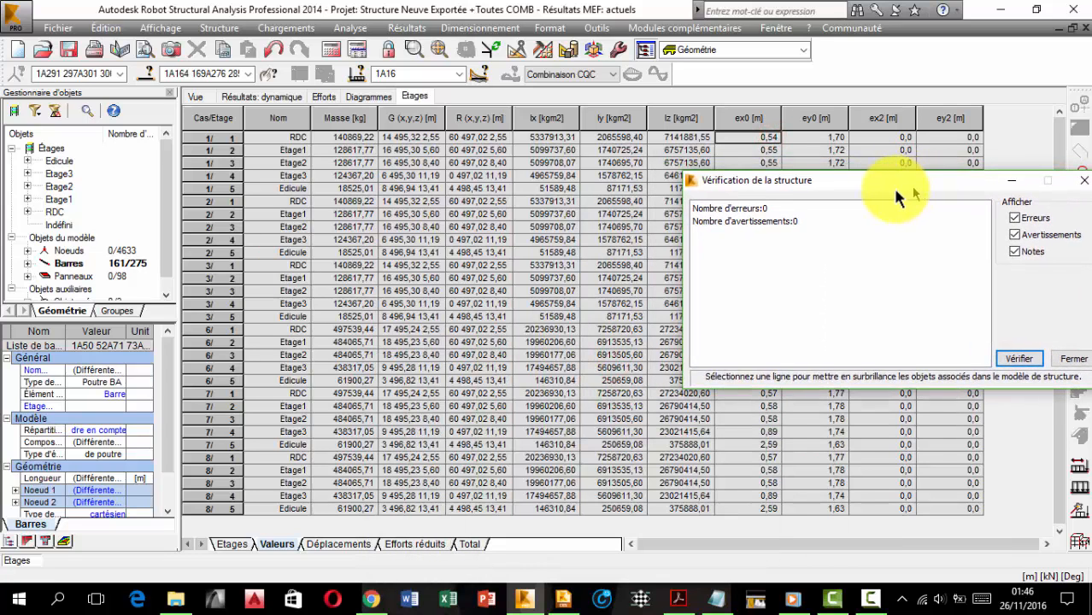
- Leave the storey values table and go back to the 3D model view
left_click(402, 29)
left_click(401, 29)
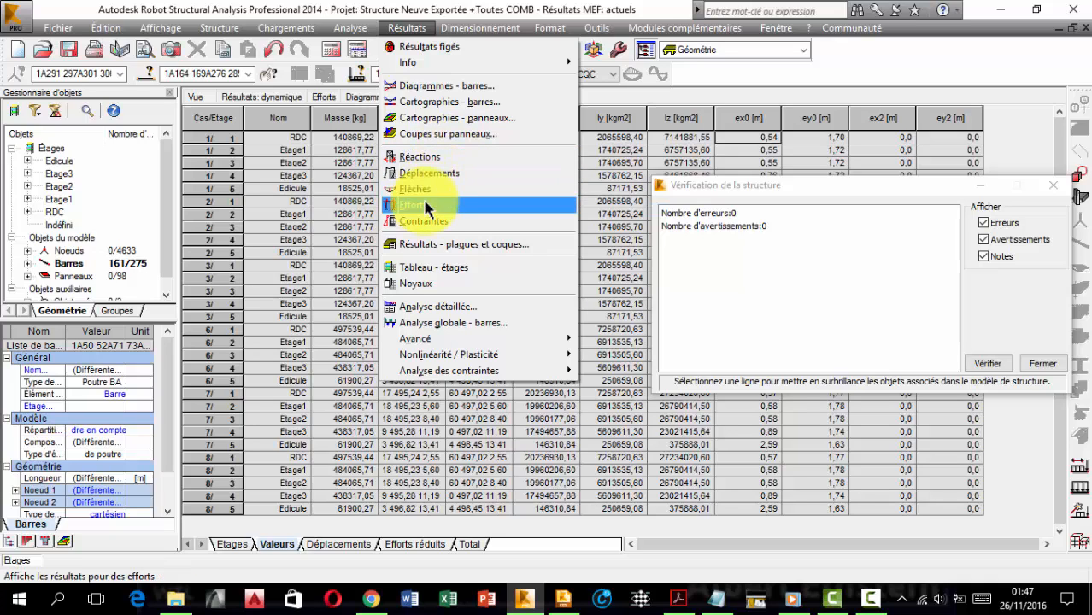
mouse_move(549, 24)
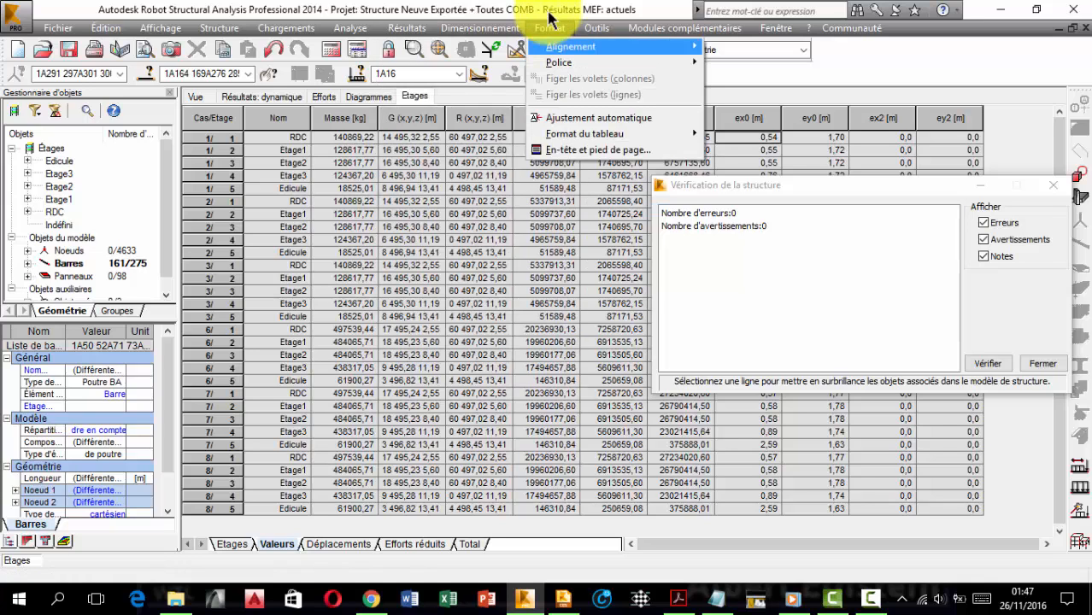
left_click(203, 103)
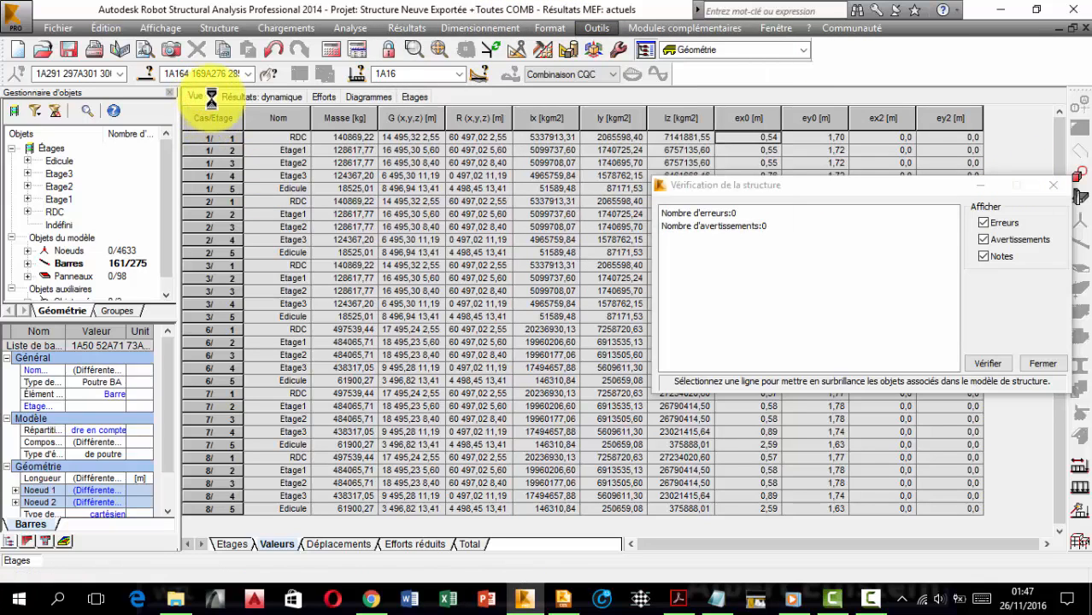